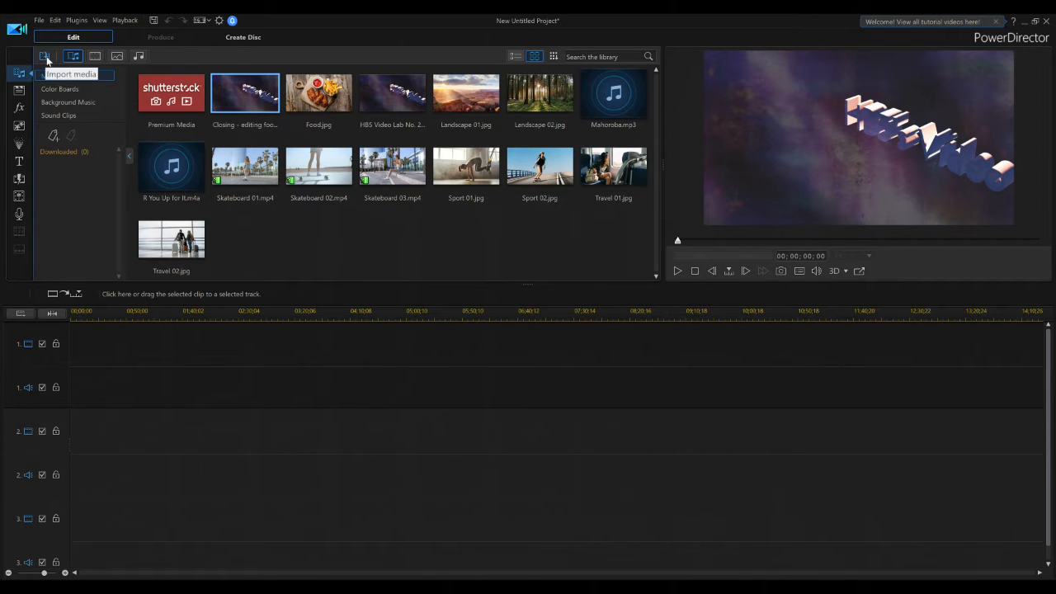
Step: Import the two gameplay videos whose names start with 844664288 and 848194420 from the Gaming Videos folder
{"action": "left_click", "coordinate": [45, 57]}
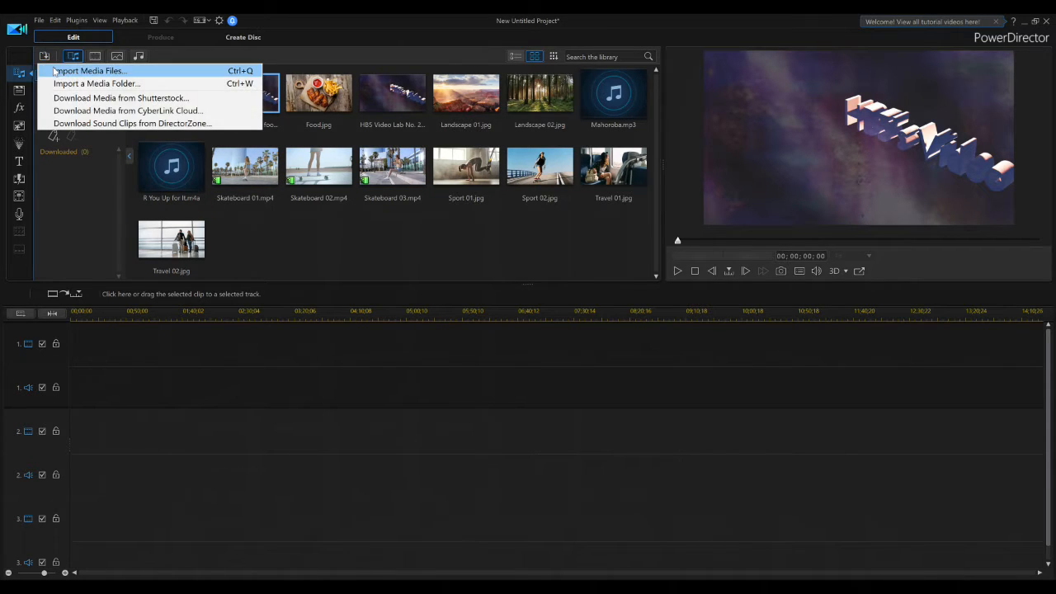
{"action": "left_click", "coordinate": [55, 73]}
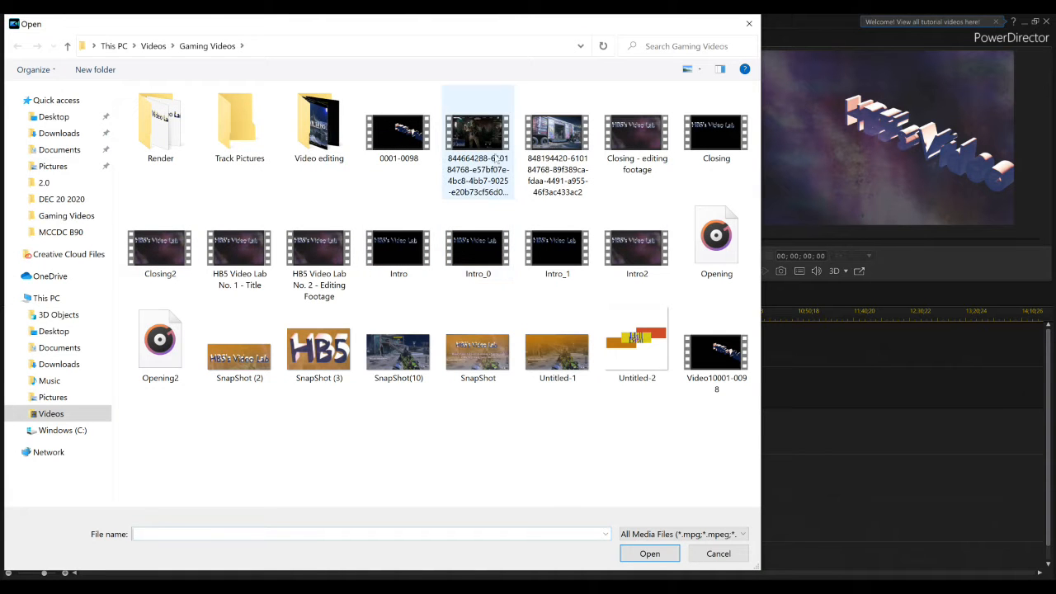
{"action": "left_click", "coordinate": [489, 146]}
{"action": "left_click", "coordinate": [557, 148], "text": "ctrl"}
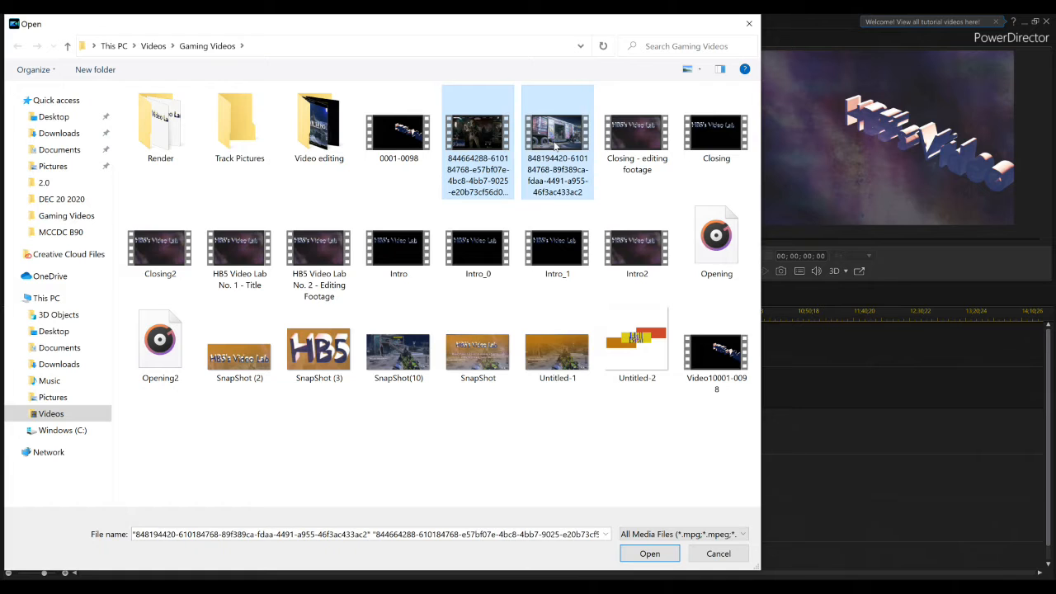
{"action": "left_click", "coordinate": [651, 554]}
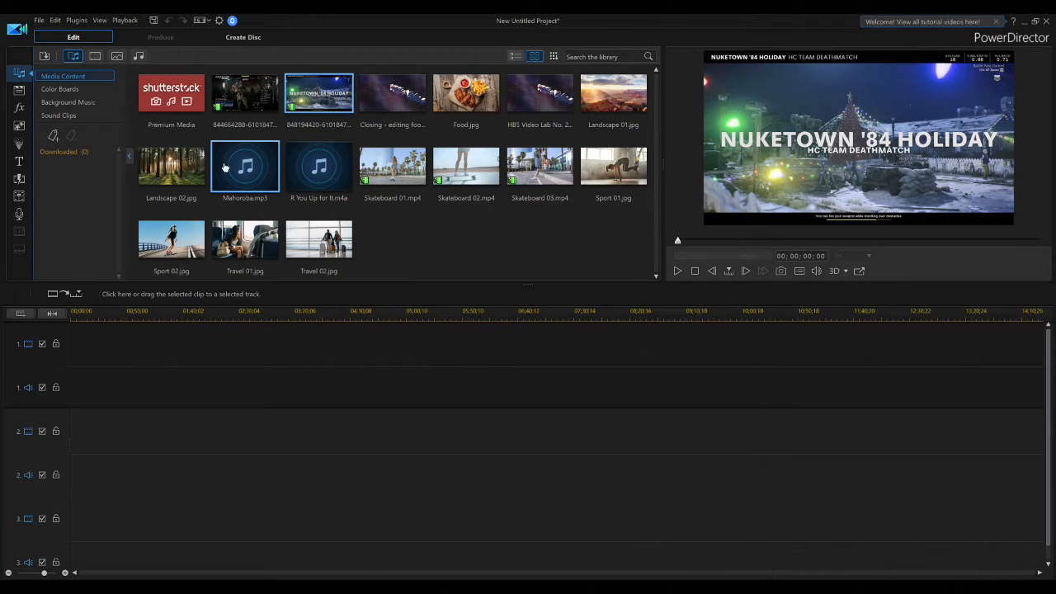
Step: Preview the imported 844664288 clip in the library and place it at the start of track 1
{"action": "double_click", "coordinate": [244, 108]}
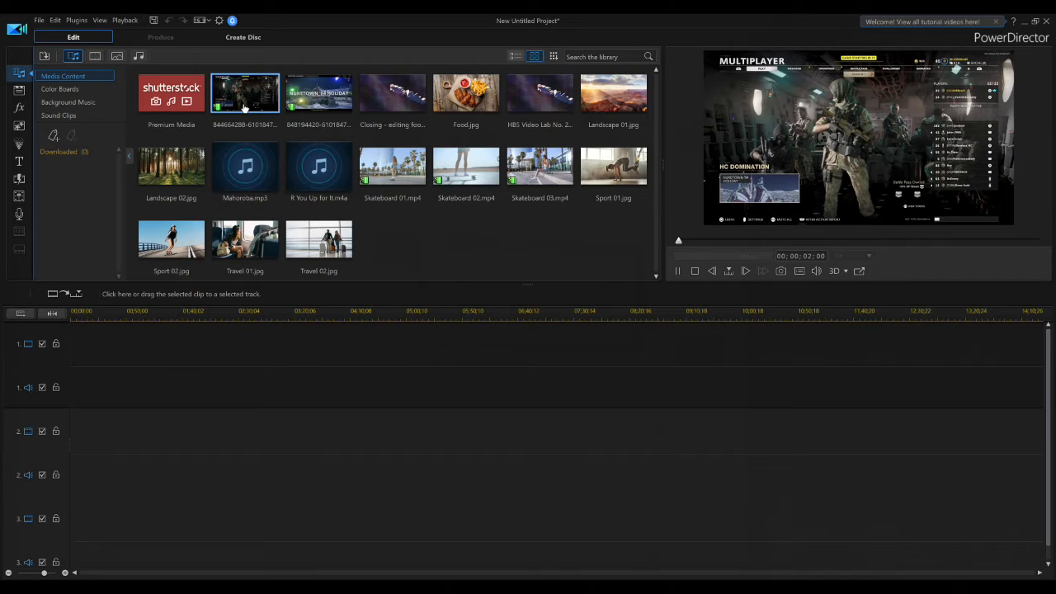
{"action": "left_click", "coordinate": [695, 273]}
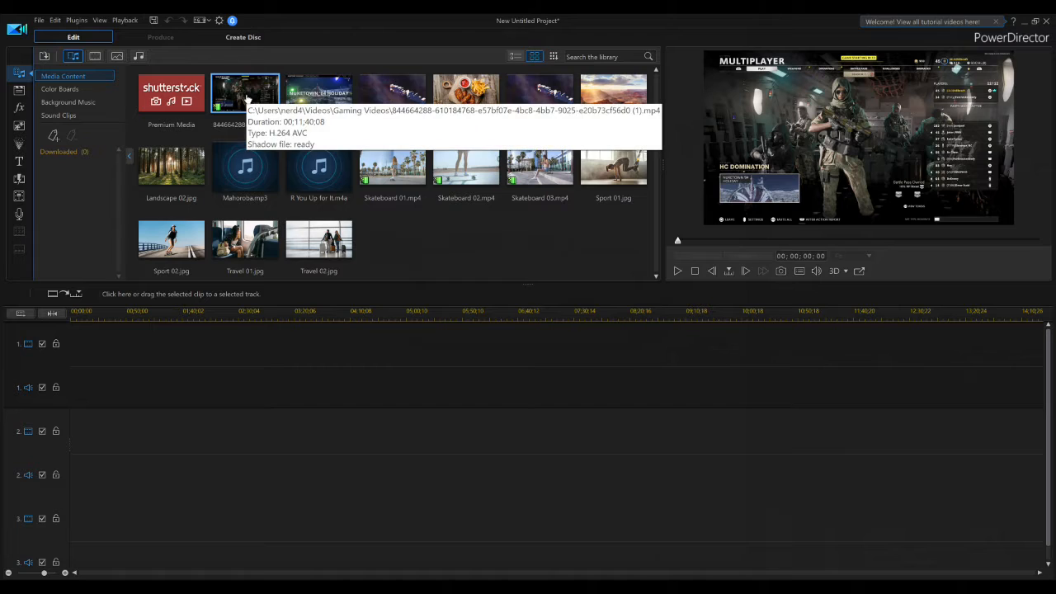
{"action": "left_click_drag", "start_coordinate": [246, 97], "coordinate": [70, 393]}
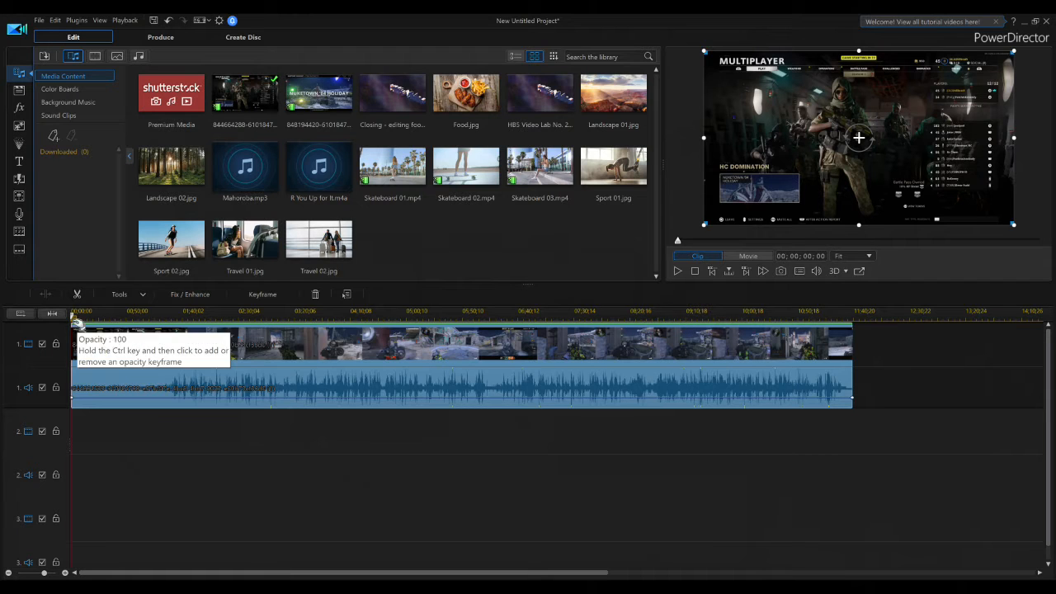
Step: Play and scrub through the placed clip on the timeline, and disable the audio of track 1
{"action": "left_click", "coordinate": [679, 273]}
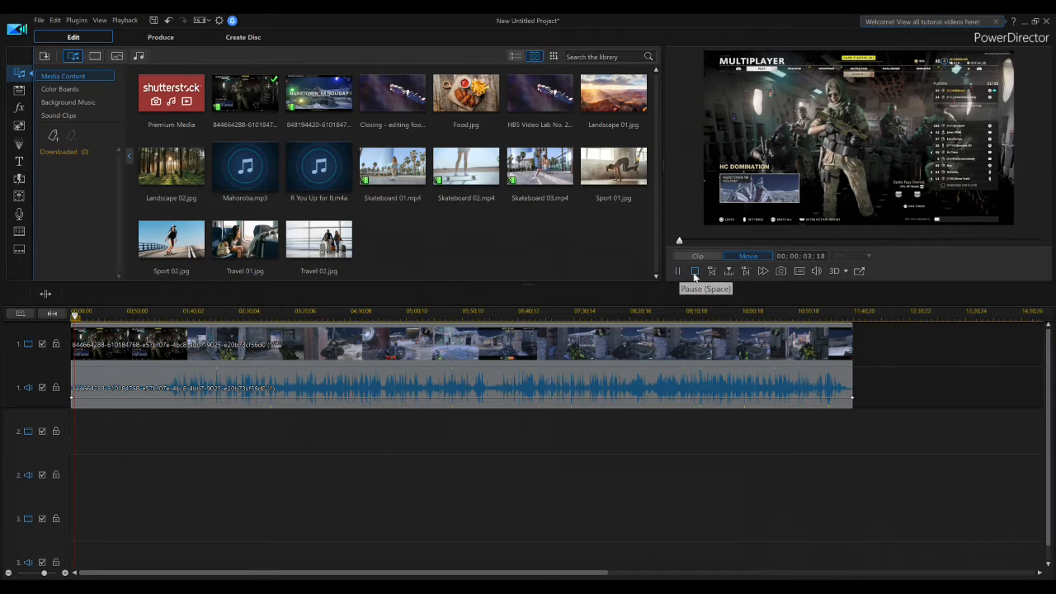
{"action": "left_click", "coordinate": [694, 272]}
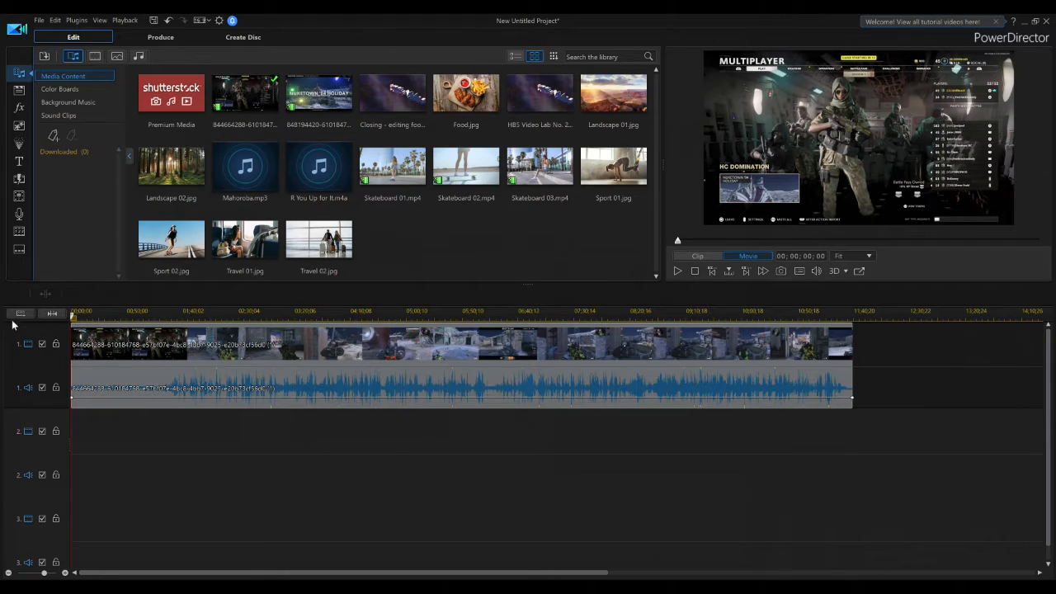
{"action": "left_click_drag", "start_coordinate": [73, 315], "coordinate": [228, 309]}
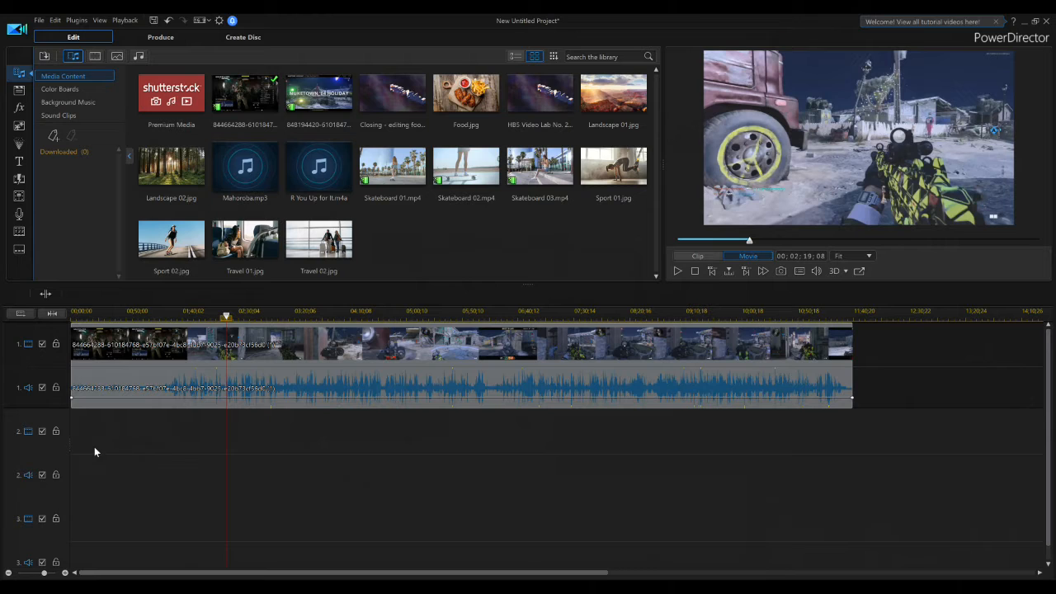
{"action": "left_click", "coordinate": [43, 388]}
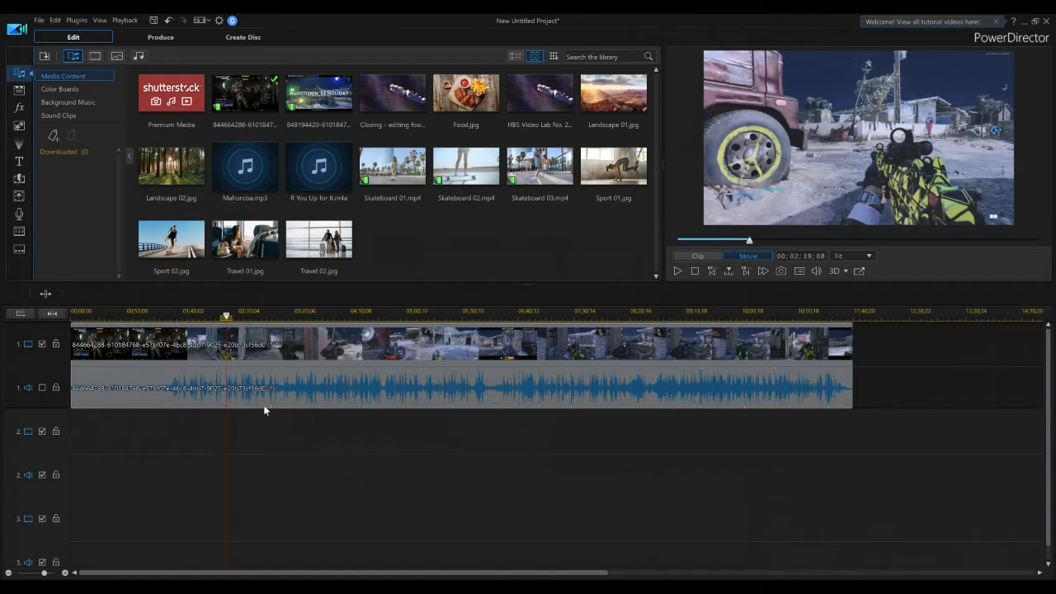
Step: Split the gameplay clip on track 1 at 00;05;39;25
{"action": "left_click_drag", "start_coordinate": [227, 317], "coordinate": [358, 322]}
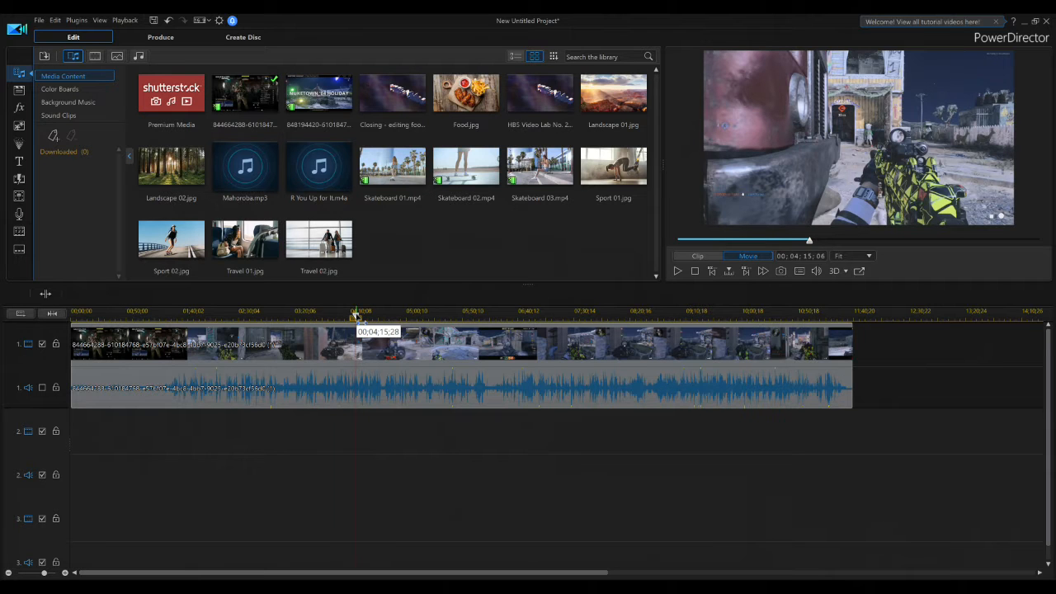
{"action": "left_click_drag", "start_coordinate": [356, 317], "coordinate": [410, 319]}
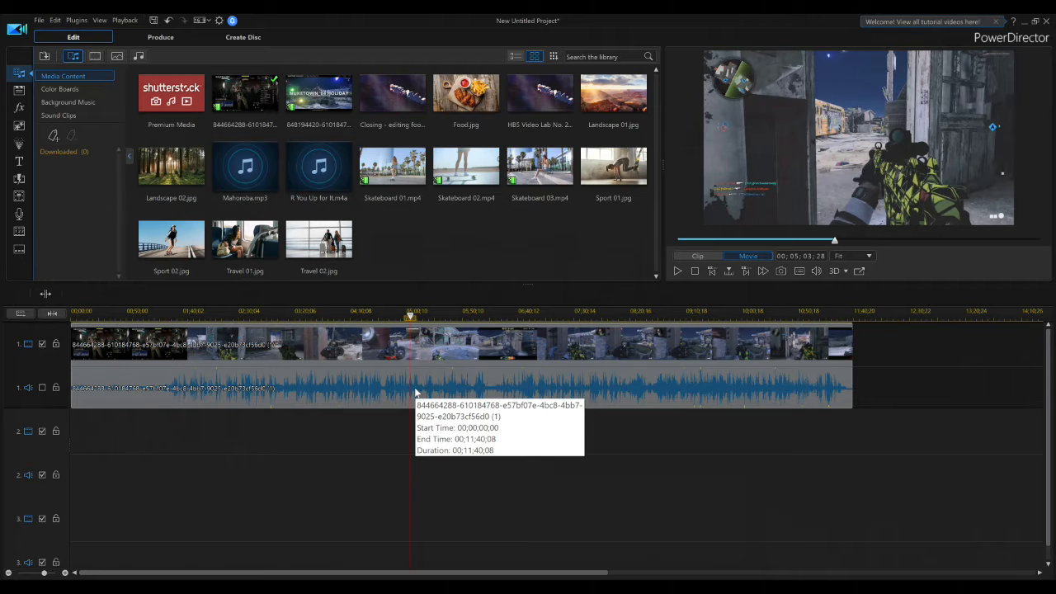
{"action": "left_click_drag", "start_coordinate": [412, 320], "coordinate": [450, 324]}
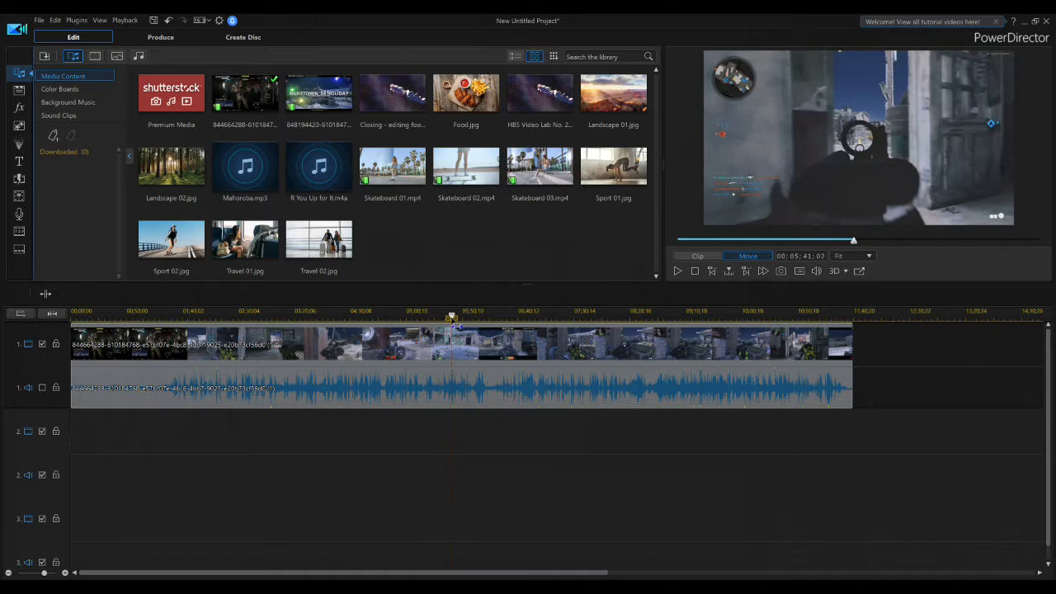
{"action": "left_click", "coordinate": [449, 383]}
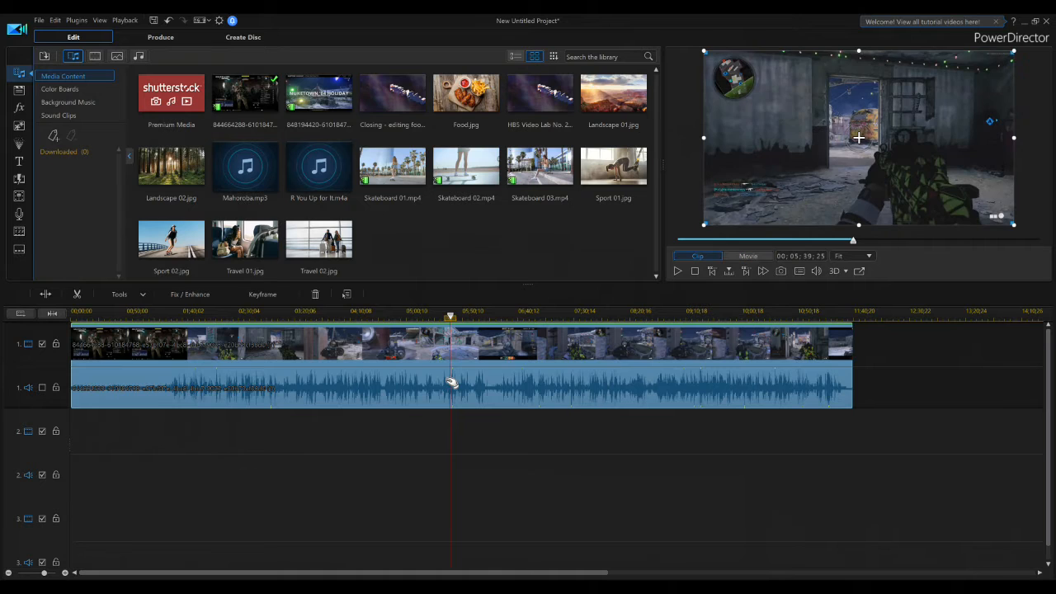
{"action": "right_click", "coordinate": [449, 383]}
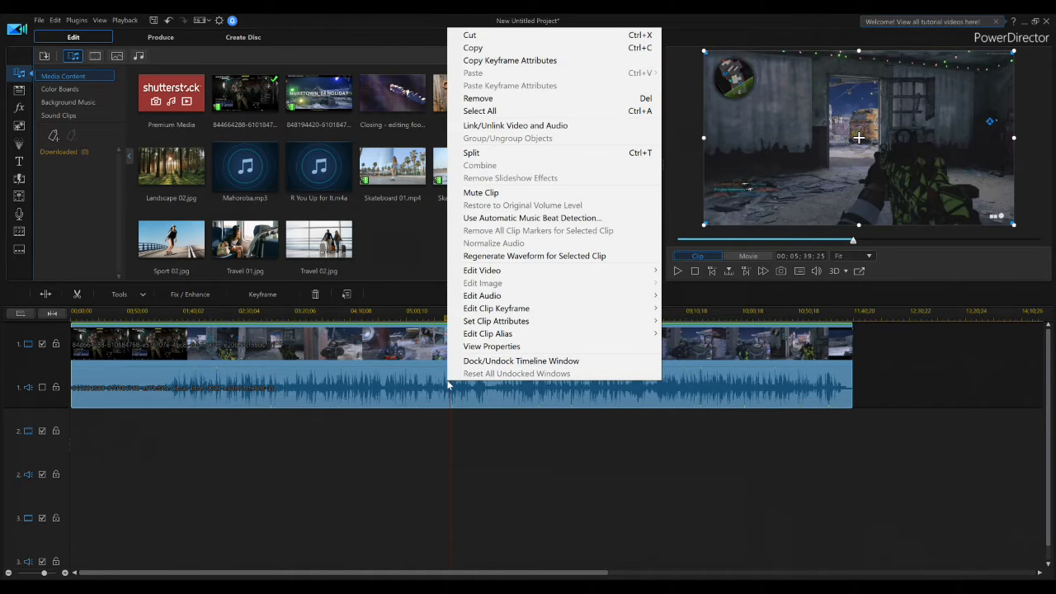
{"action": "left_click", "coordinate": [546, 154]}
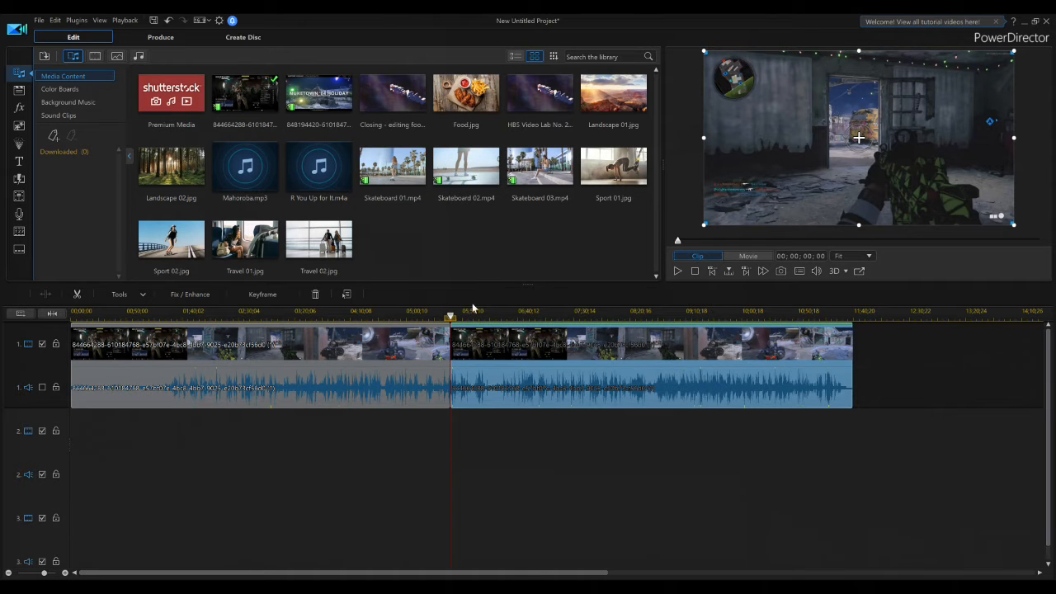
Step: Split the second segment at 00;05;59;08, where the Halftime score screen appears
{"action": "left_click_drag", "start_coordinate": [451, 317], "coordinate": [473, 316]}
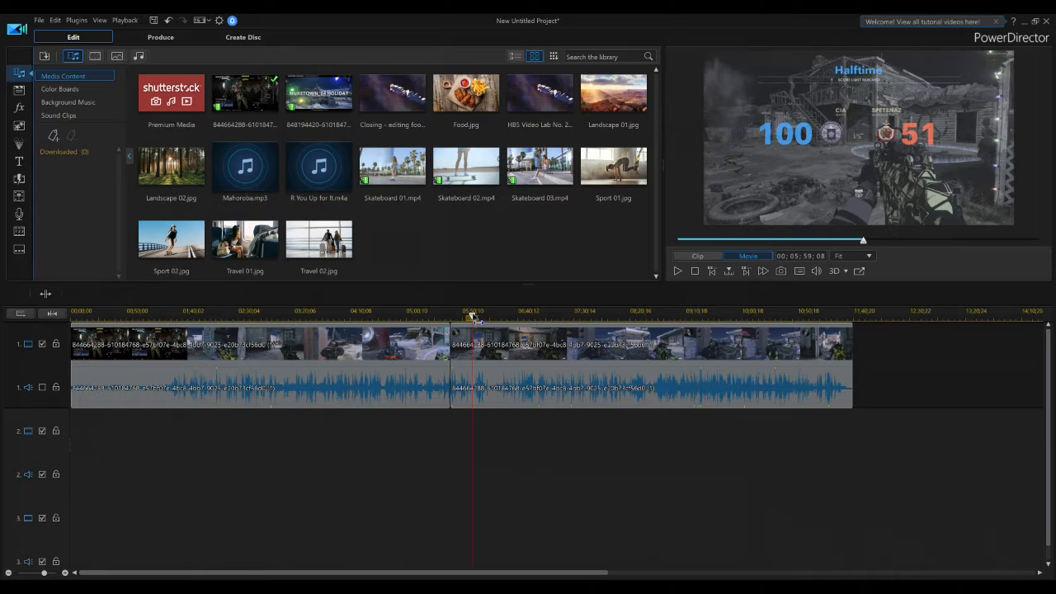
{"action": "left_click", "coordinate": [479, 382]}
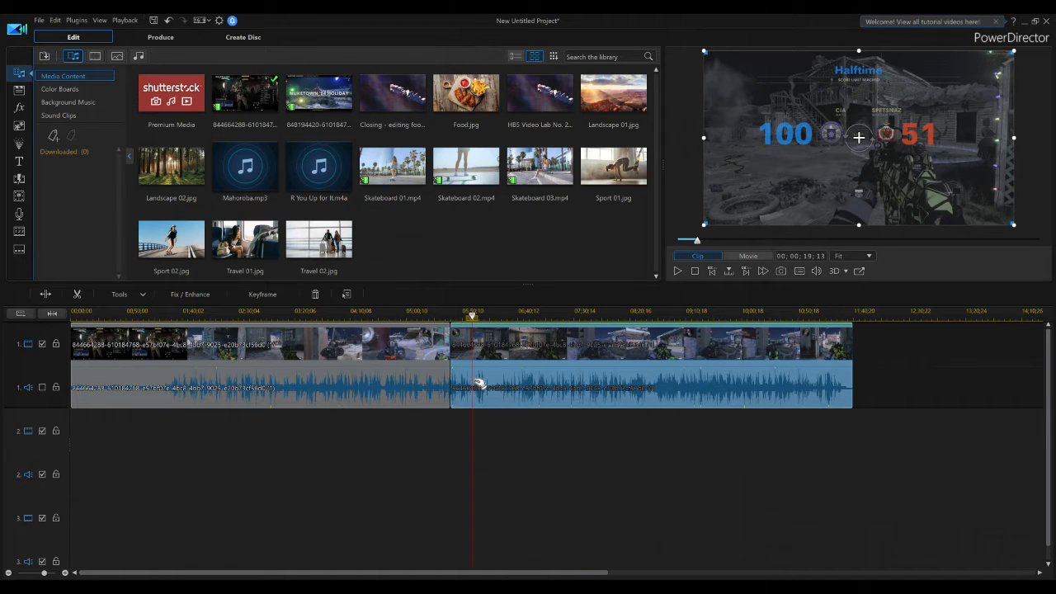
{"action": "right_click", "coordinate": [477, 384]}
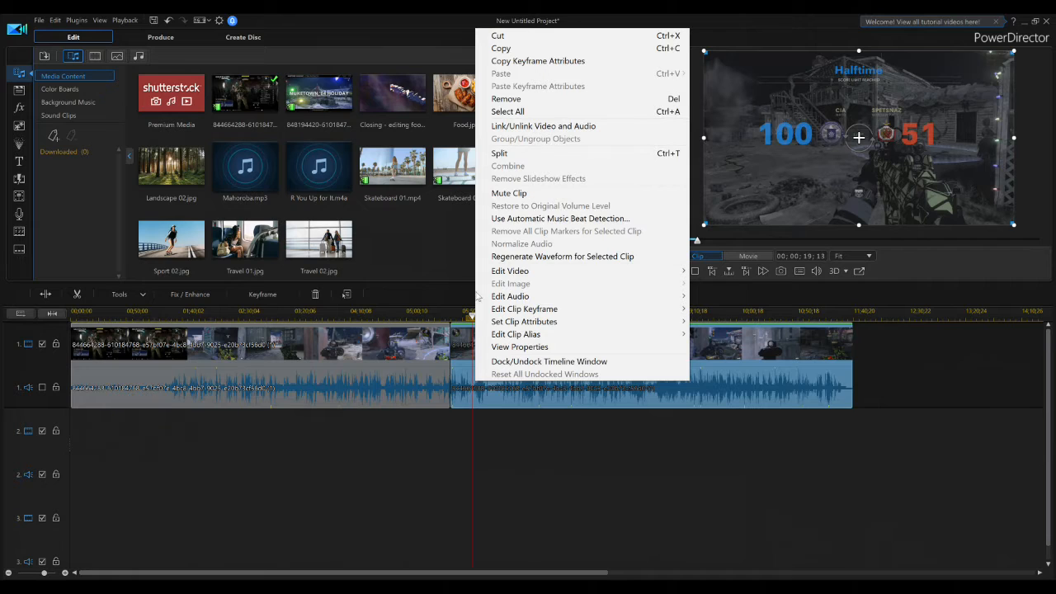
{"action": "left_click", "coordinate": [500, 153]}
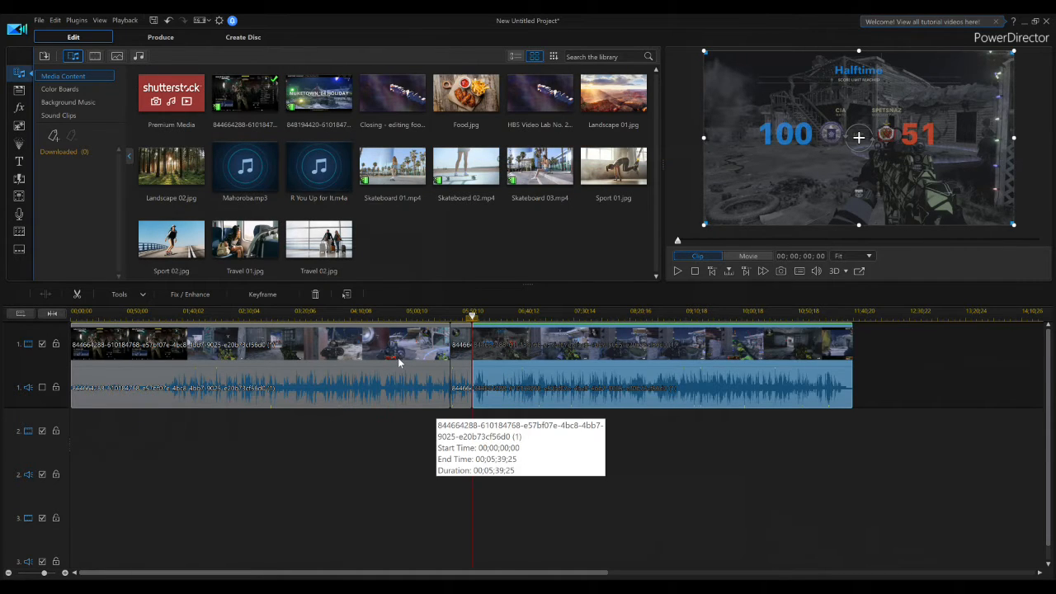
Step: Remove the first segment, before the 00;05;39;25 cut, and fill the gap
{"action": "left_click", "coordinate": [364, 354]}
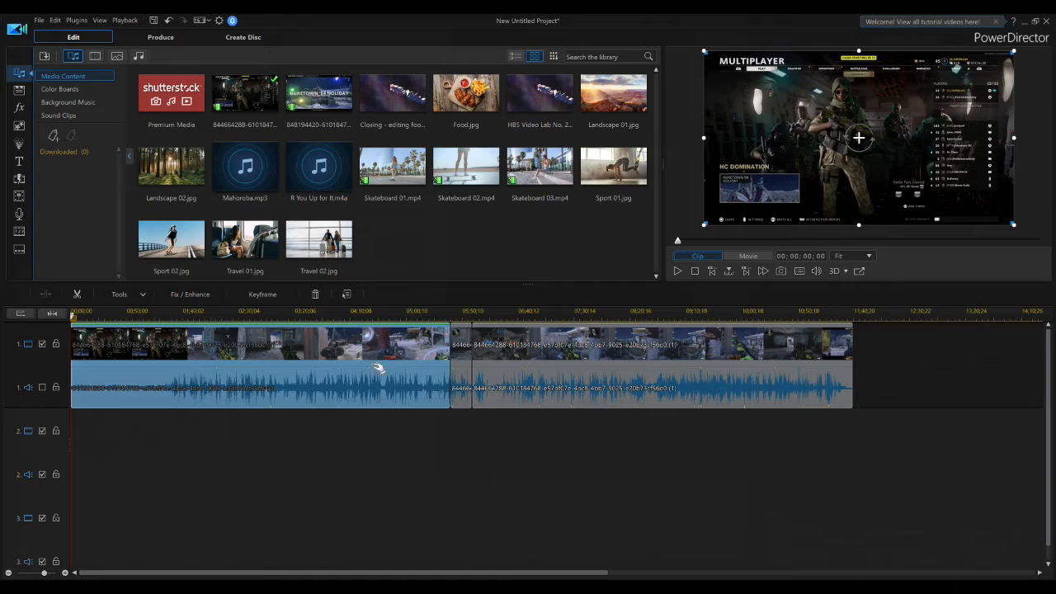
{"action": "right_click", "coordinate": [366, 364]}
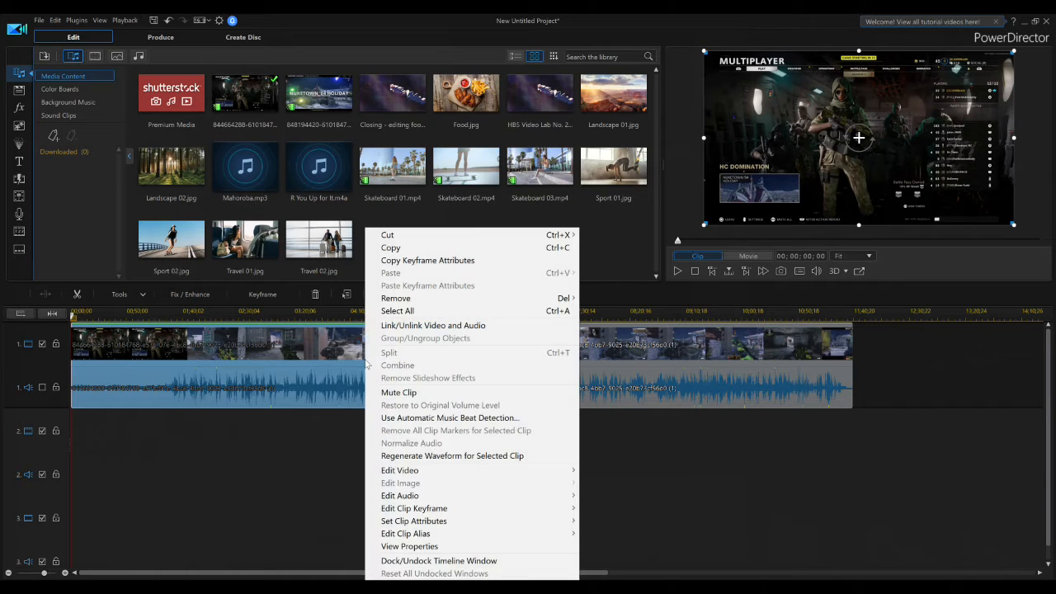
{"action": "mouse_move", "coordinate": [422, 302]}
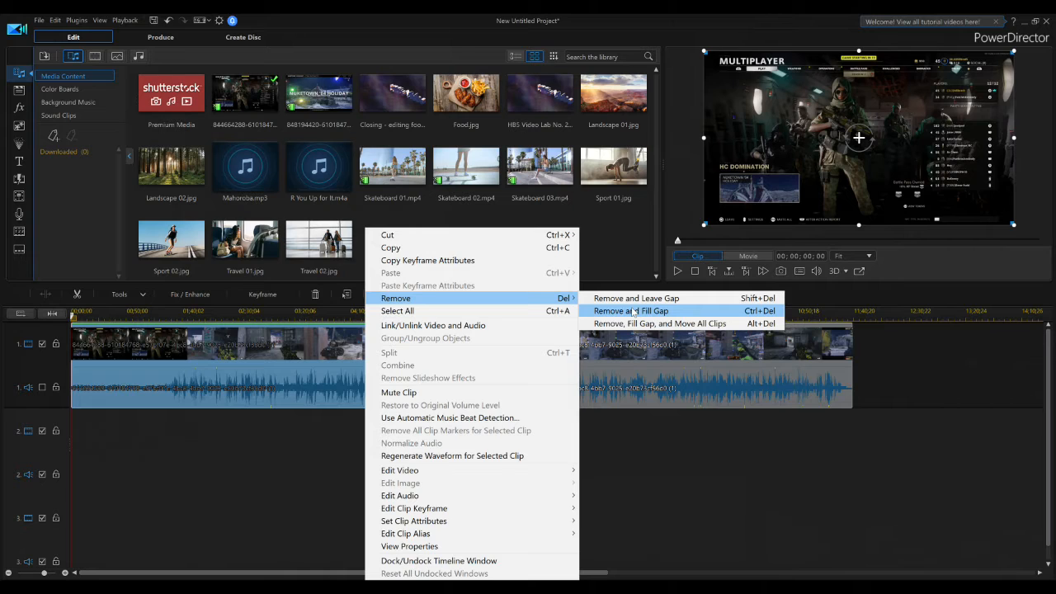
{"action": "left_click", "coordinate": [638, 311]}
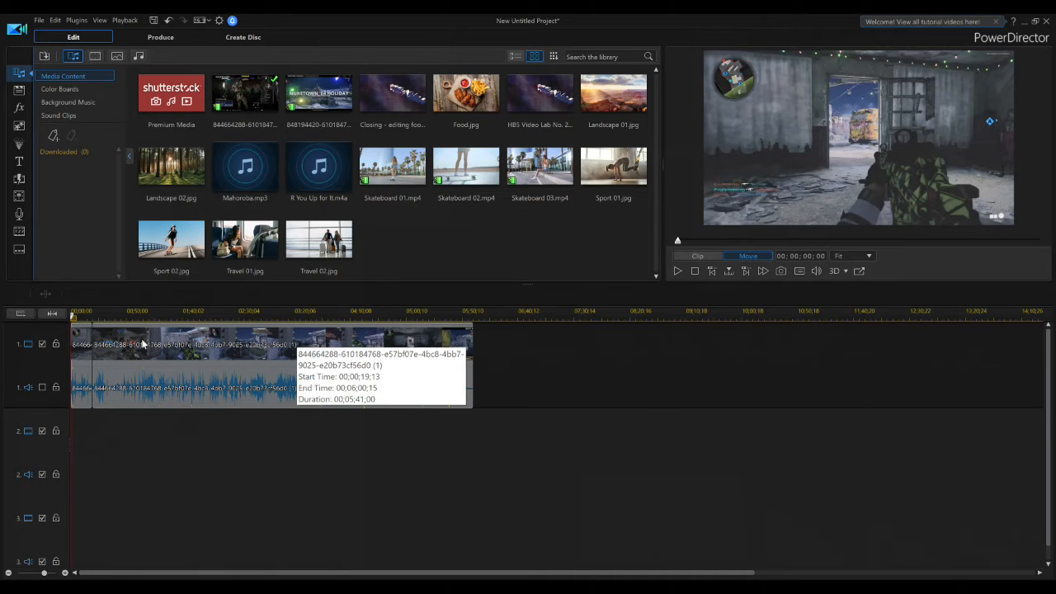
Step: Split the long remaining segment on track 1 at 00;01;07;20
{"action": "left_click_drag", "start_coordinate": [74, 319], "coordinate": [154, 317]}
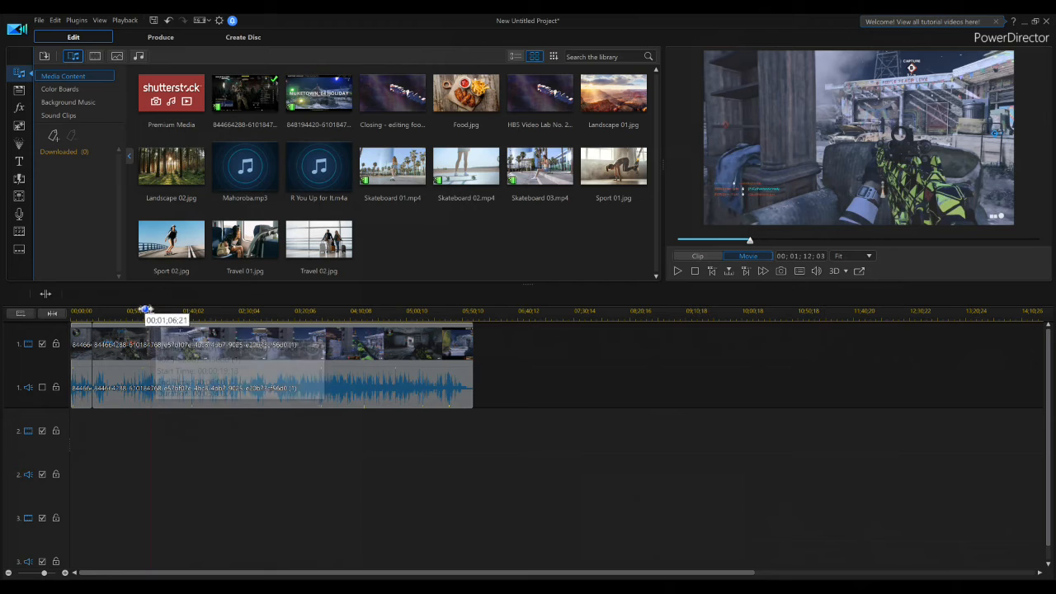
{"action": "left_click_drag", "start_coordinate": [152, 317], "coordinate": [146, 316]}
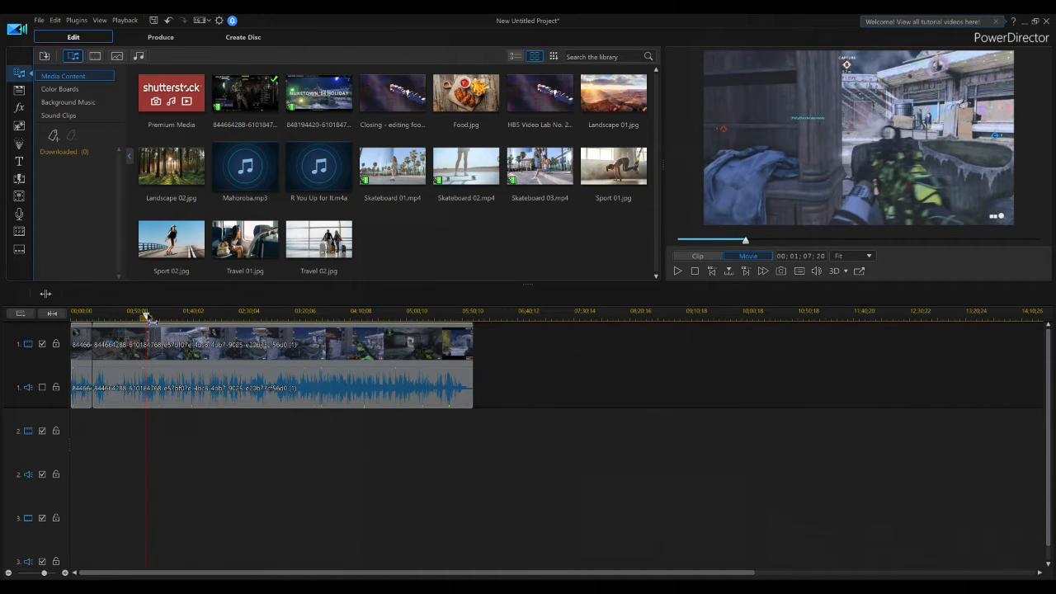
{"action": "left_click", "coordinate": [155, 388]}
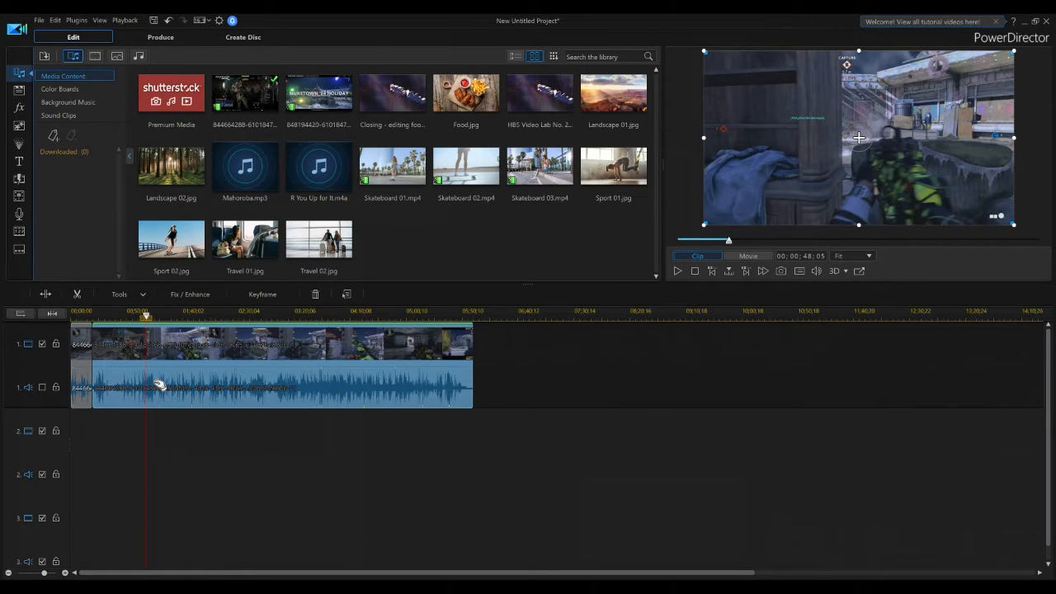
{"action": "right_click", "coordinate": [156, 386]}
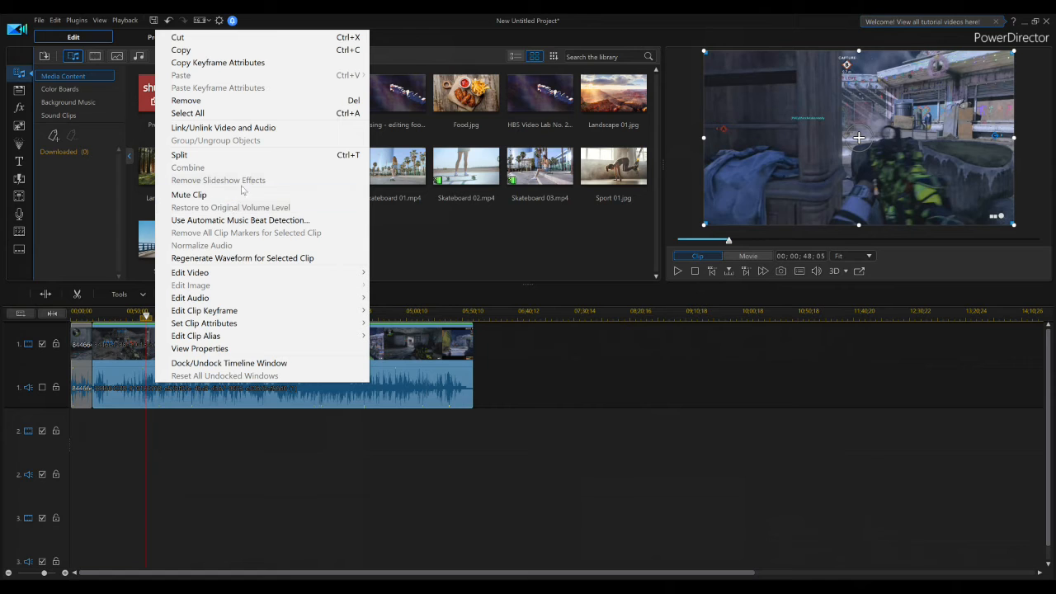
{"action": "left_click", "coordinate": [278, 155]}
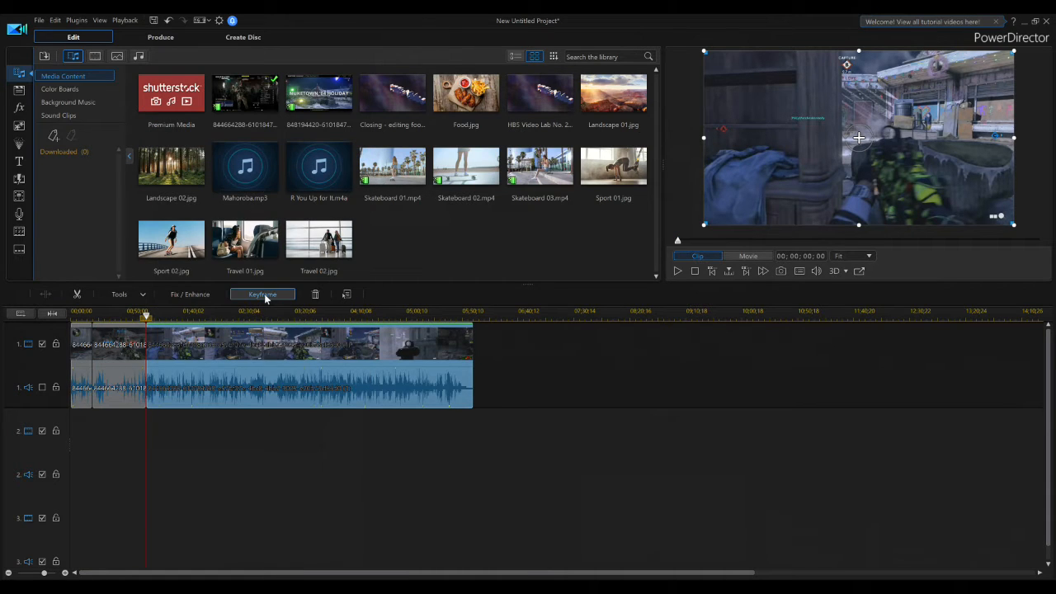
Step: Split the last segment on track 1 at 00;01;45;23
{"action": "left_click_drag", "start_coordinate": [146, 316], "coordinate": [191, 317]}
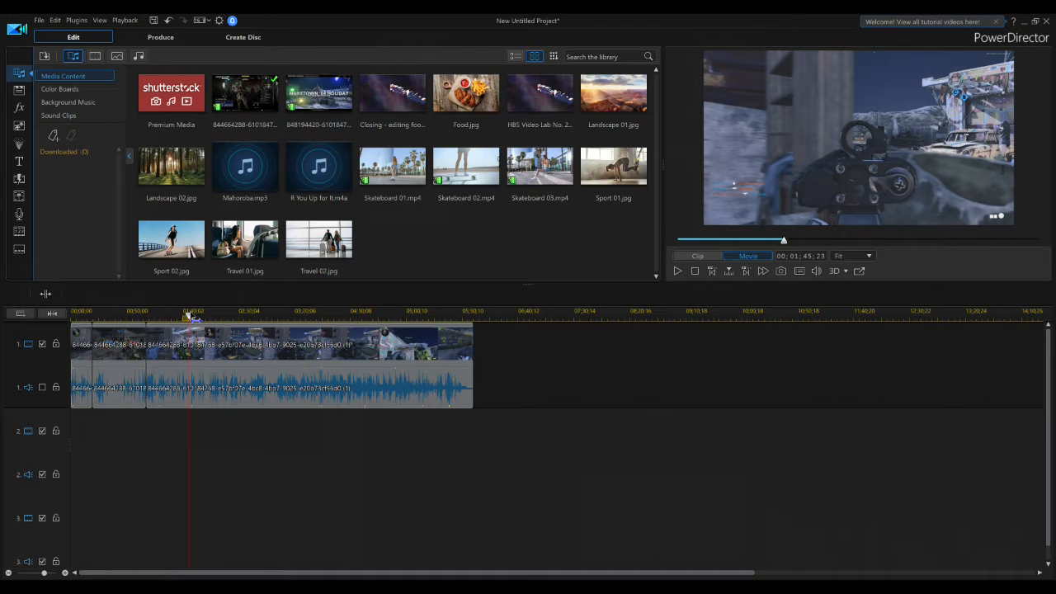
{"action": "left_click", "coordinate": [196, 371]}
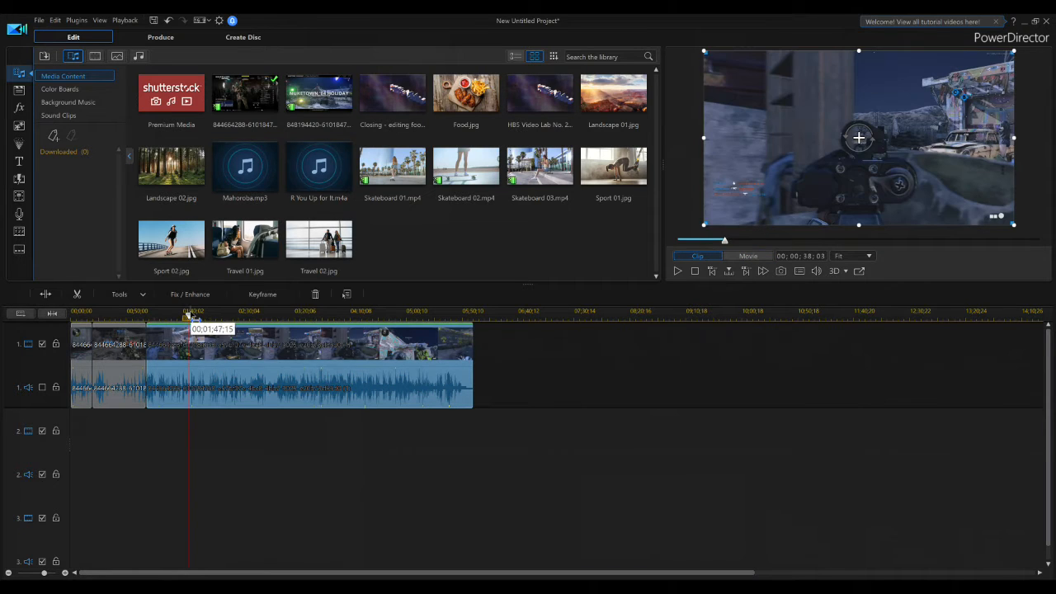
{"action": "right_click", "coordinate": [196, 369]}
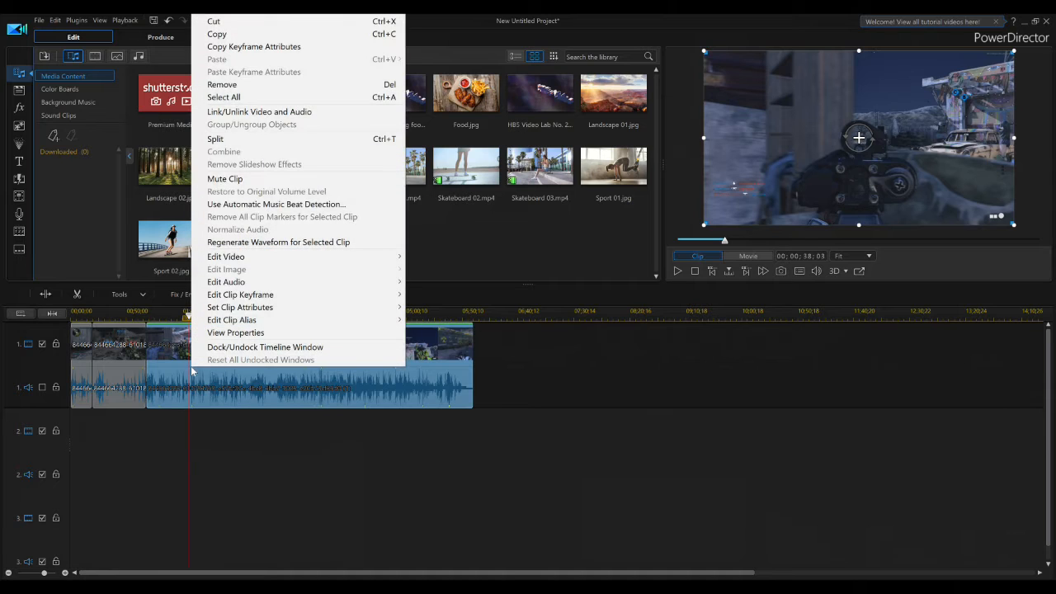
{"action": "left_click", "coordinate": [259, 139]}
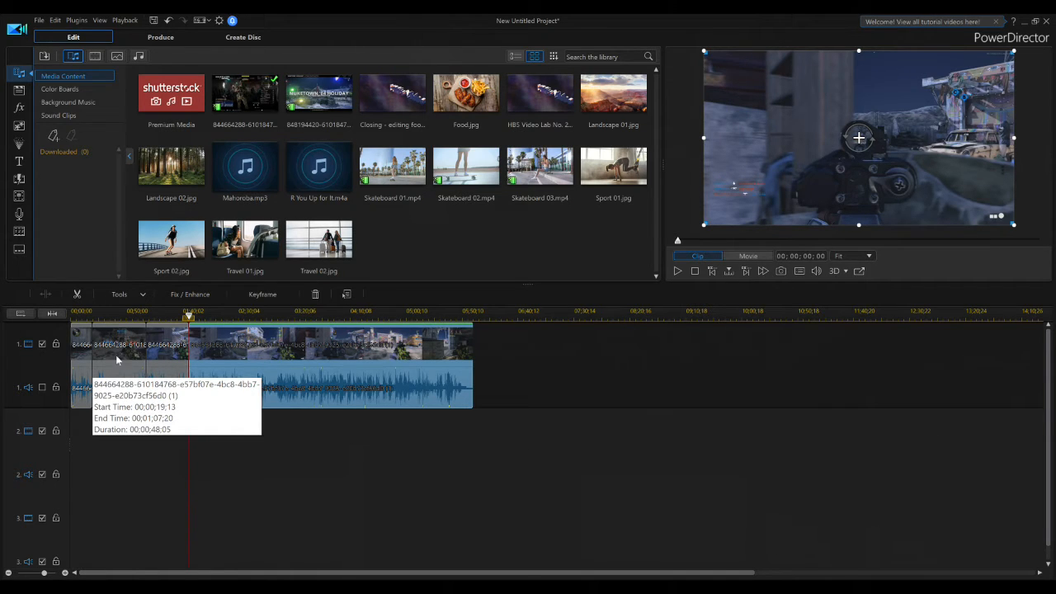
Step: Remove the second segment on track 1, from 00;00;19;13 to 00;01;07;20, and fill the gap
{"action": "left_click", "coordinate": [117, 370]}
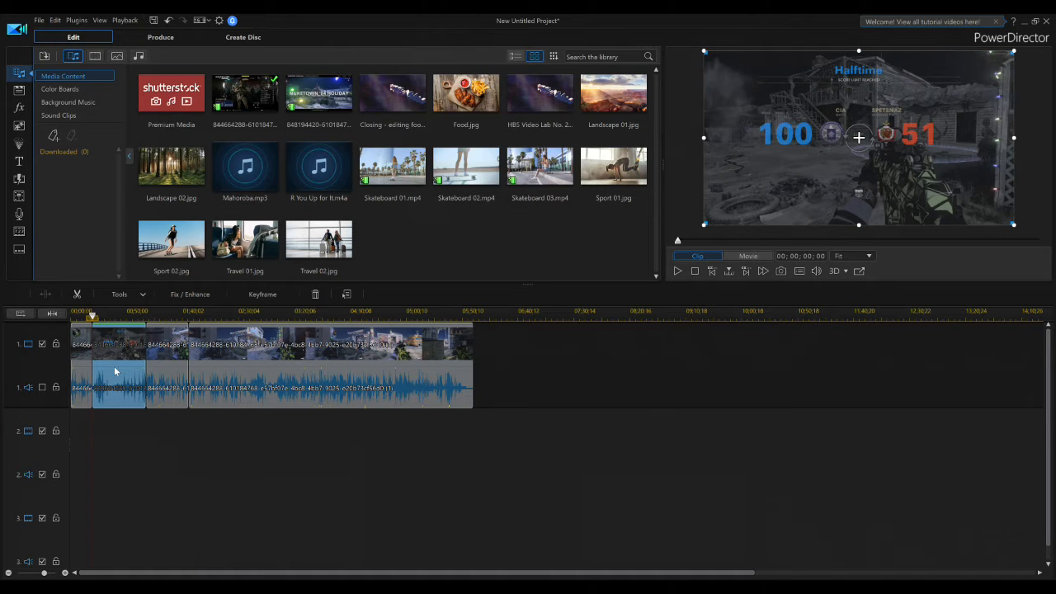
{"action": "right_click", "coordinate": [117, 370]}
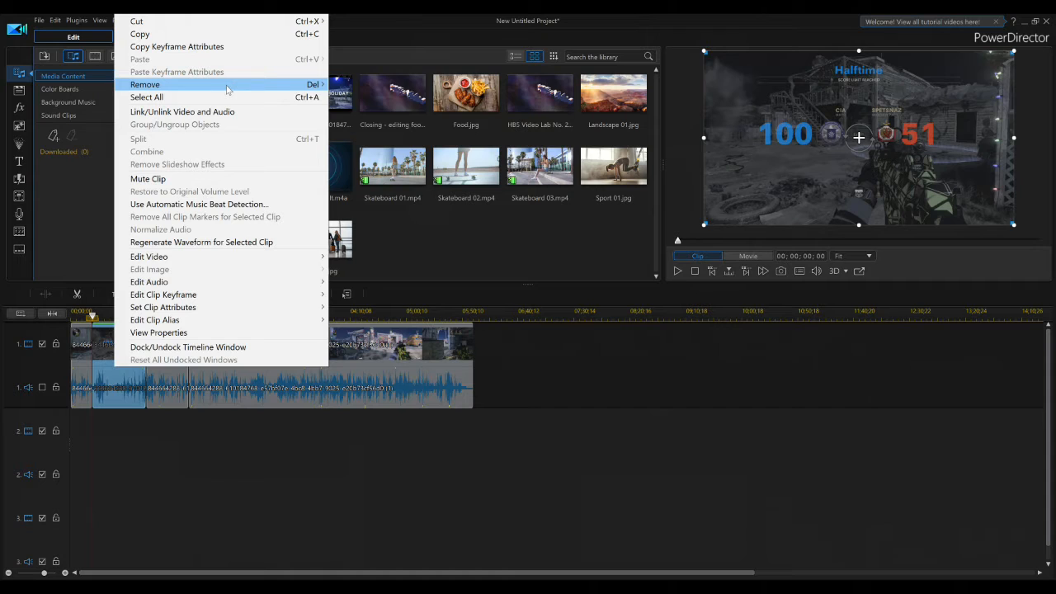
{"action": "mouse_move", "coordinate": [312, 85]}
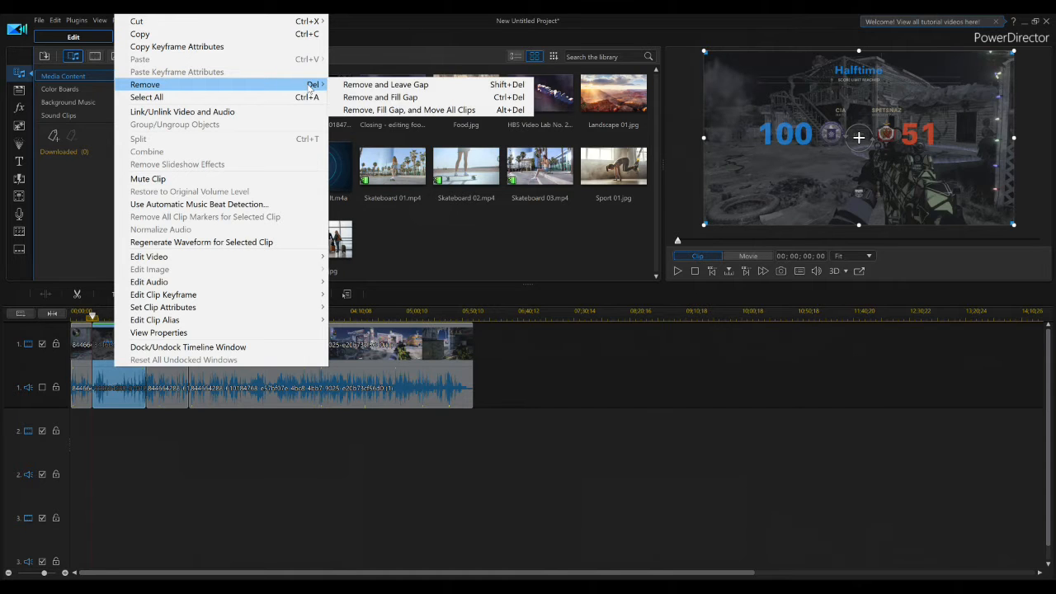
{"action": "left_click", "coordinate": [348, 100]}
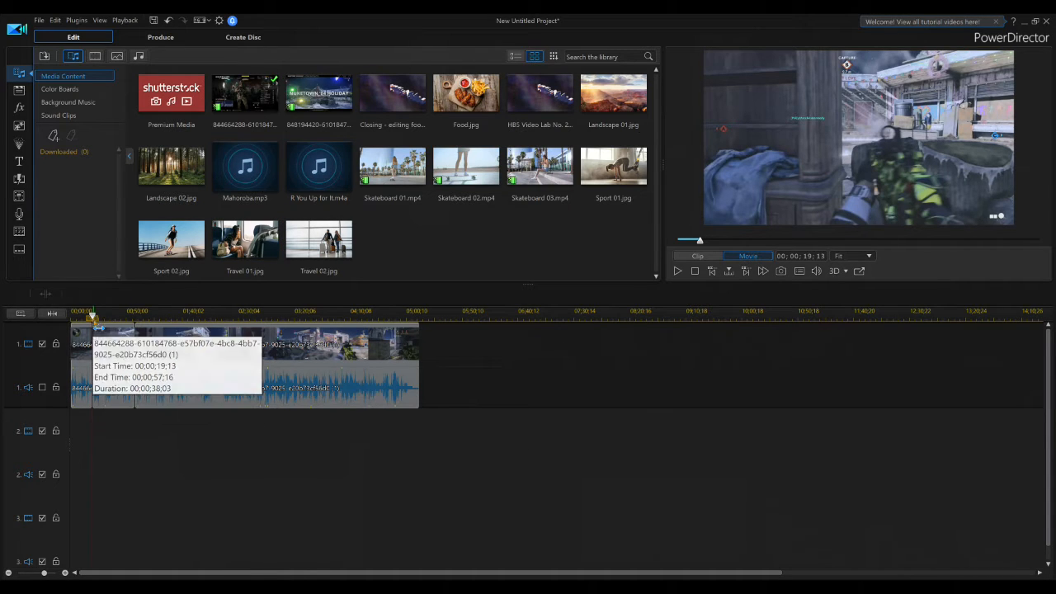
Step: Split the long last segment on track 1 at 00;03;27;28, at the Double Kill moment
{"action": "left_click_drag", "start_coordinate": [92, 317], "coordinate": [119, 317]}
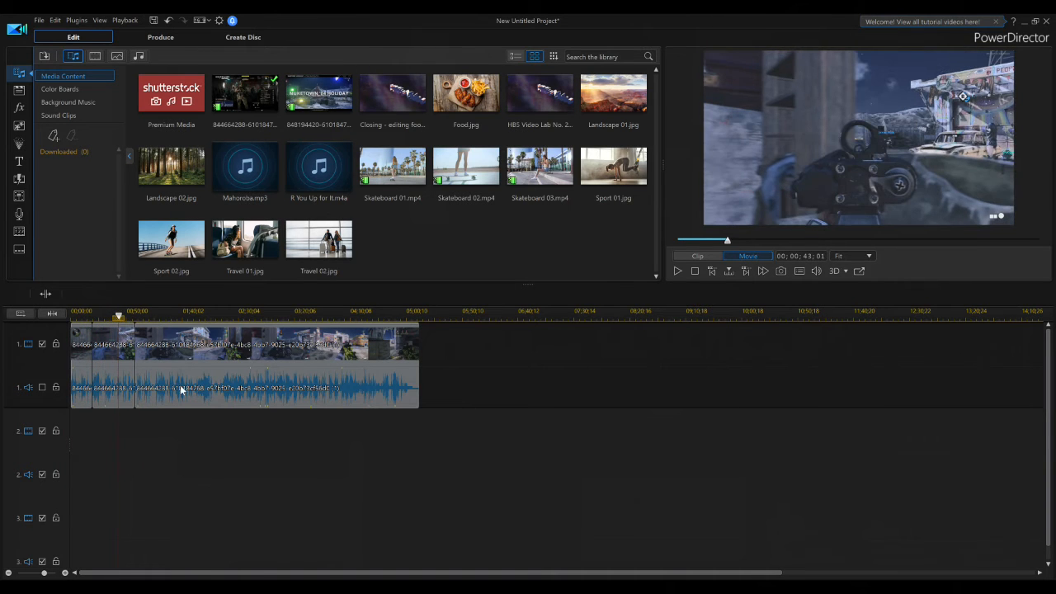
{"action": "left_click_drag", "start_coordinate": [119, 316], "coordinate": [315, 333]}
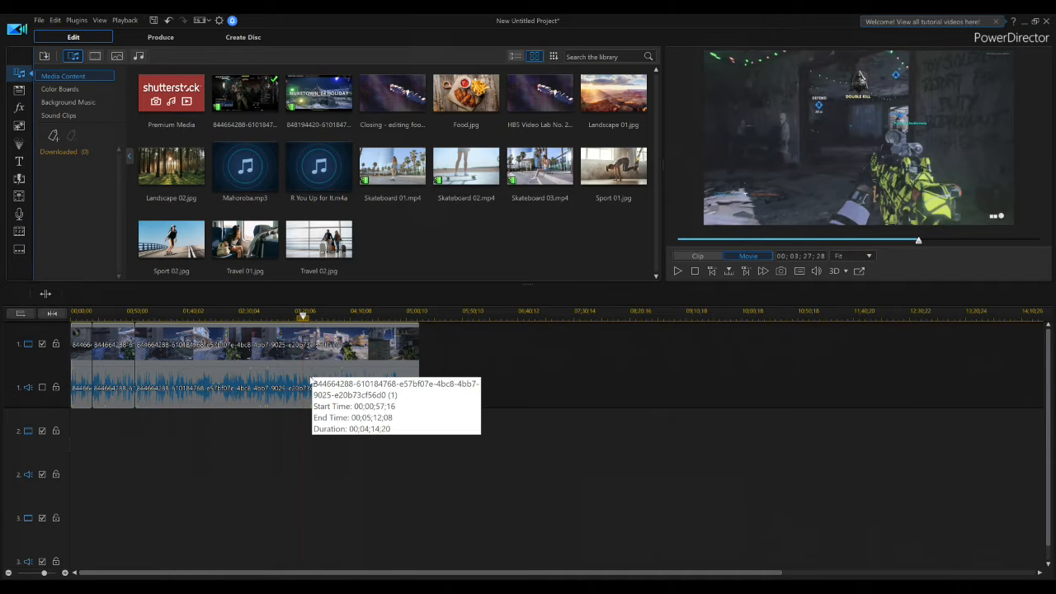
{"action": "left_click", "coordinate": [310, 380]}
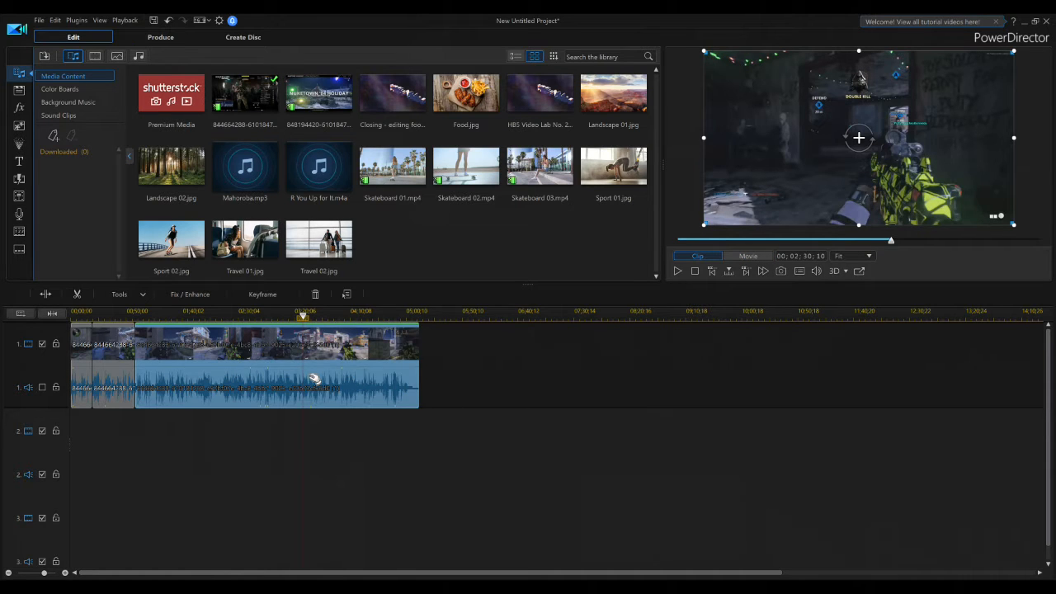
{"action": "right_click", "coordinate": [311, 380]}
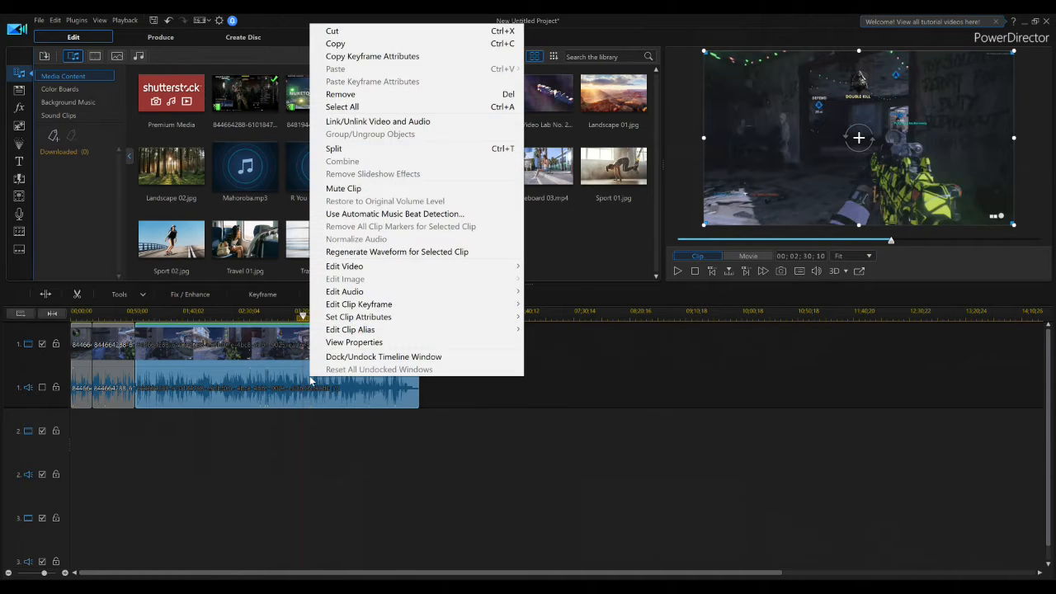
{"action": "left_click", "coordinate": [384, 148]}
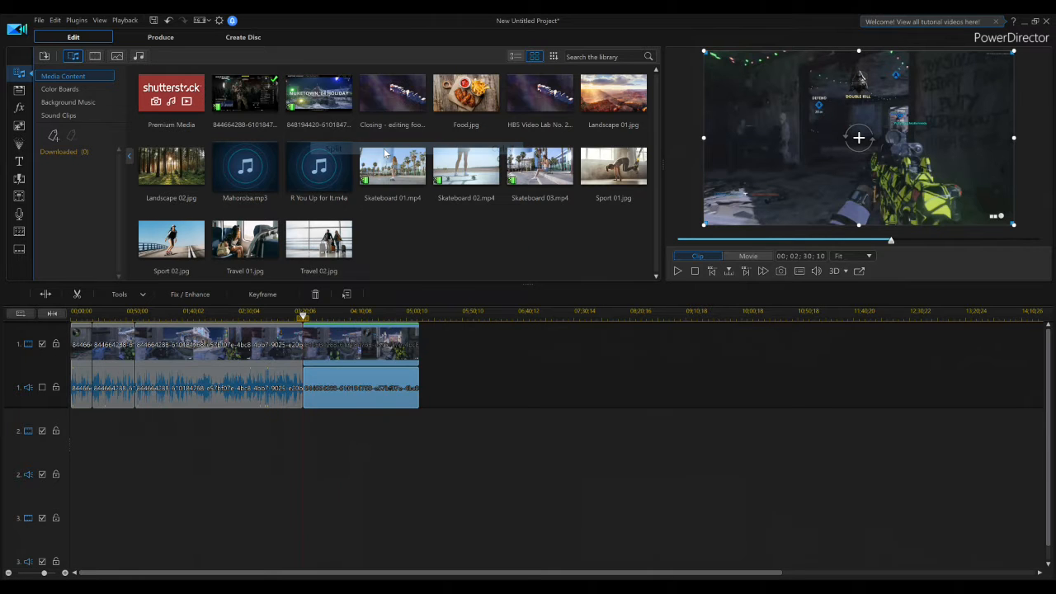
Step: Split the last segment on track 1 at 00;04;08;09
{"action": "left_click", "coordinate": [312, 315]}
{"action": "left_click_drag", "start_coordinate": [312, 317], "coordinate": [355, 325]}
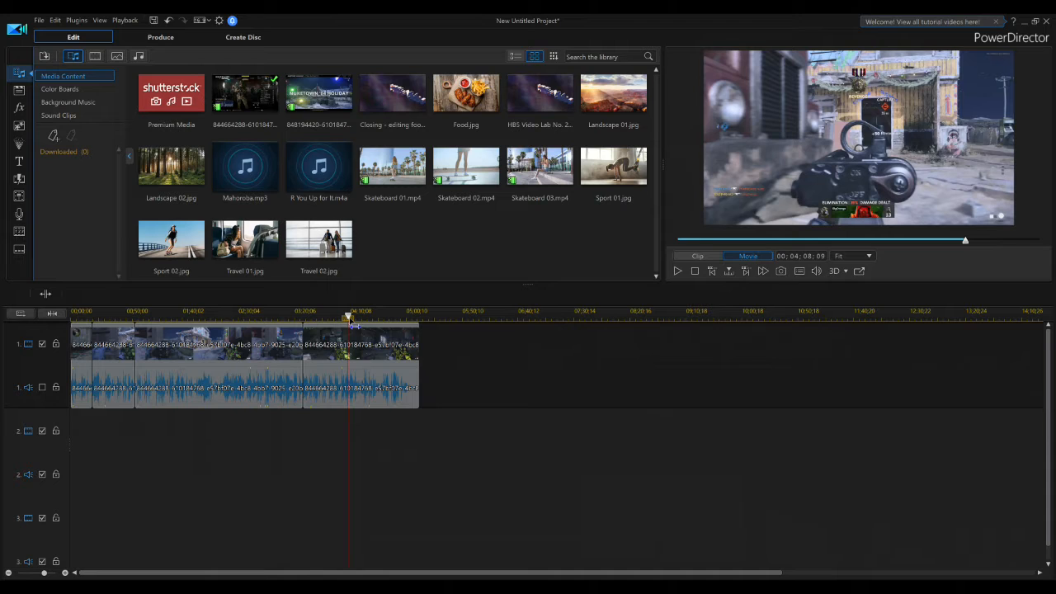
{"action": "left_click", "coordinate": [353, 345]}
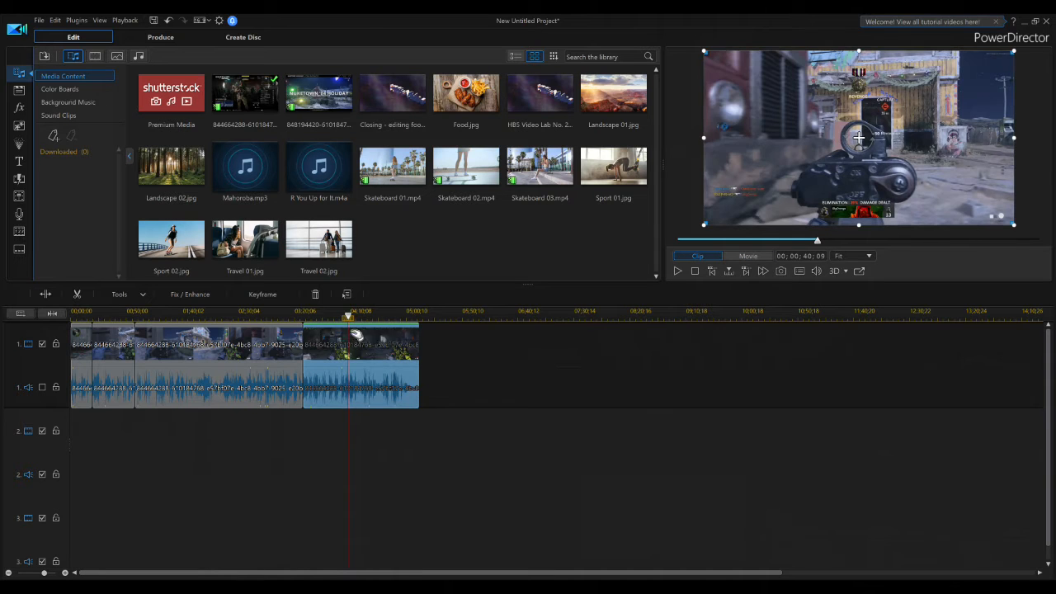
{"action": "right_click", "coordinate": [353, 381]}
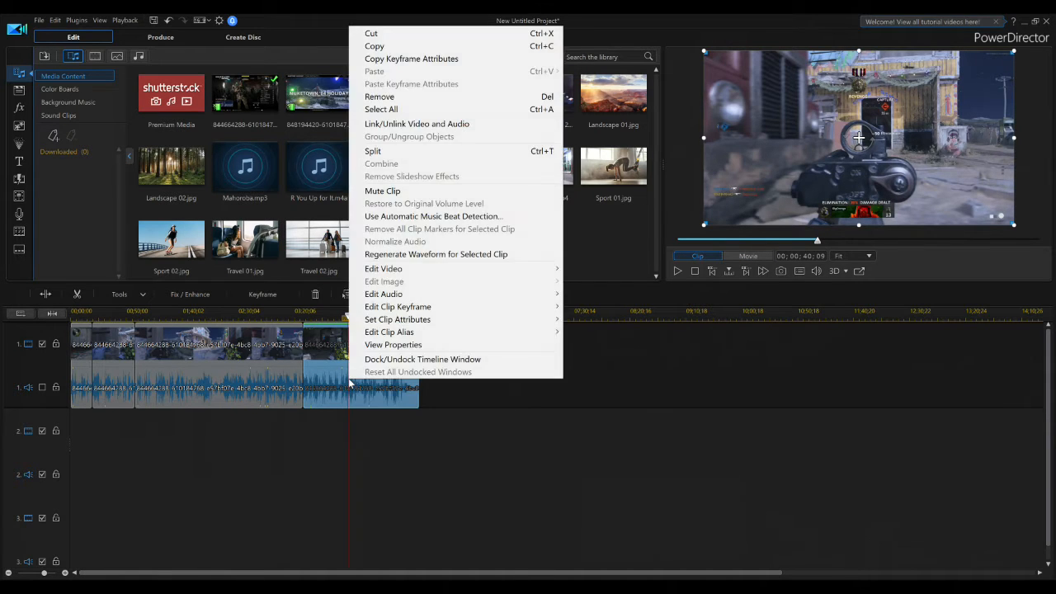
{"action": "left_click", "coordinate": [407, 154]}
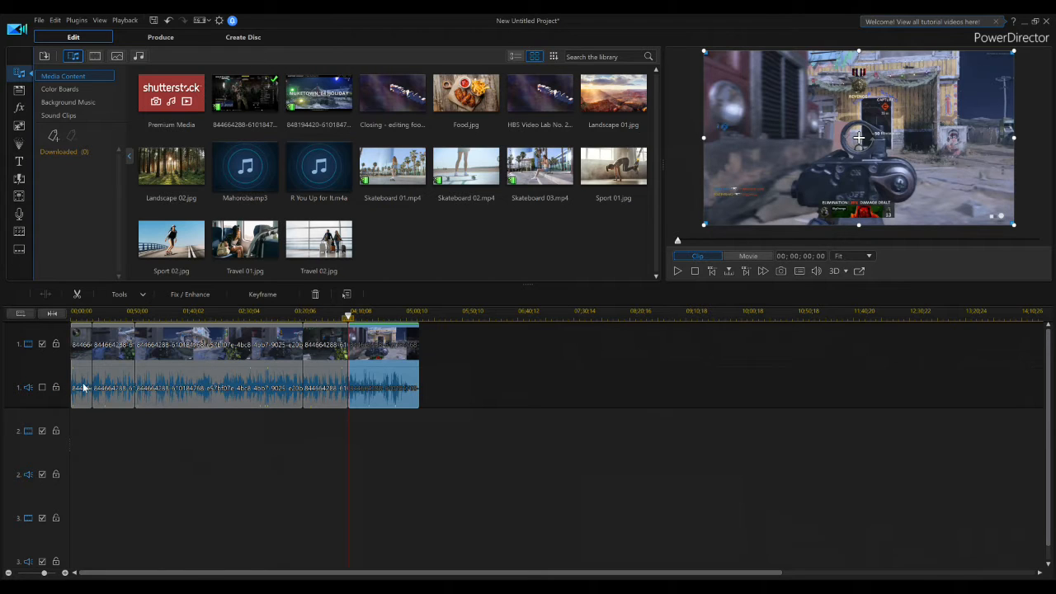
Step: Remove the long third segment on track 1 and fill its gap, and delete the final segment
{"action": "left_click", "coordinate": [194, 368]}
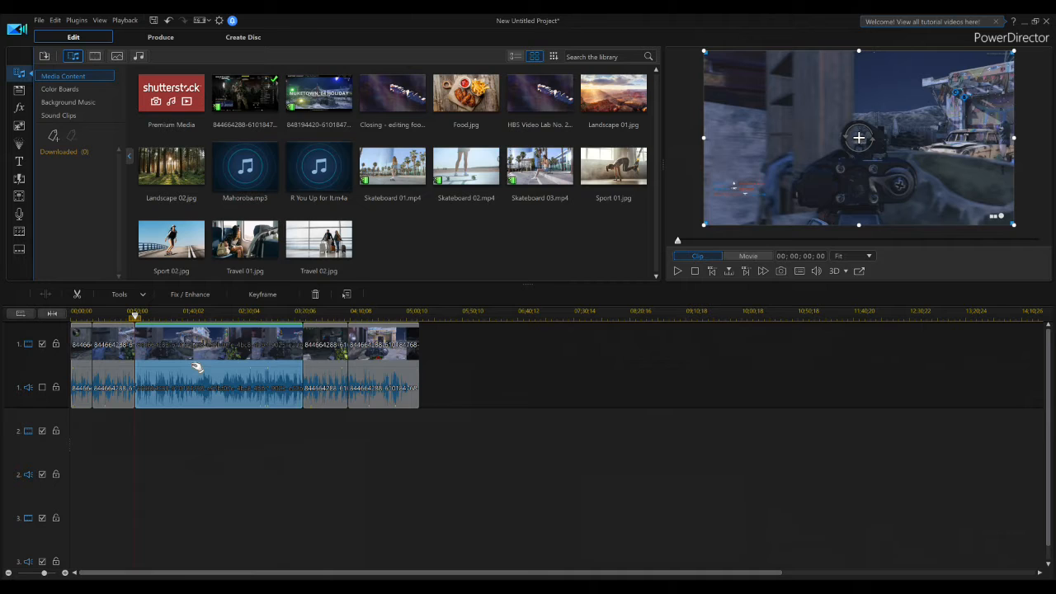
{"action": "right_click", "coordinate": [196, 369]}
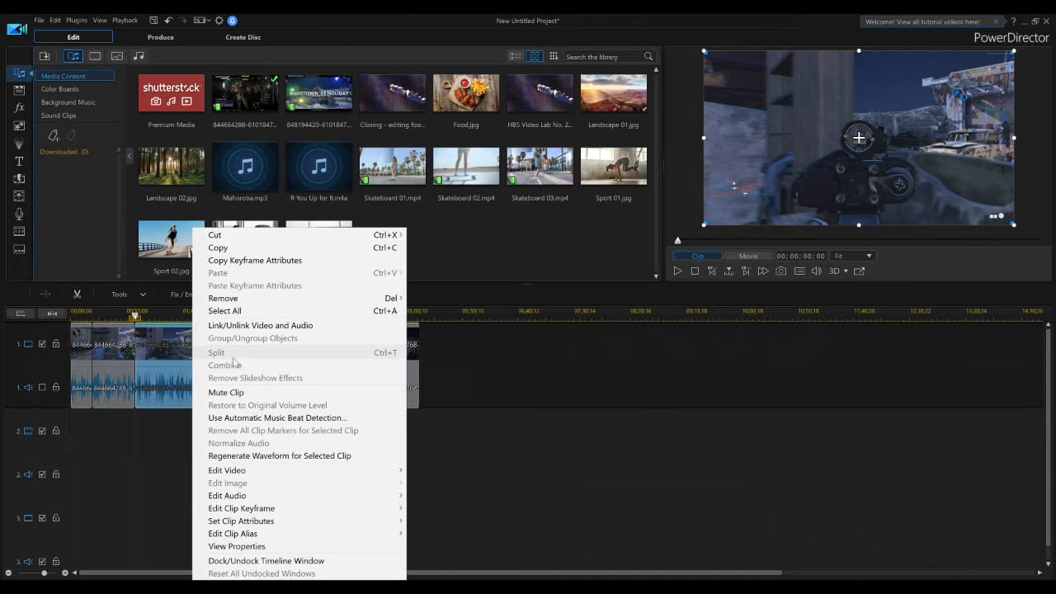
{"action": "mouse_move", "coordinate": [262, 303]}
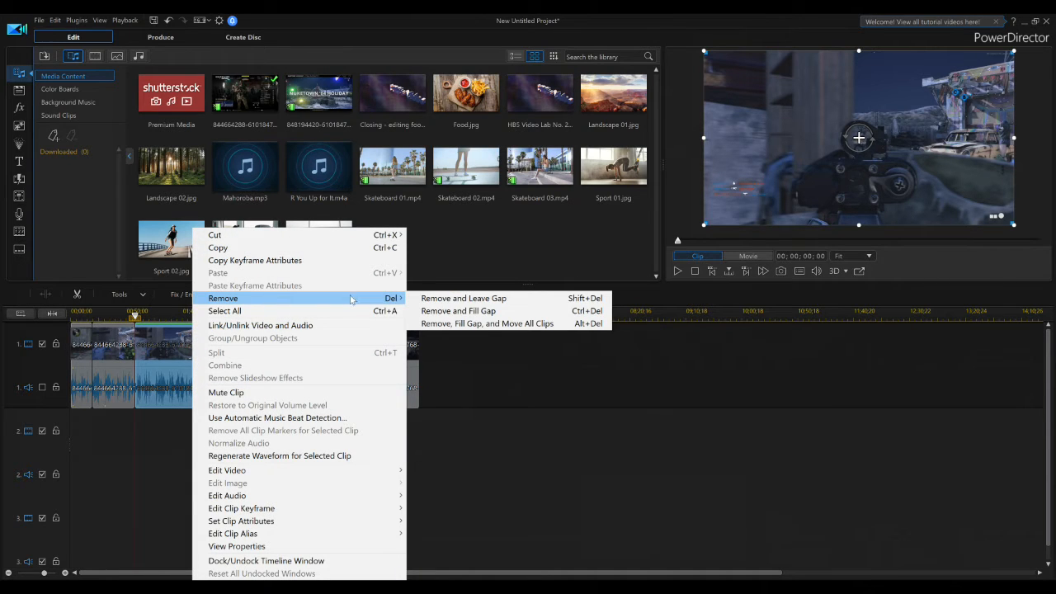
{"action": "left_click", "coordinate": [425, 310]}
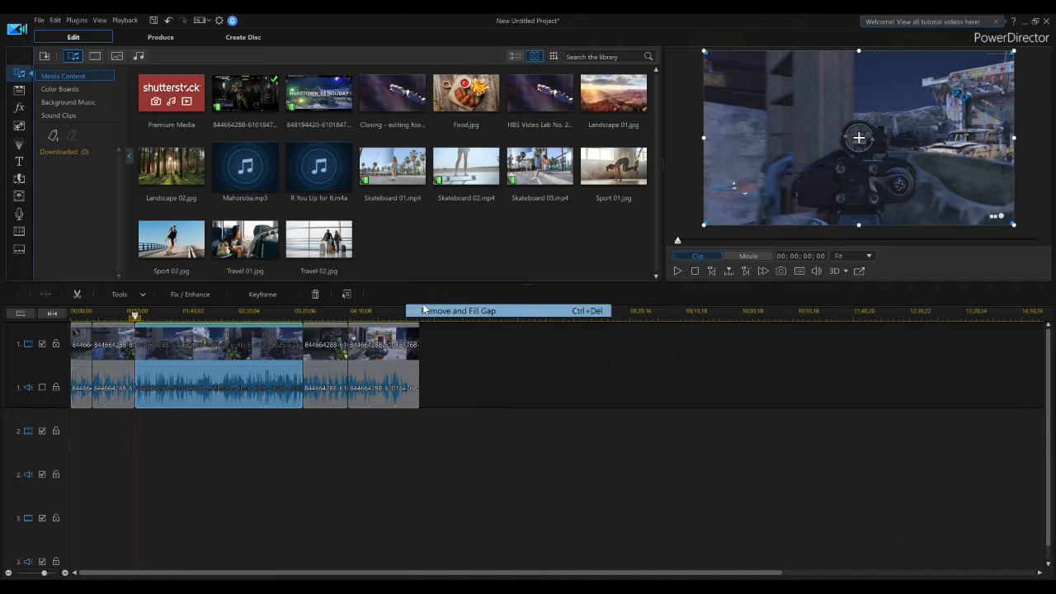
{"action": "left_click", "coordinate": [235, 390]}
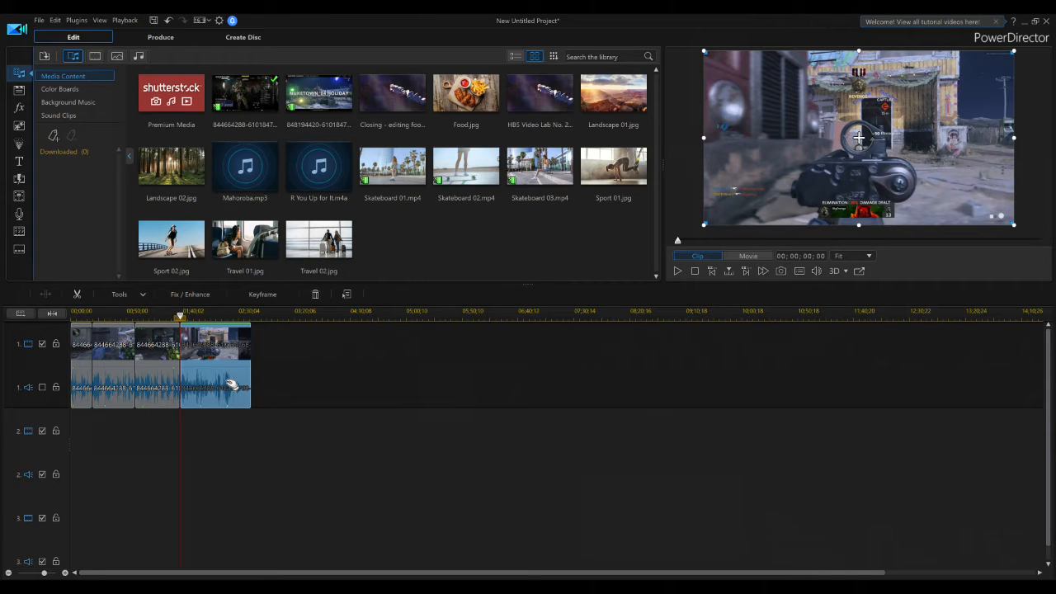
{"action": "key", "text": "Delete"}
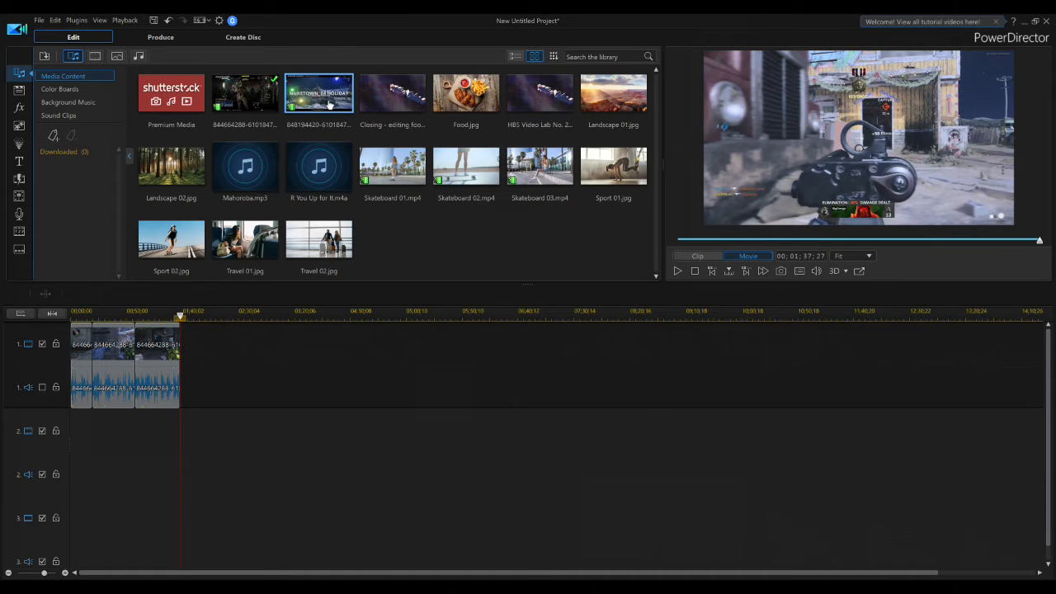
Step: Add the Nuketown '84 Holiday clip to track 1 at about 00;02;42;12 and scrub about one minute into it
{"action": "left_click_drag", "start_coordinate": [329, 104], "coordinate": [252, 352]}
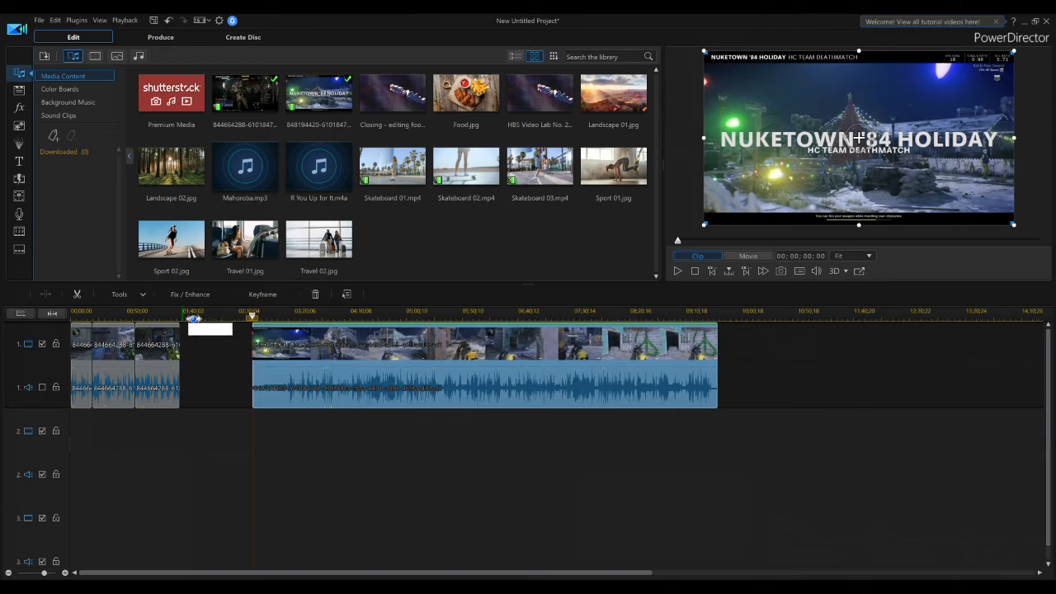
{"action": "left_click", "coordinate": [268, 314]}
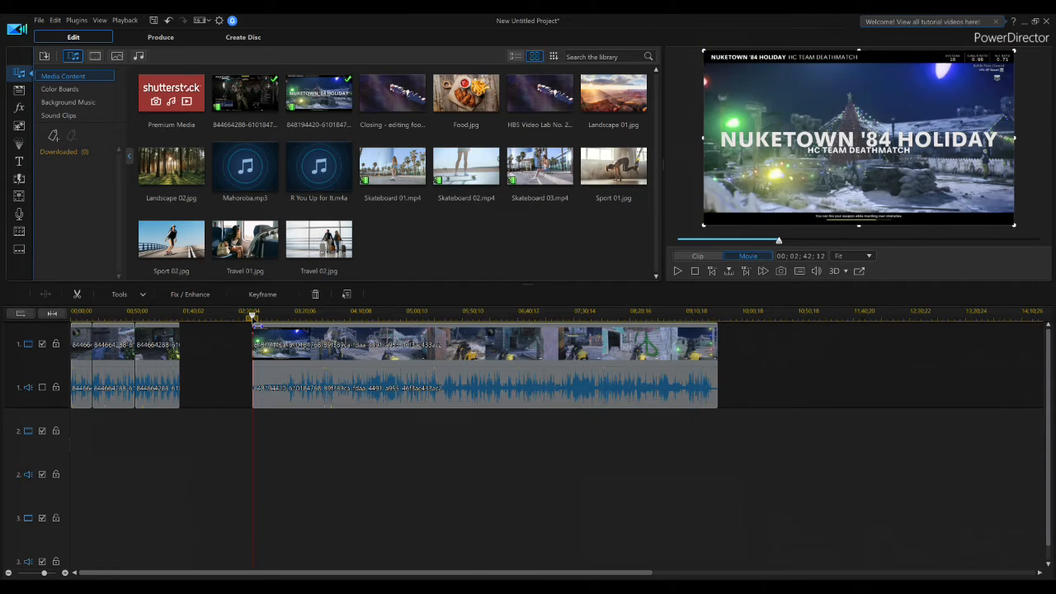
{"action": "left_click_drag", "start_coordinate": [268, 317], "coordinate": [320, 317]}
{"action": "left_click", "coordinate": [319, 331]}
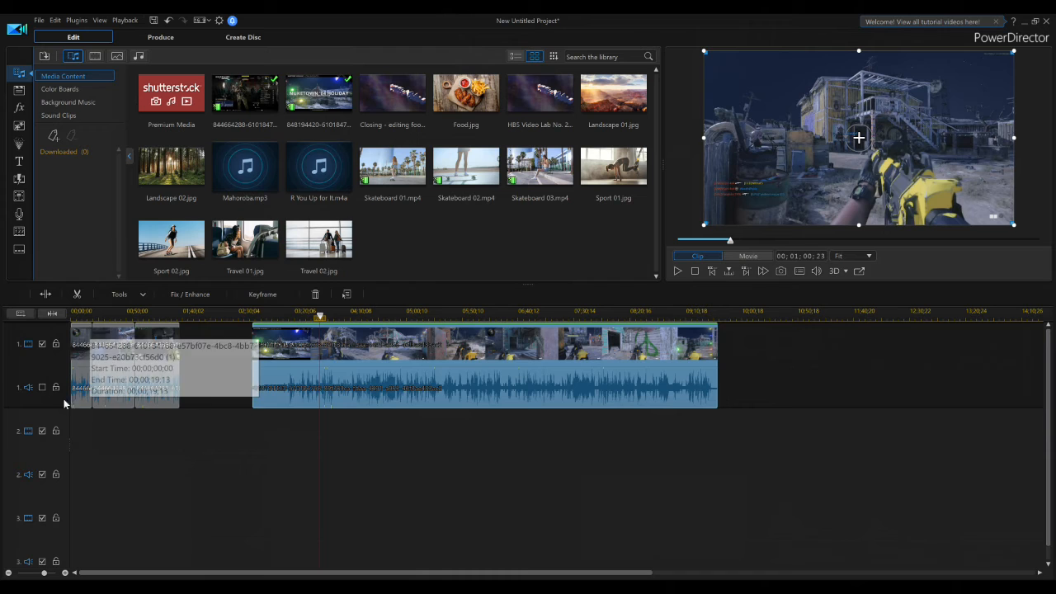
Step: Move the Nuketown '84 Holiday clip to the start of track 2 and shrink it into the lower-right corner of the video frame
{"action": "left_click_drag", "start_coordinate": [364, 378], "coordinate": [168, 458]}
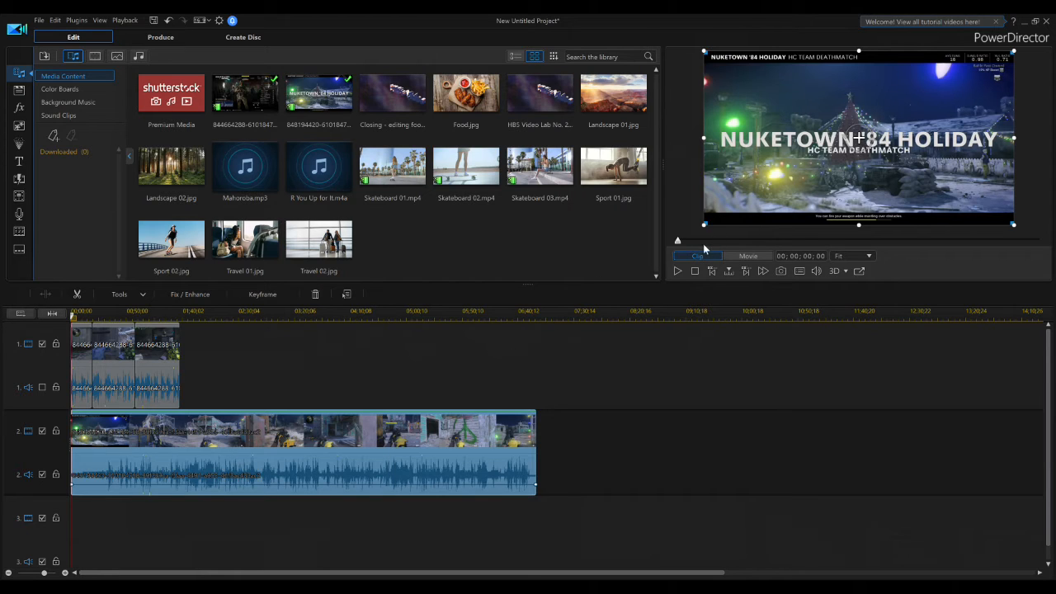
{"action": "left_click_drag", "start_coordinate": [705, 224], "coordinate": [778, 174]}
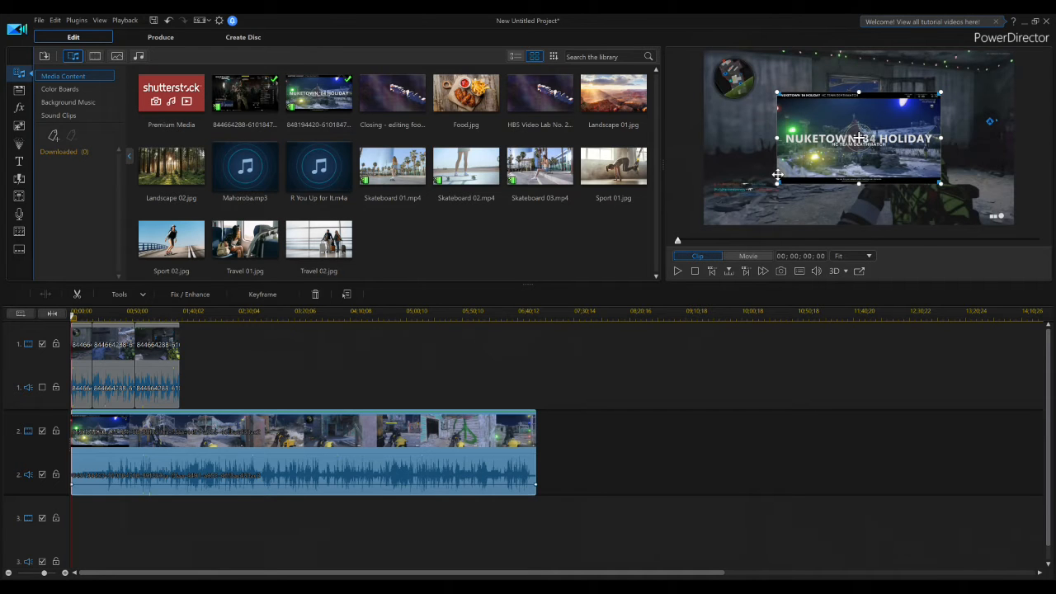
{"action": "left_click_drag", "start_coordinate": [858, 141], "coordinate": [930, 189]}
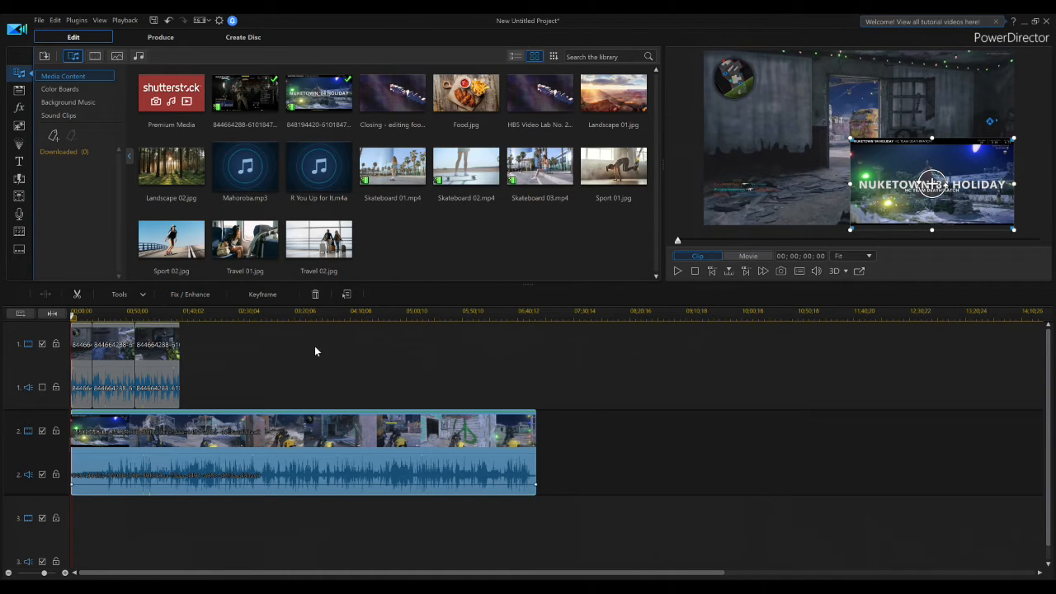
Step: Enlarge the Nuketown '84 Holiday clip to fill the video frame and move it to track 1 directly after the third segment
{"action": "left_click_drag", "start_coordinate": [850, 139], "coordinate": [735, 72]}
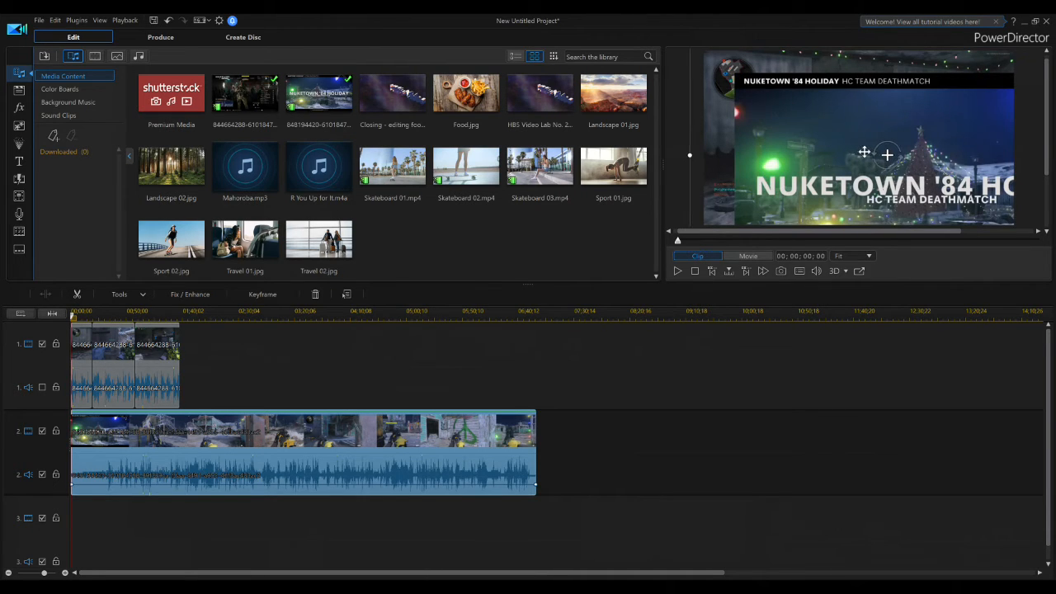
{"action": "left_click_drag", "start_coordinate": [871, 150], "coordinate": [825, 121]}
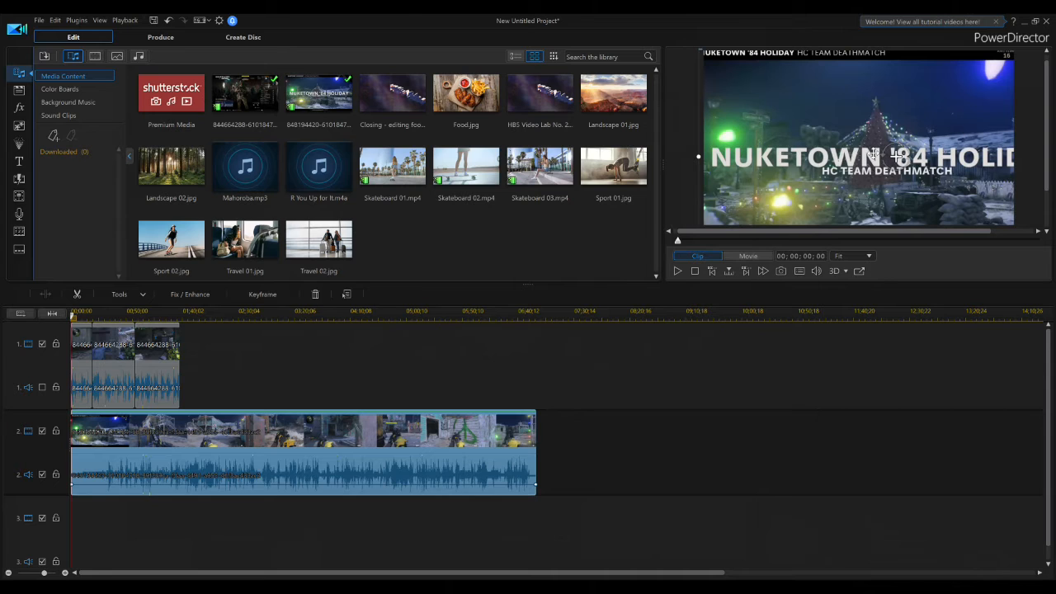
{"action": "left_click_drag", "start_coordinate": [865, 151], "coordinate": [873, 154]}
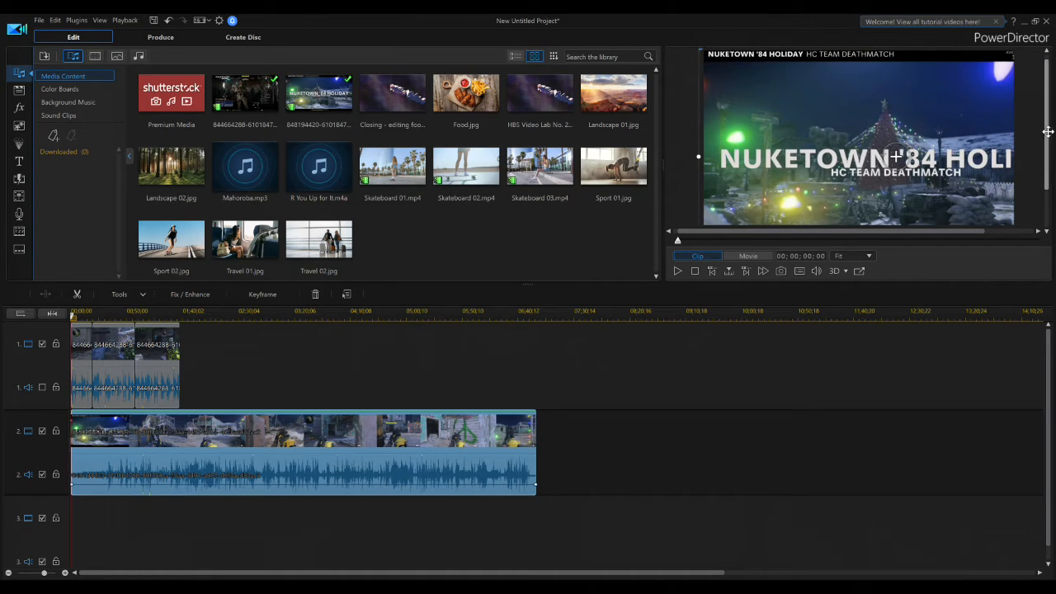
{"action": "left_click_drag", "start_coordinate": [1049, 118], "coordinate": [1047, 86]}
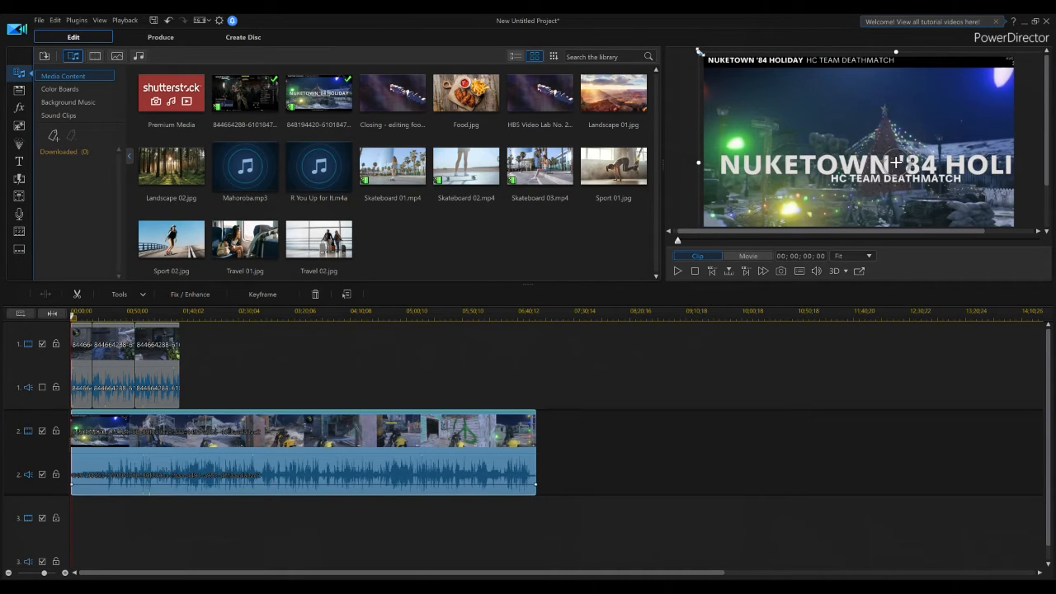
{"action": "left_click_drag", "start_coordinate": [700, 51], "coordinate": [705, 54]}
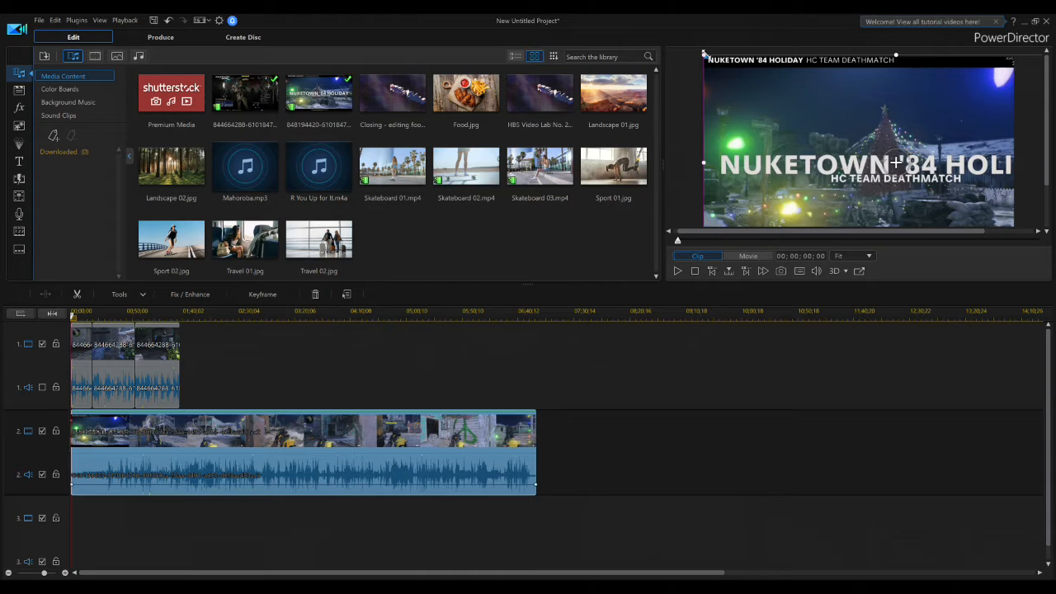
{"action": "left_click_drag", "start_coordinate": [704, 52], "coordinate": [743, 76]}
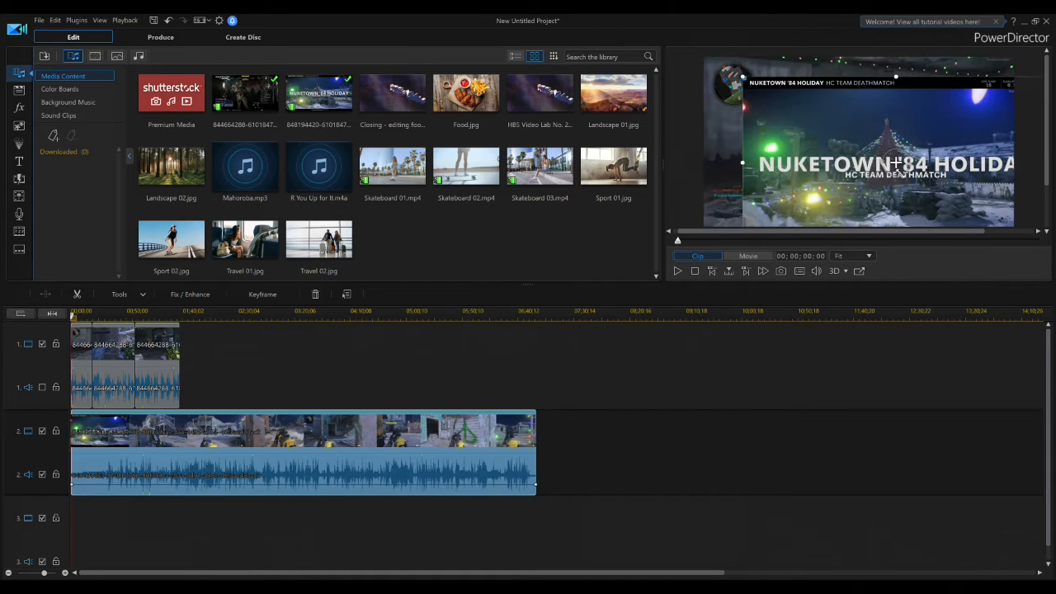
{"action": "left_click", "coordinate": [862, 141]}
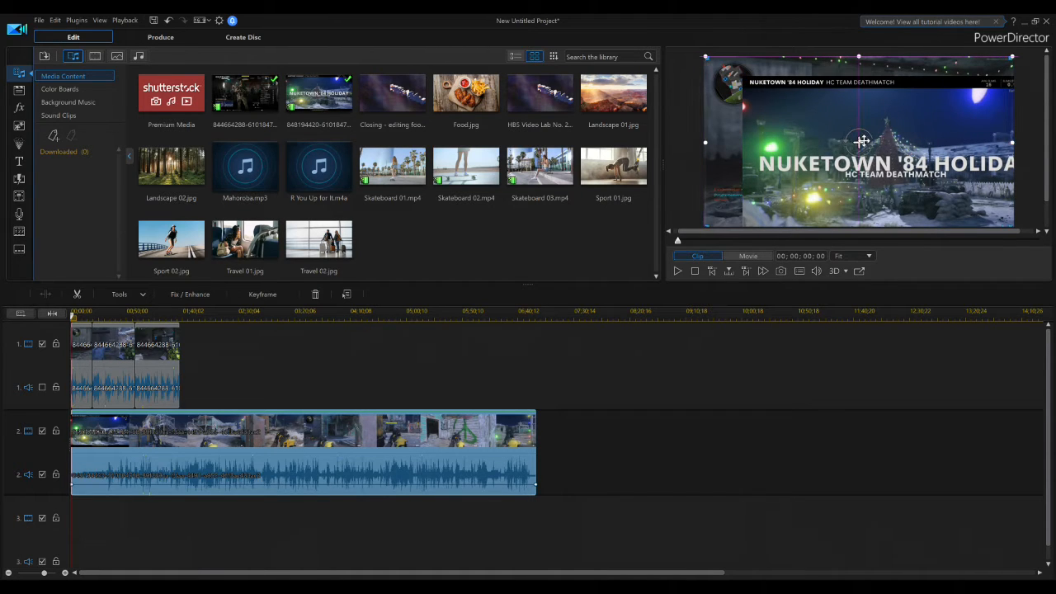
{"action": "left_click_drag", "start_coordinate": [862, 141], "coordinate": [861, 139]}
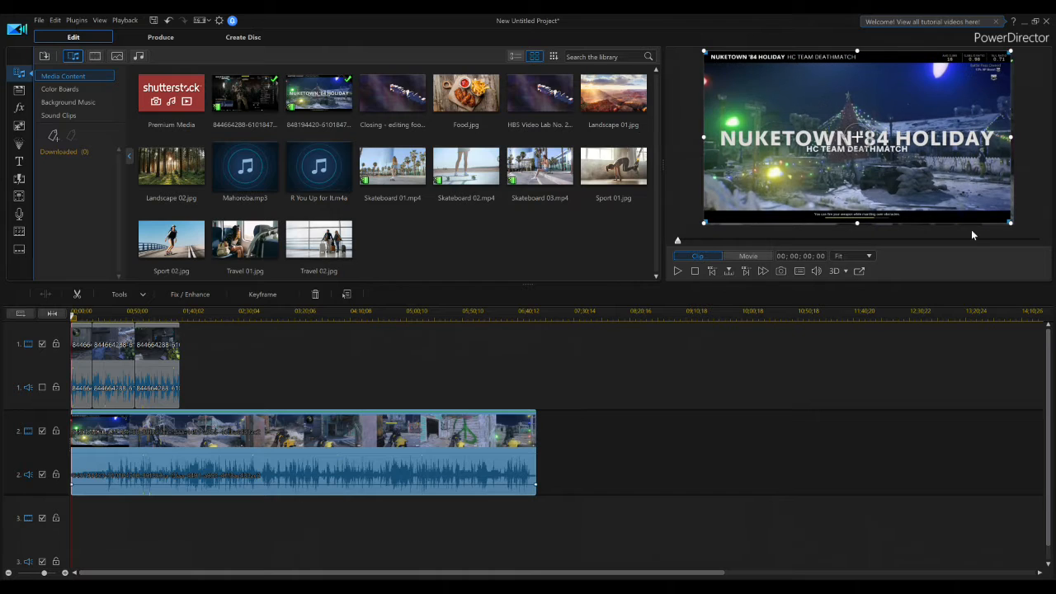
{"action": "left_click_drag", "start_coordinate": [1010, 224], "coordinate": [1014, 226]}
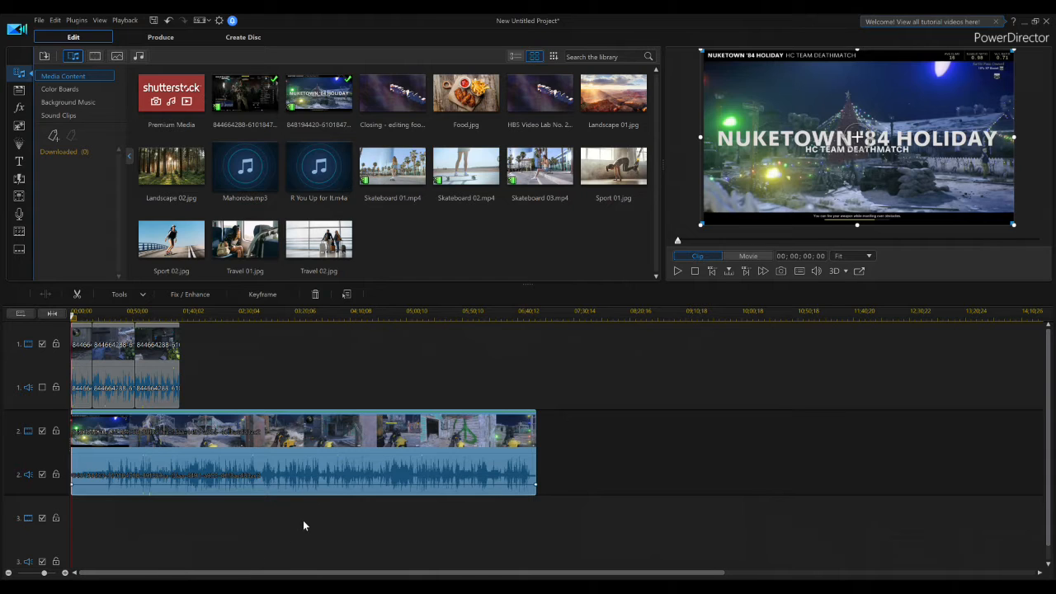
{"action": "left_click_drag", "start_coordinate": [243, 454], "coordinate": [354, 385]}
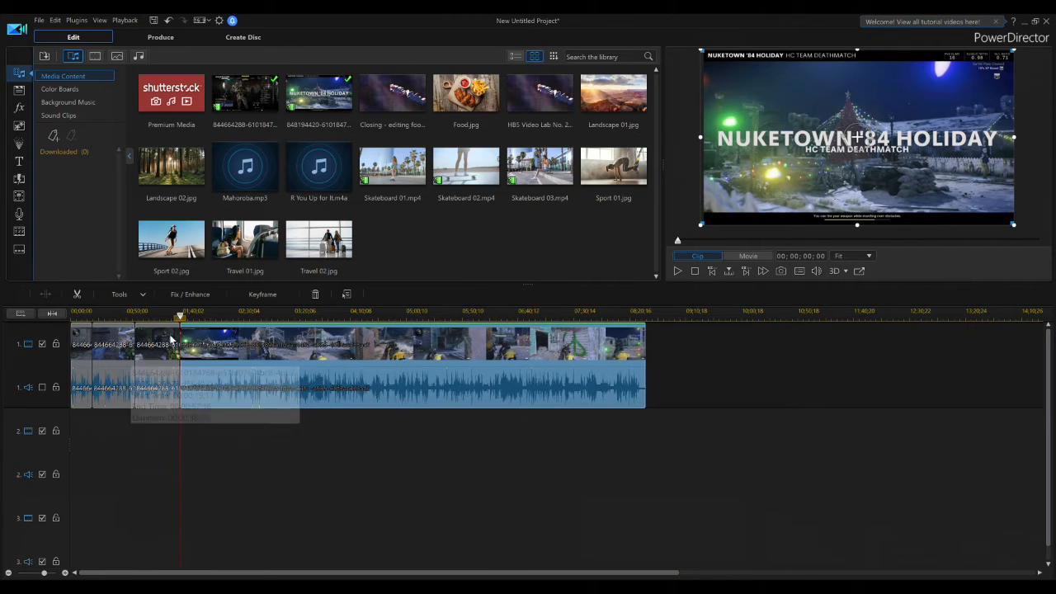
Step: Split the Nuketown '84 Holiday clip on track 1 at 00;01;39;27 of clip time
{"action": "left_click", "coordinate": [195, 314]}
{"action": "left_click_drag", "start_coordinate": [210, 317], "coordinate": [292, 320]}
{"action": "left_click", "coordinate": [304, 388]}
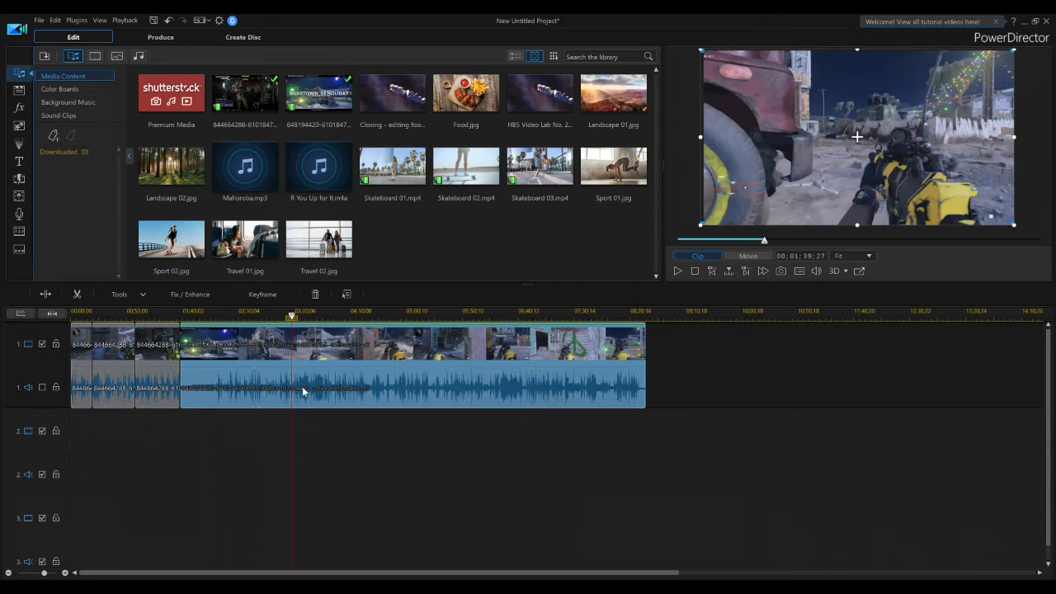
{"action": "right_click", "coordinate": [303, 392]}
{"action": "left_click", "coordinate": [351, 159]}
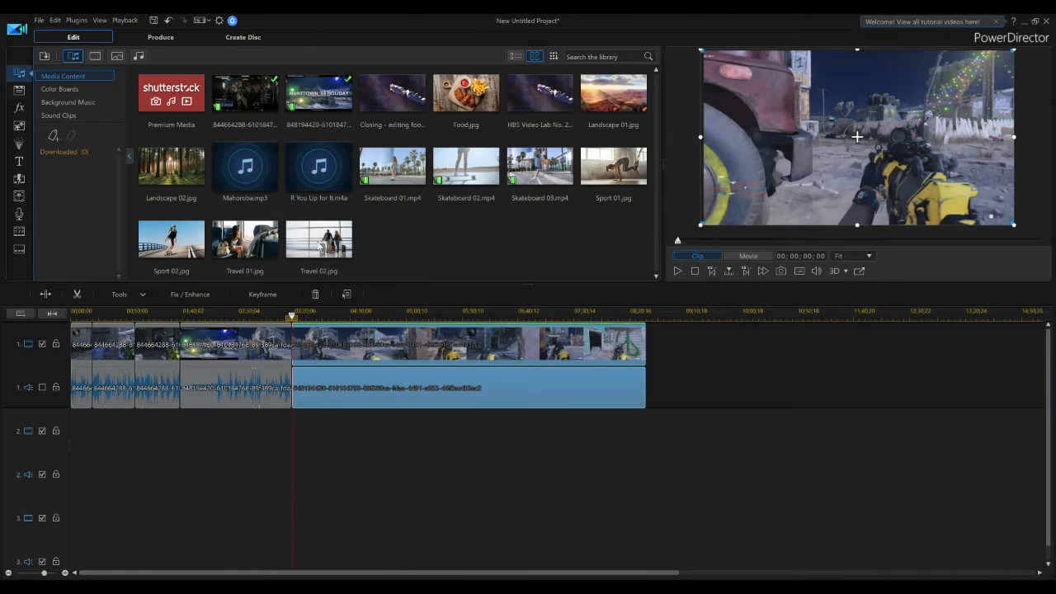
Step: Remove the first part of the Nuketown '84 Holiday clip from track 1 and leave its gap
{"action": "left_click", "coordinate": [235, 378]}
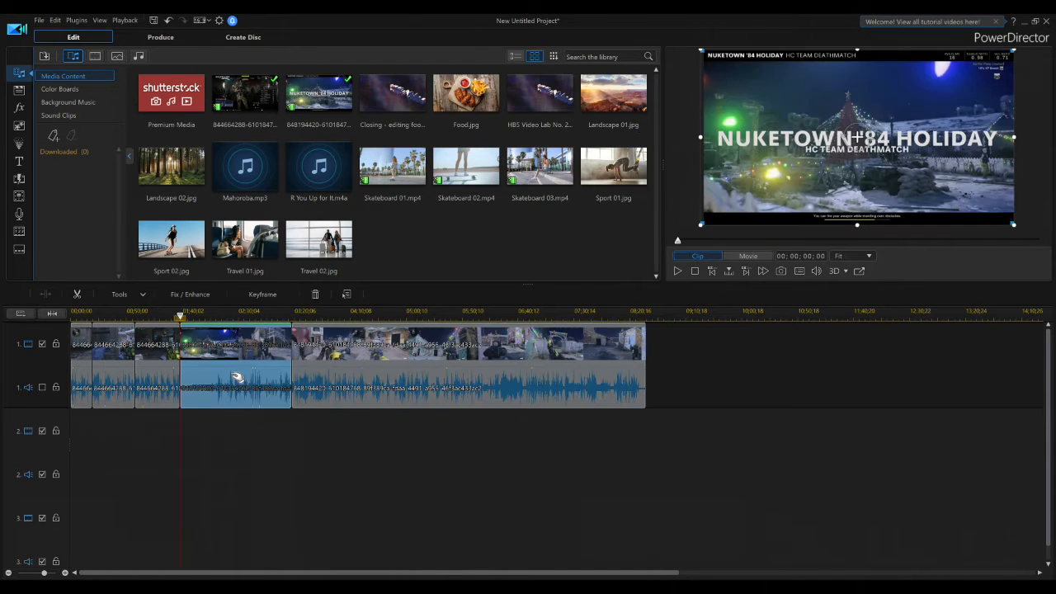
{"action": "right_click", "coordinate": [236, 378]}
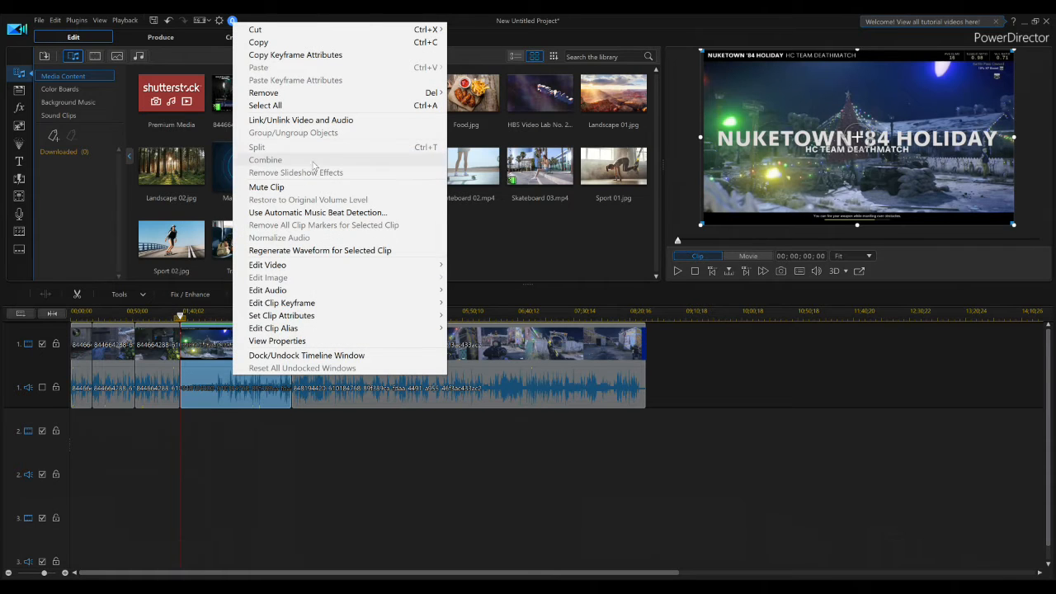
{"action": "mouse_move", "coordinate": [439, 88]}
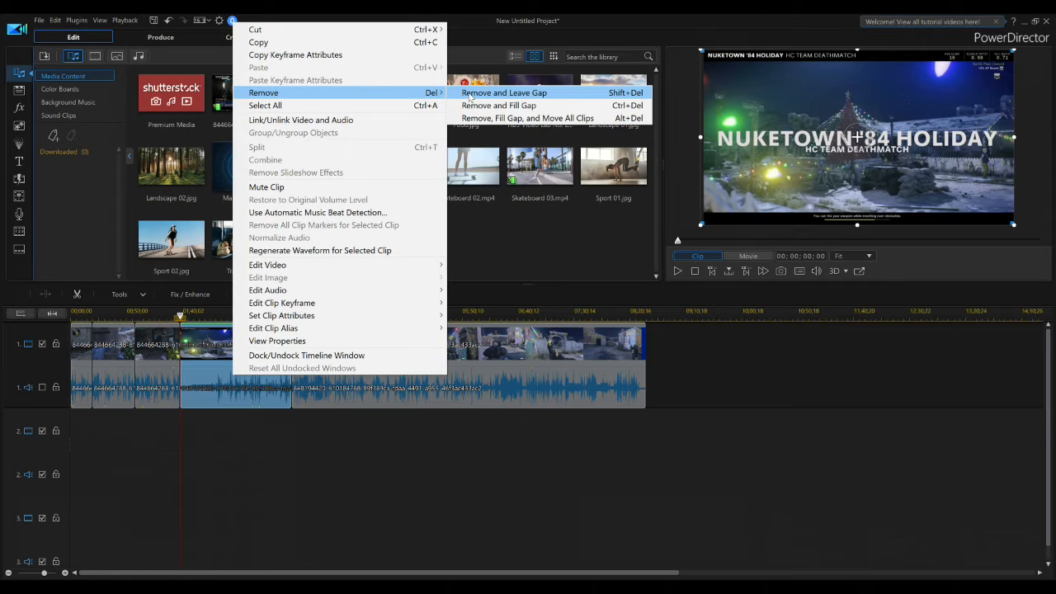
{"action": "left_click", "coordinate": [470, 98]}
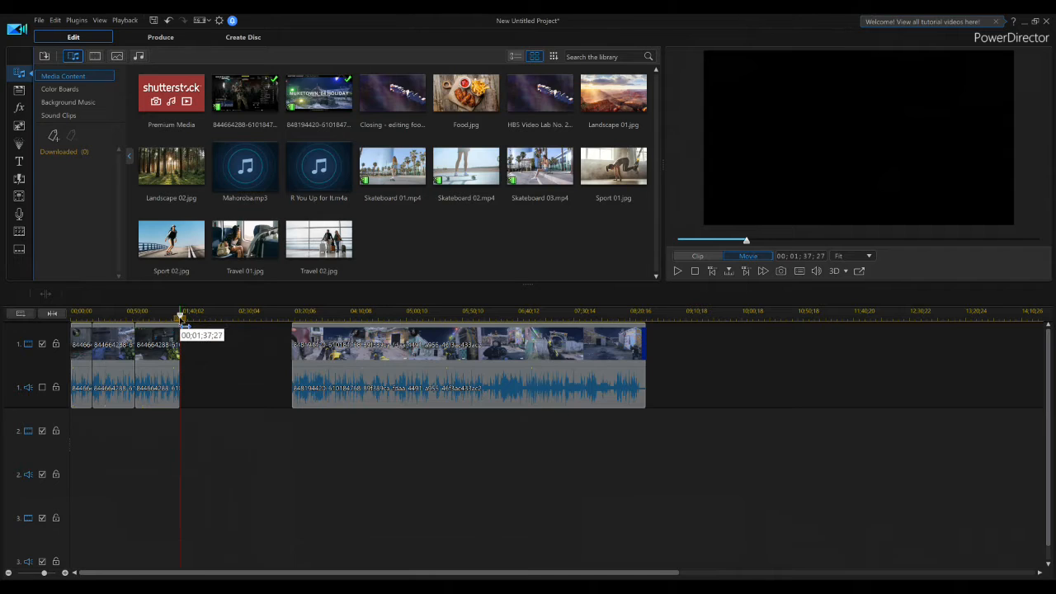
Step: Split the remaining Nuketown '84 Holiday clip at 00;04;42;22 on the timeline
{"action": "left_click_drag", "start_coordinate": [182, 322], "coordinate": [368, 328]}
{"action": "left_click_drag", "start_coordinate": [368, 317], "coordinate": [386, 319]}
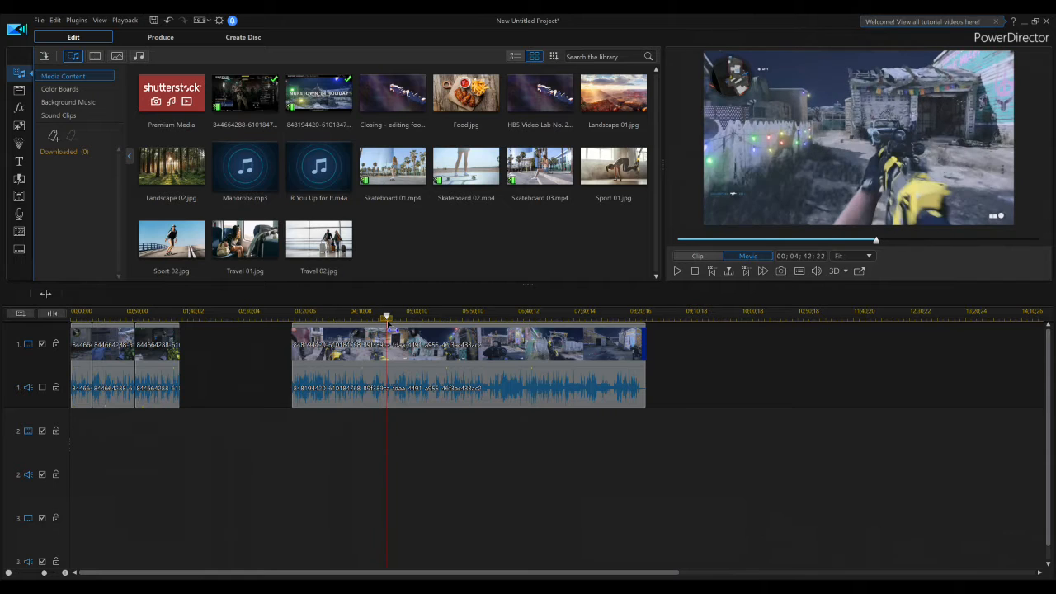
{"action": "left_click", "coordinate": [396, 385]}
{"action": "right_click", "coordinate": [396, 385]}
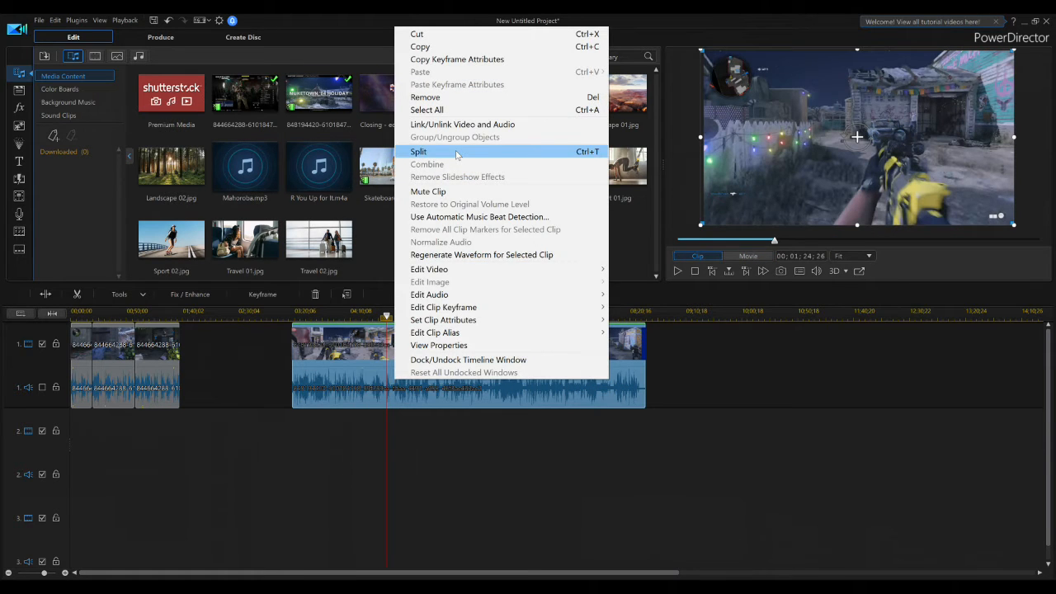
{"action": "left_click", "coordinate": [456, 155]}
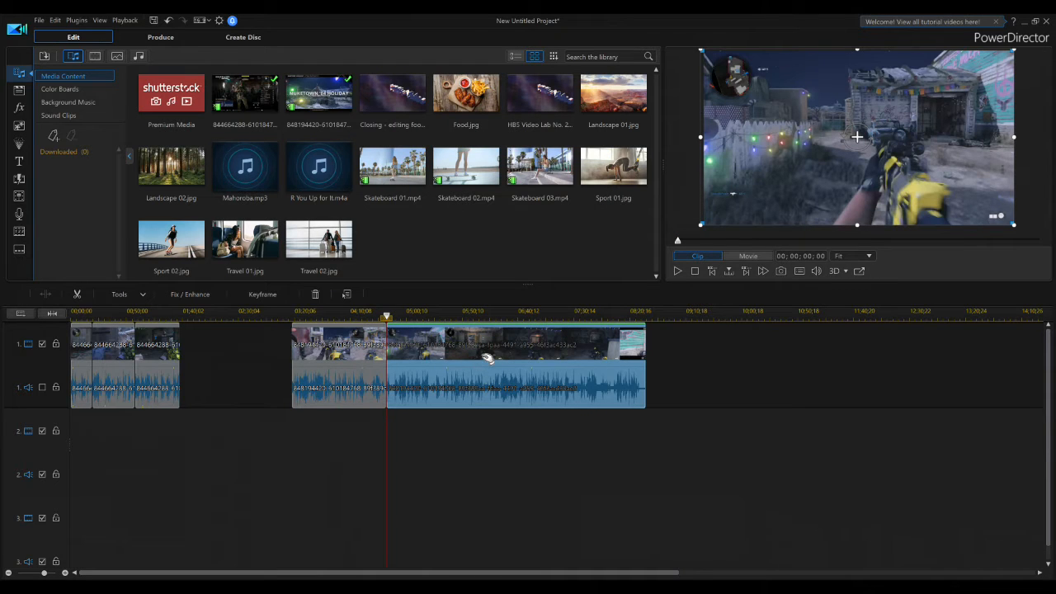
Step: Delete the Nuketown part after the cut and move the remaining Nuketown segment directly after the third segment on track 1
{"action": "key", "text": "Delete"}
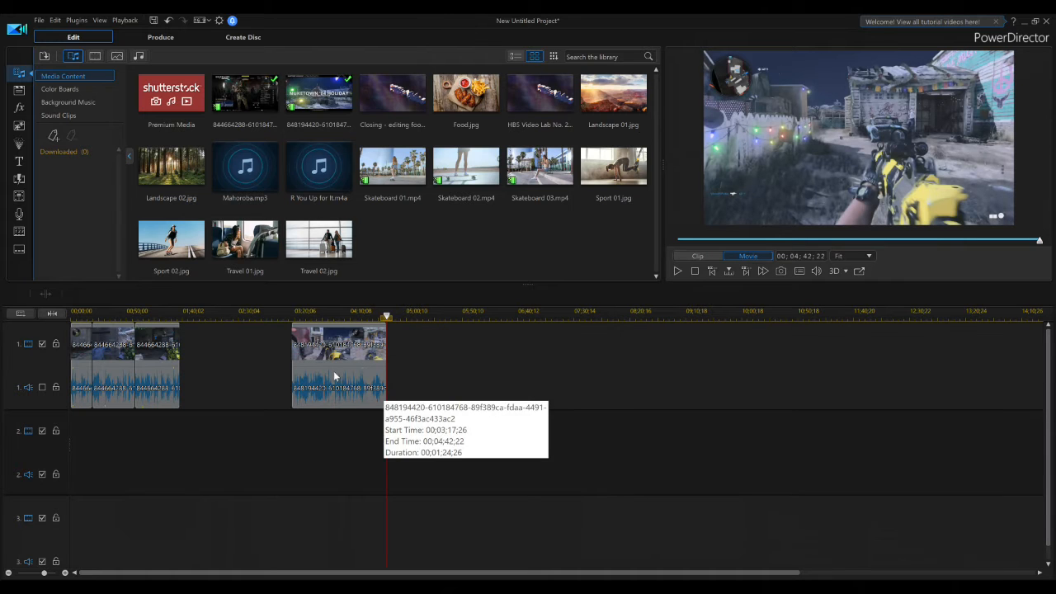
{"action": "left_click_drag", "start_coordinate": [333, 370], "coordinate": [226, 372]}
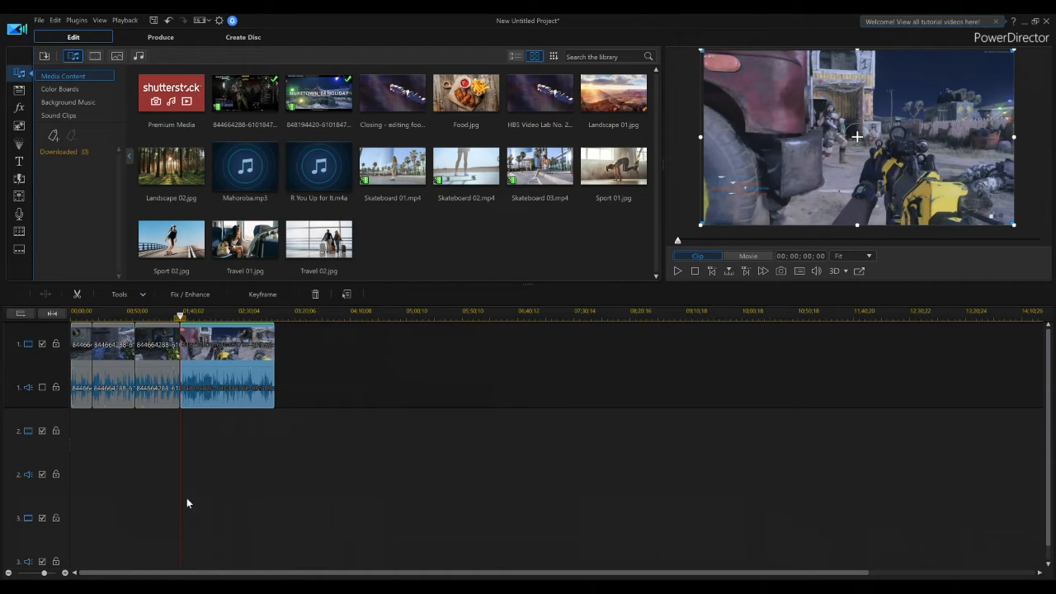
Step: Play the joined timeline from the start past the first cut, and scrub into the Nuketown segment at about 00;01;51;28
{"action": "left_click_drag", "start_coordinate": [179, 314], "coordinate": [68, 324]}
{"action": "left_click", "coordinate": [78, 355]}
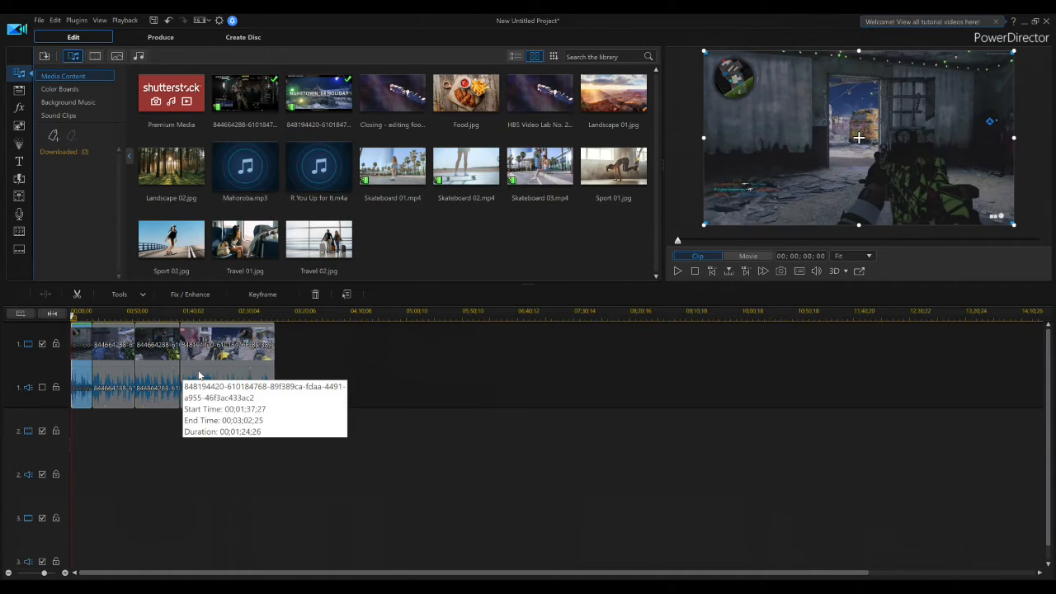
{"action": "left_click", "coordinate": [677, 271]}
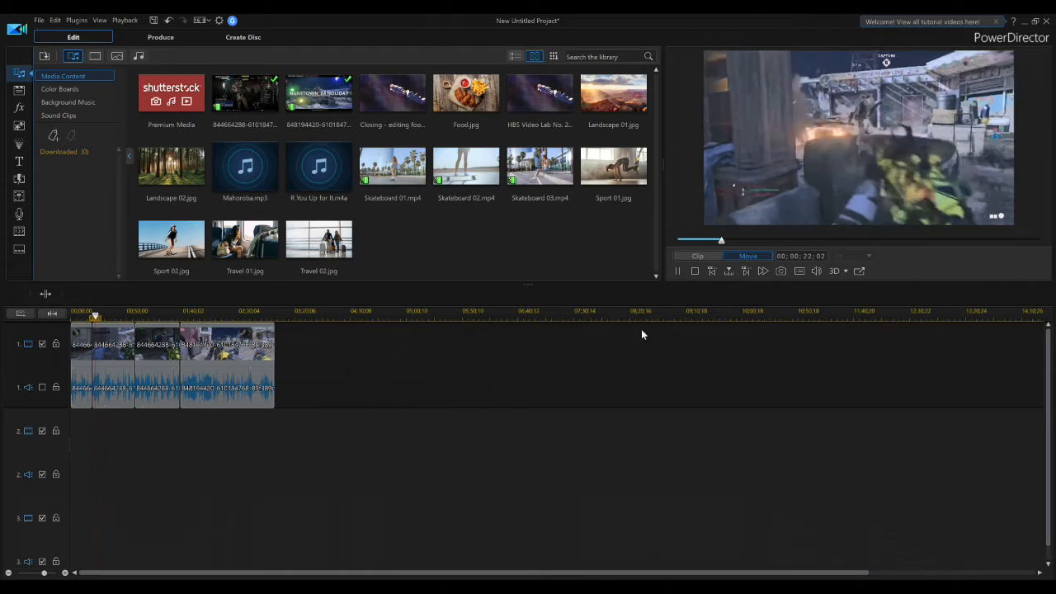
{"action": "left_click", "coordinate": [677, 272]}
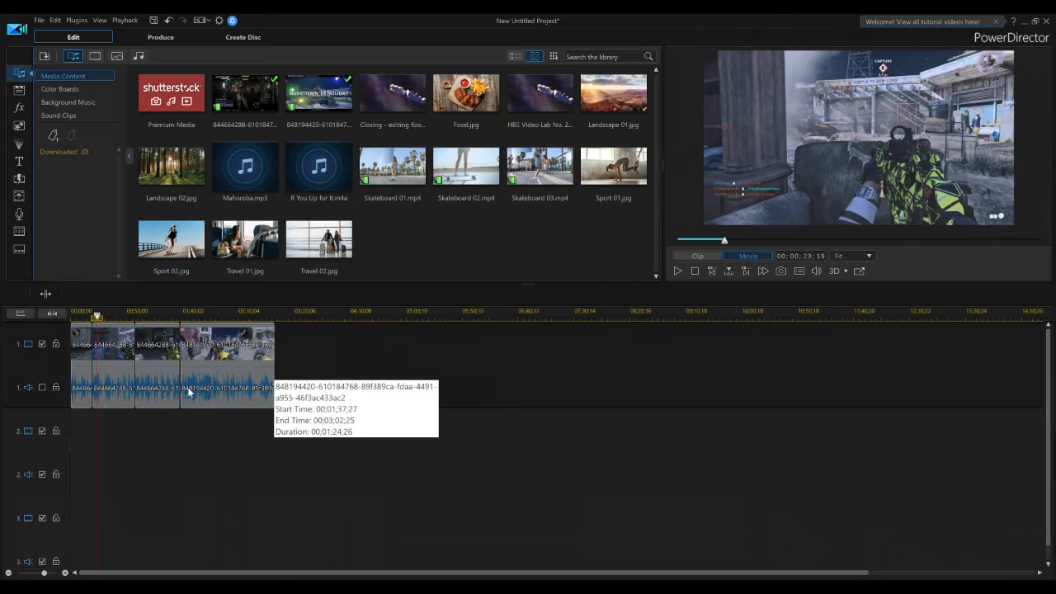
{"action": "left_click", "coordinate": [97, 316]}
{"action": "left_click_drag", "start_coordinate": [98, 317], "coordinate": [197, 322]}
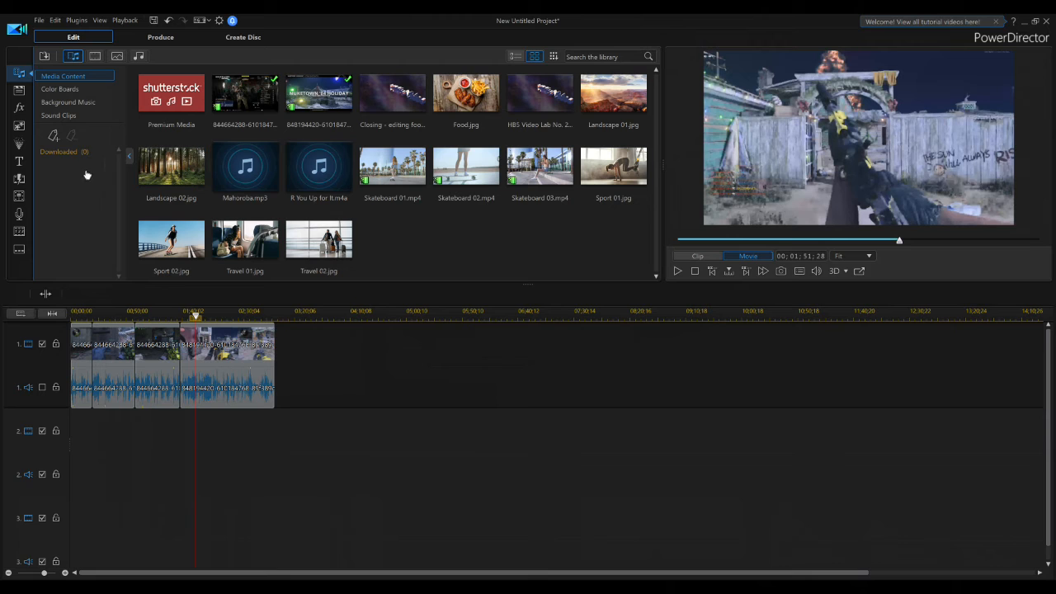
Step: Browse the Alpha and Geometric transitions in the transition library and display the 3D/3D-Like category
{"action": "left_click", "coordinate": [18, 179]}
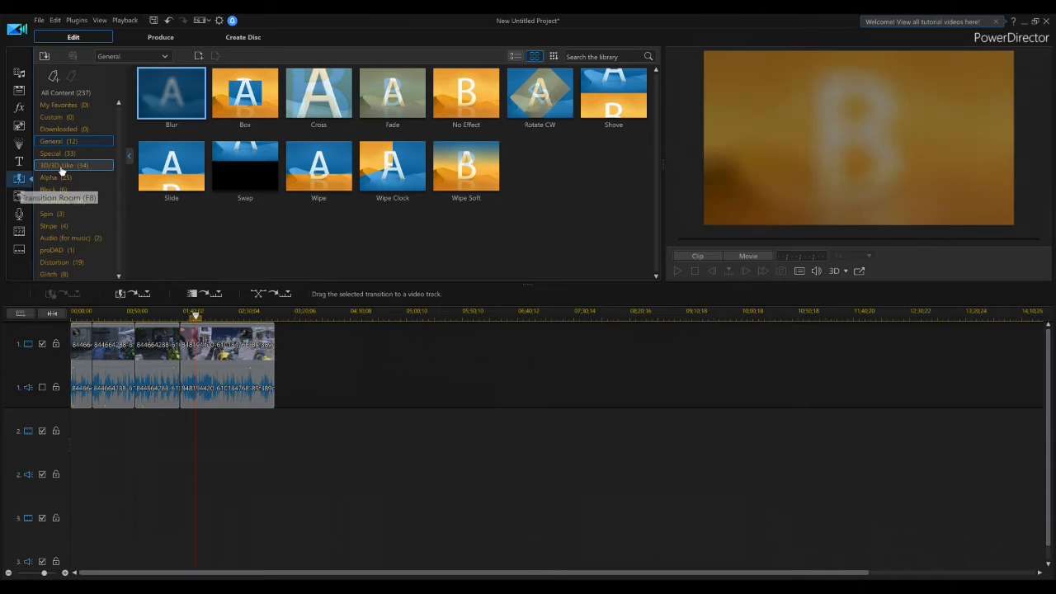
{"action": "left_click", "coordinate": [61, 167]}
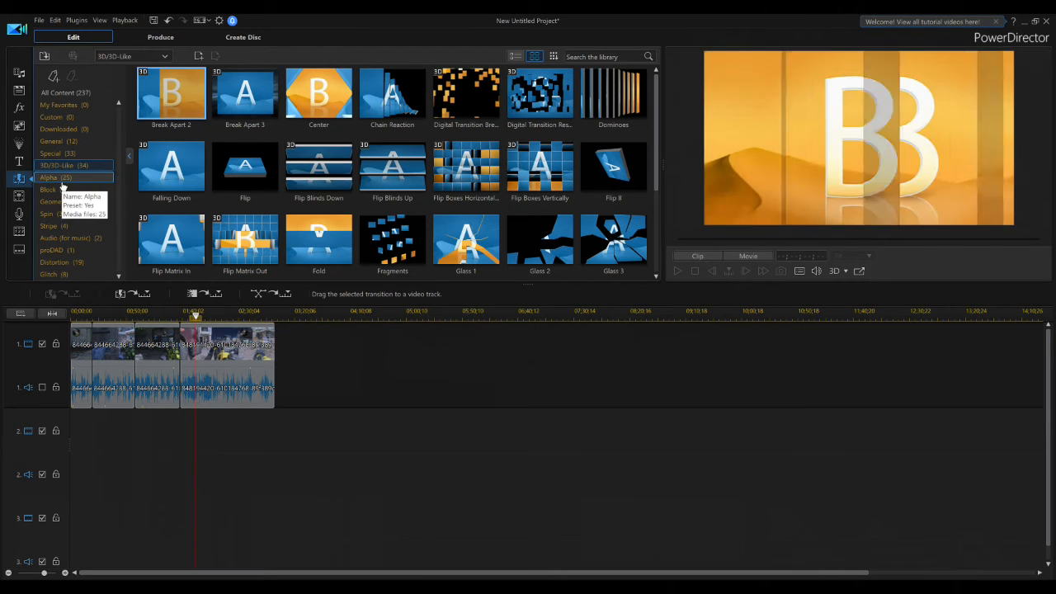
{"action": "left_click", "coordinate": [61, 180]}
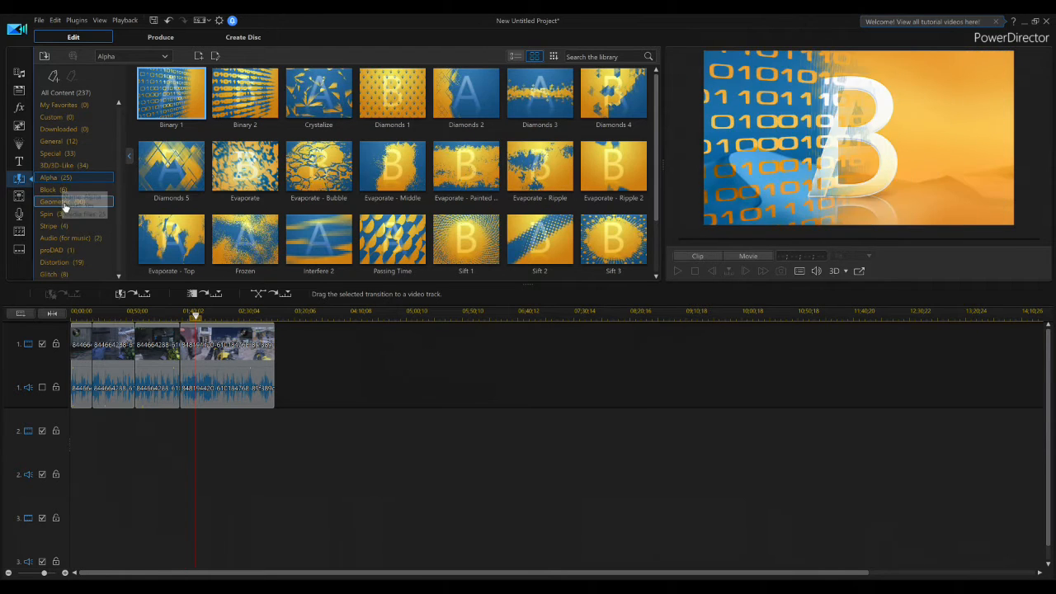
{"action": "left_click", "coordinate": [65, 203]}
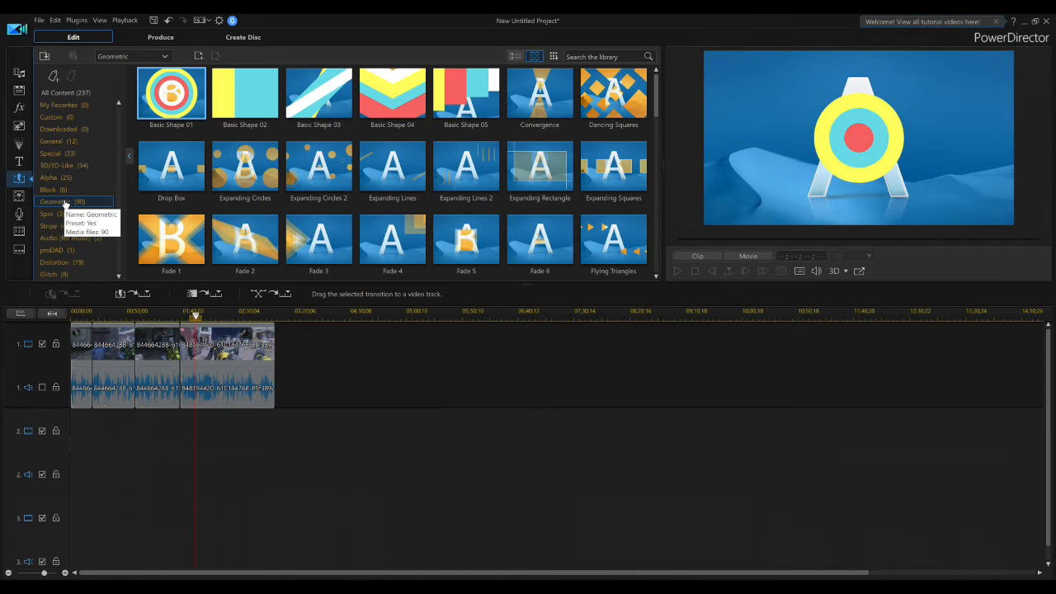
{"action": "left_click", "coordinate": [79, 166]}
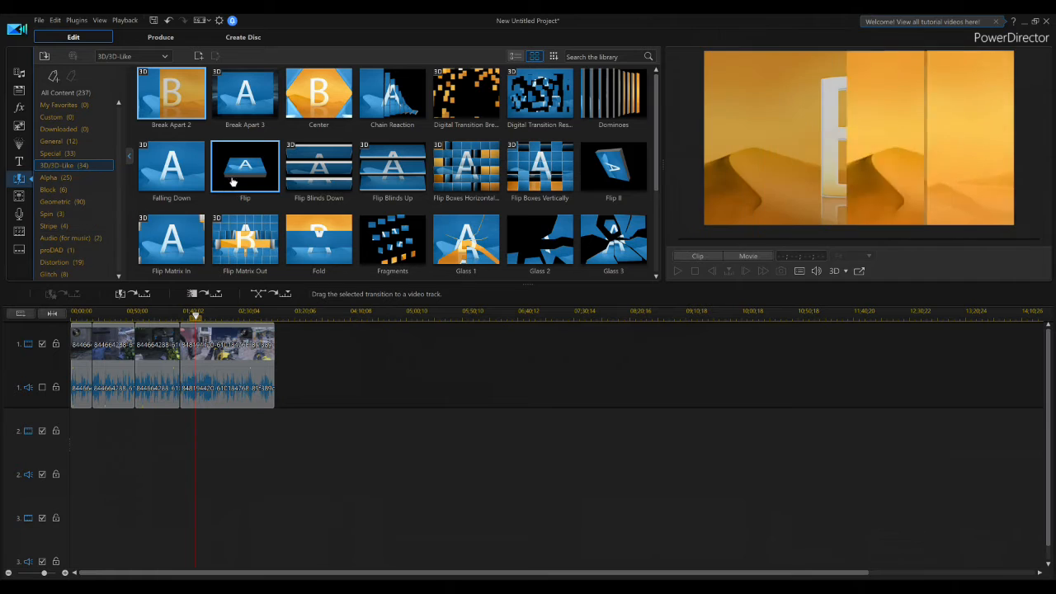
{"action": "left_click_drag", "start_coordinate": [255, 177], "coordinate": [125, 334]}
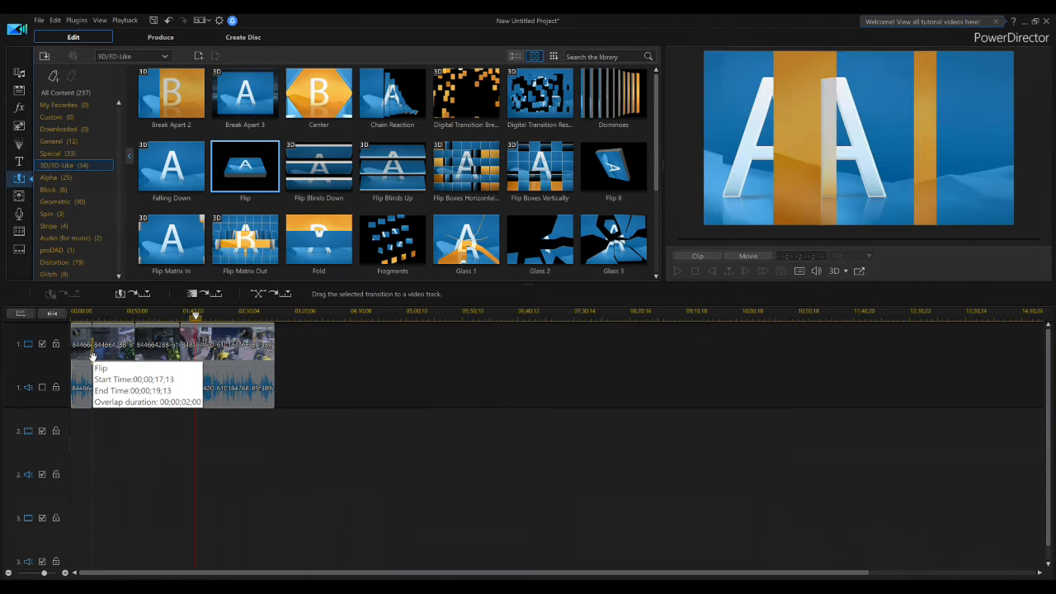
{"action": "left_click_drag", "start_coordinate": [92, 354], "coordinate": [243, 173]}
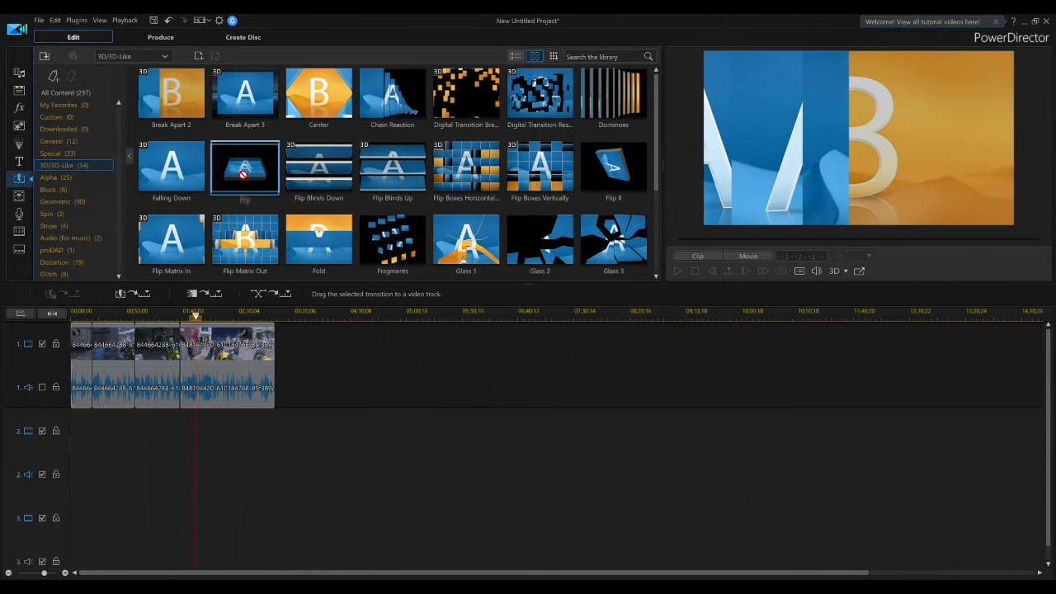
{"action": "left_click_drag", "start_coordinate": [216, 249], "coordinate": [180, 333]}
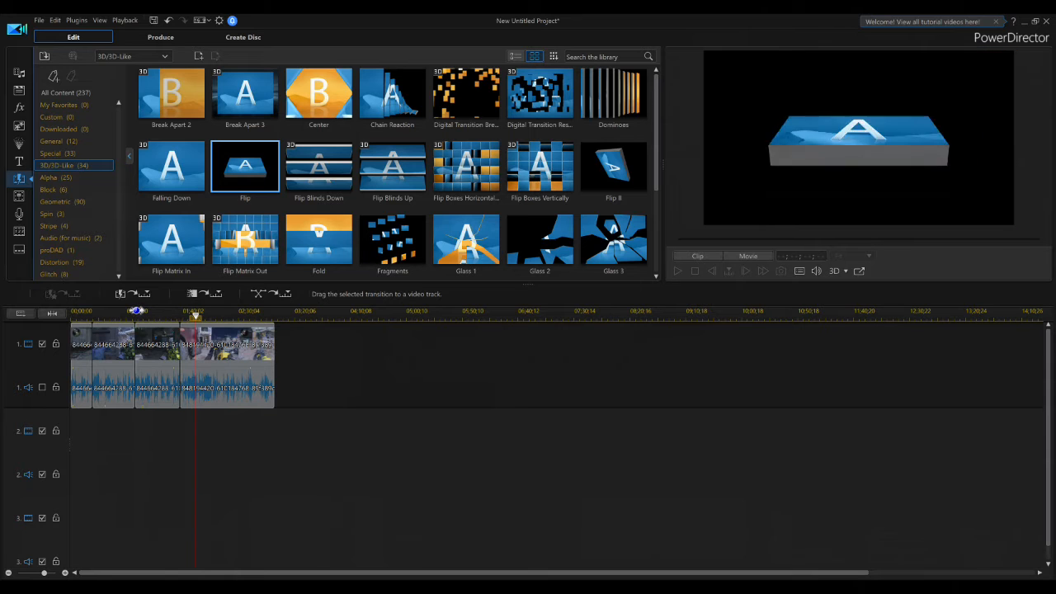
Step: Enlarge the timeline scale and add the Flip transition between the first and second segments on track 1
{"action": "left_click_drag", "start_coordinate": [138, 310], "coordinate": [294, 312]}
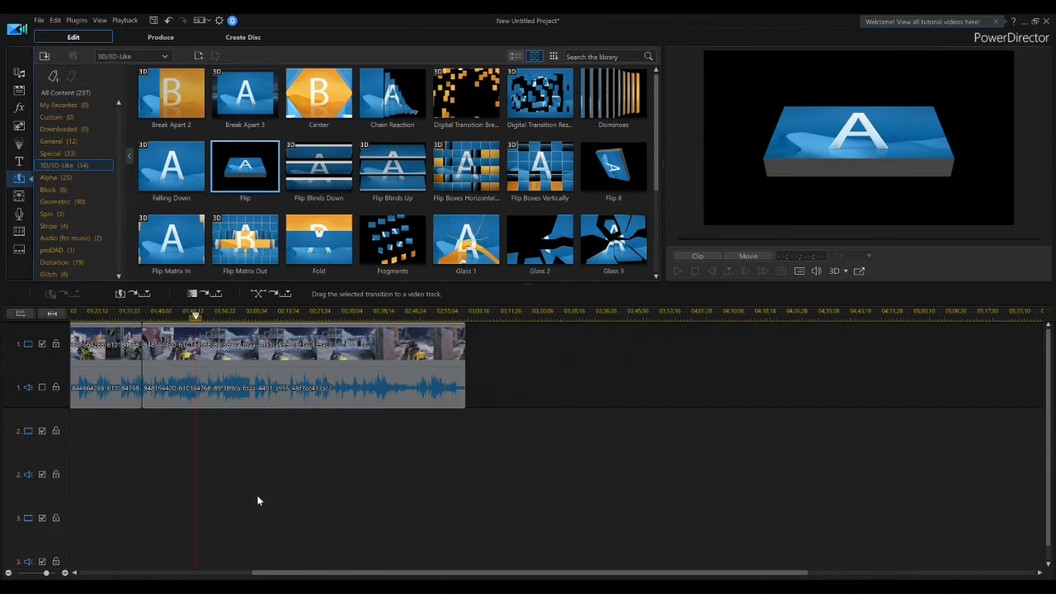
{"action": "left_click_drag", "start_coordinate": [254, 575], "coordinate": [79, 575]}
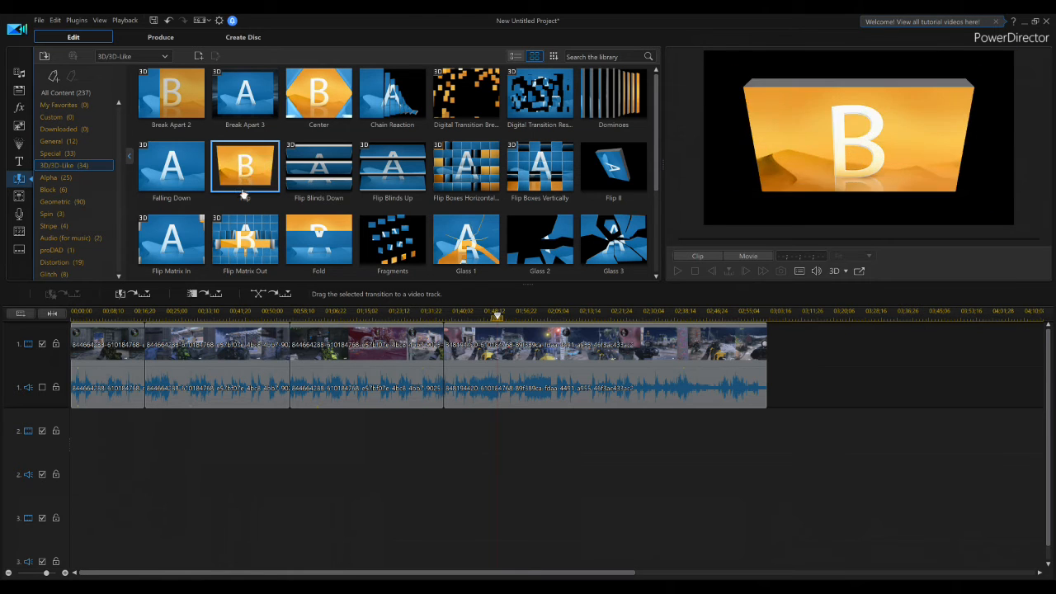
{"action": "left_click_drag", "start_coordinate": [255, 163], "coordinate": [145, 355]}
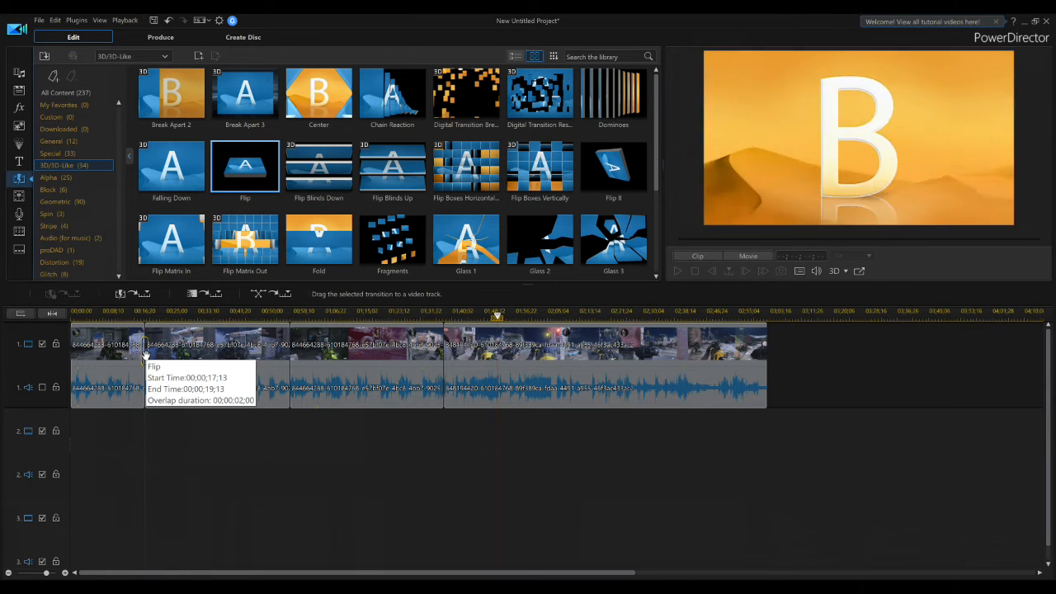
{"action": "left_click_drag", "start_coordinate": [145, 356], "coordinate": [145, 357]}
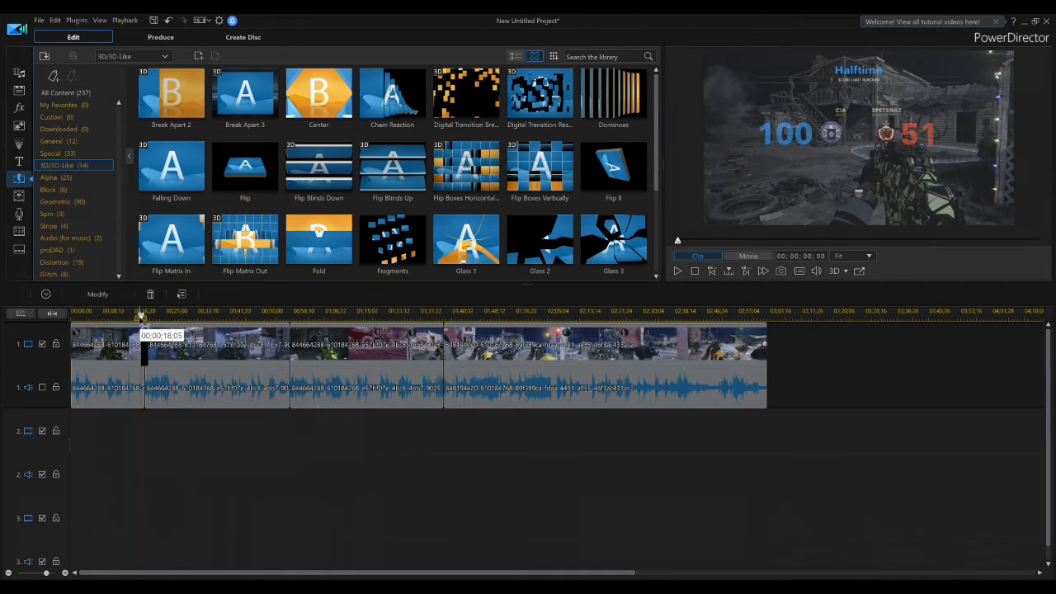
Step: Play back the Flip transition from just before the first cut, at about 00;00;17;07
{"action": "left_click_drag", "start_coordinate": [141, 318], "coordinate": [136, 318]}
{"action": "left_click", "coordinate": [132, 339]}
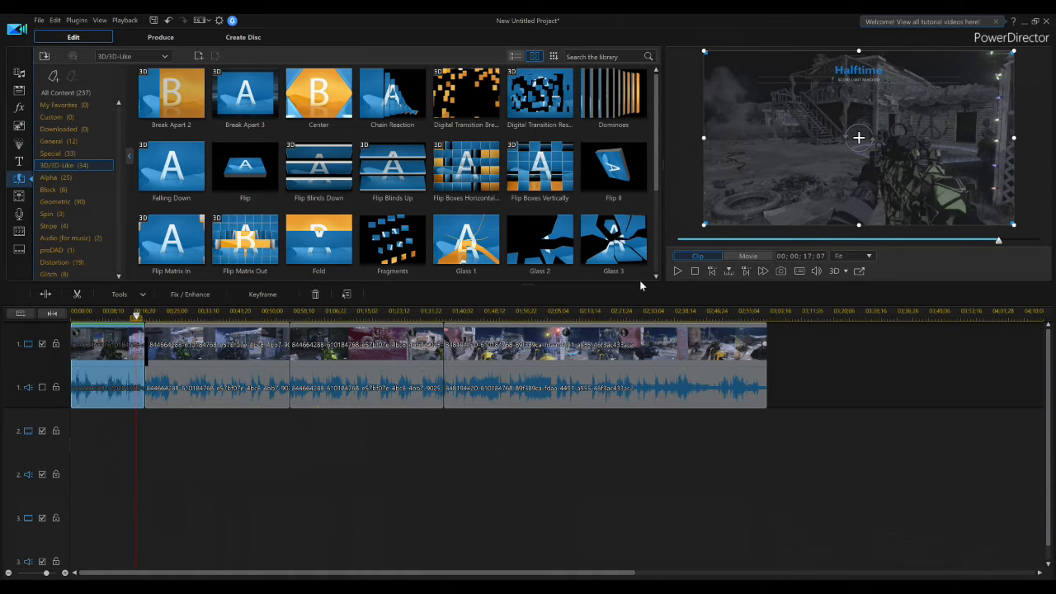
{"action": "left_click", "coordinate": [679, 272]}
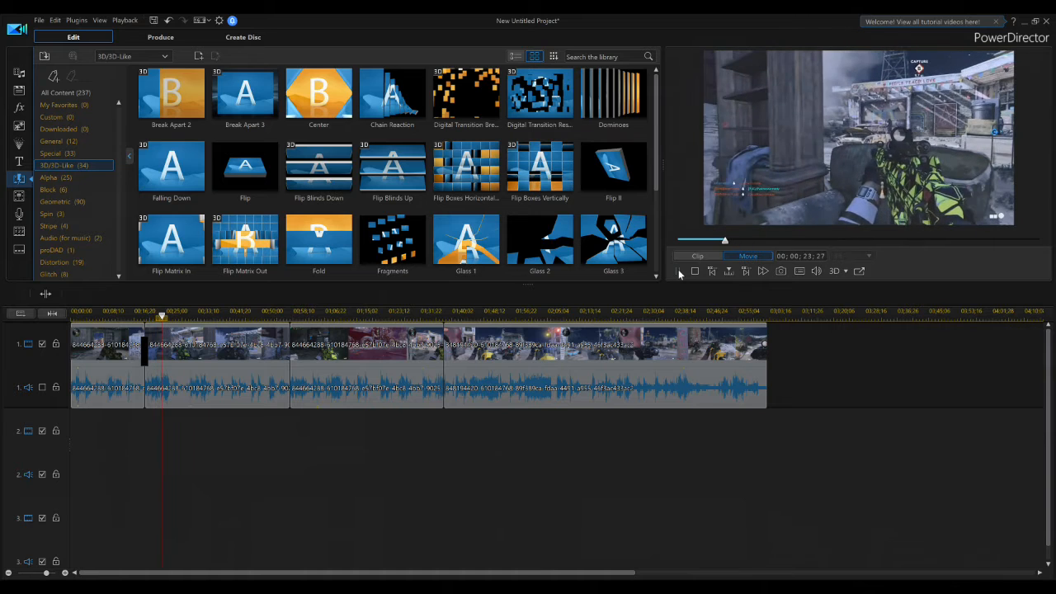
{"action": "left_click", "coordinate": [679, 272]}
Step: Add the Flip Matrix Out transition between the second and third segments on track 1 and play it back
{"action": "left_click_drag", "start_coordinate": [259, 264], "coordinate": [291, 359]}
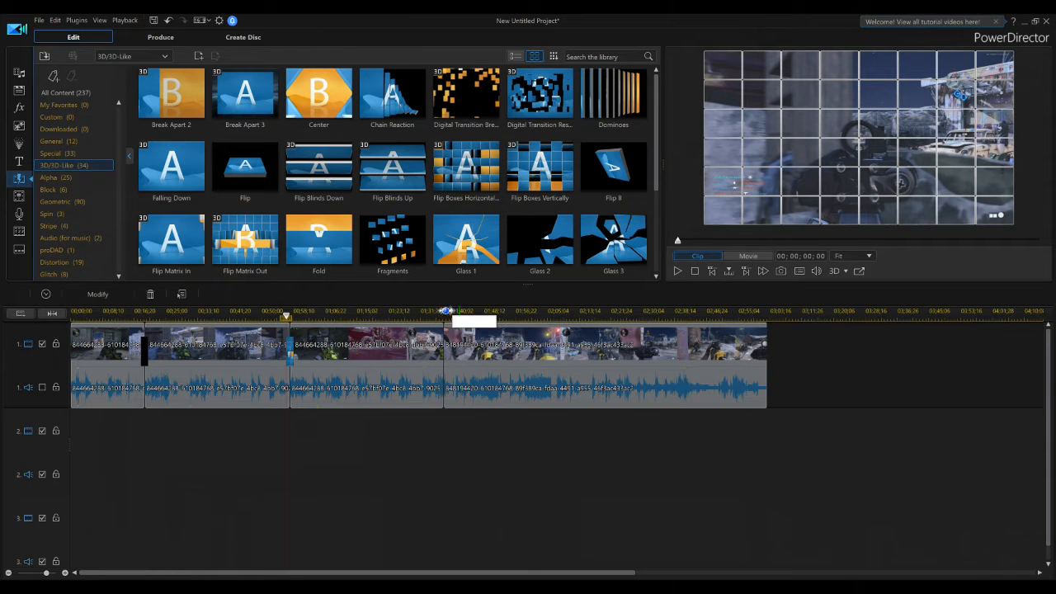
{"action": "left_click", "coordinate": [277, 315]}
{"action": "left_click", "coordinate": [273, 363]}
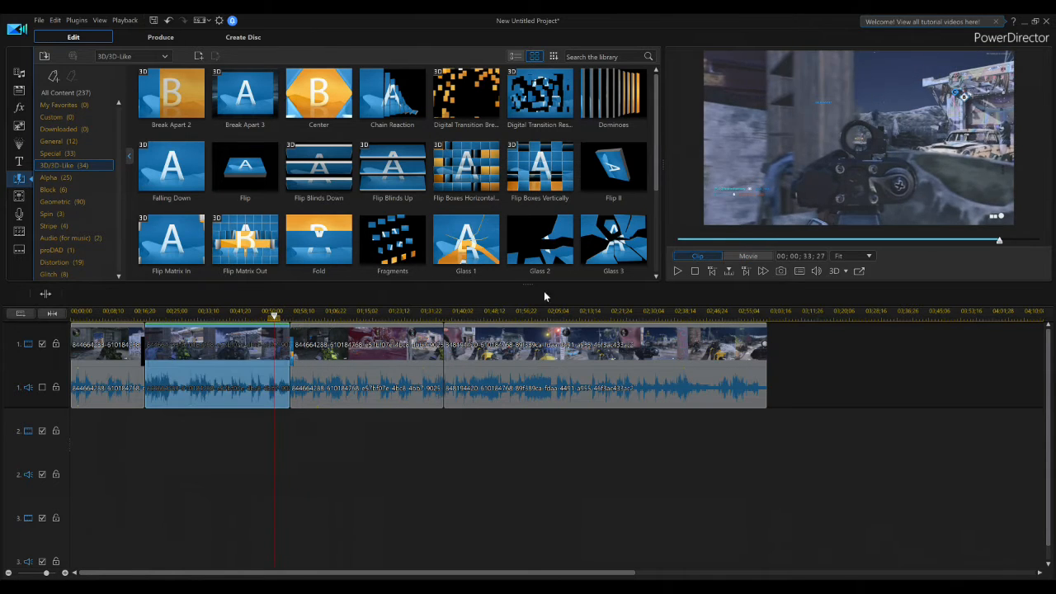
{"action": "left_click", "coordinate": [679, 272]}
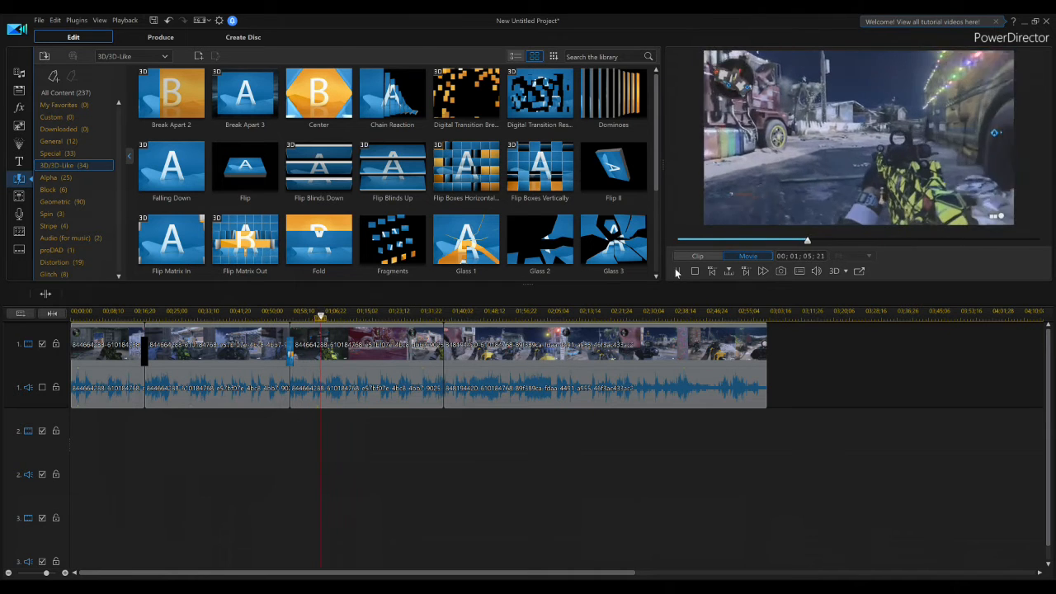
Step: Examine the duration and behavior settings of the Flip Matrix Out transition, and close them without changes
{"action": "left_click", "coordinate": [290, 356]}
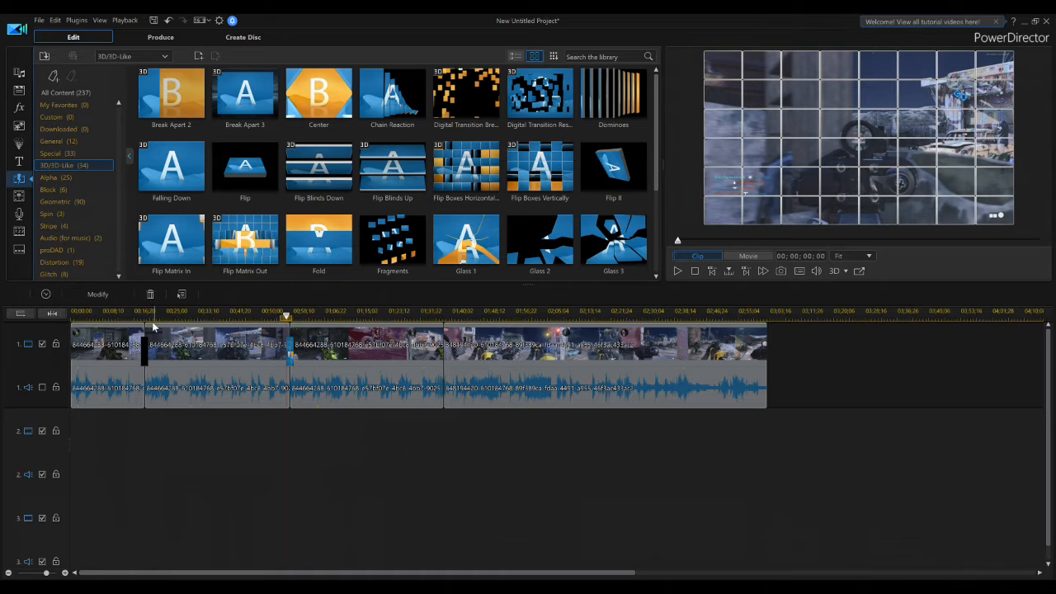
{"action": "left_click", "coordinate": [97, 295]}
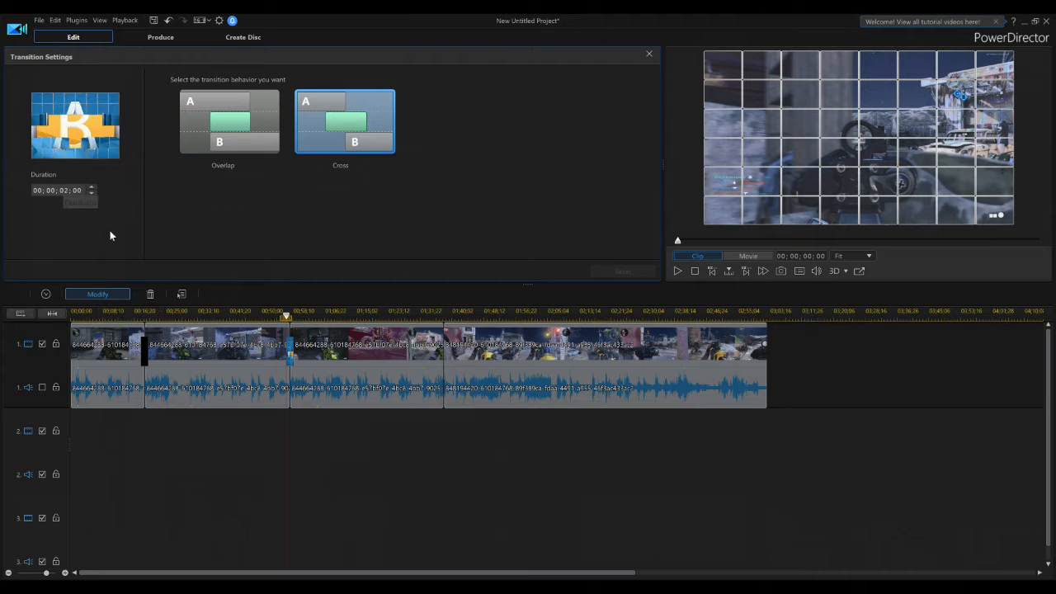
{"action": "left_click", "coordinate": [648, 55]}
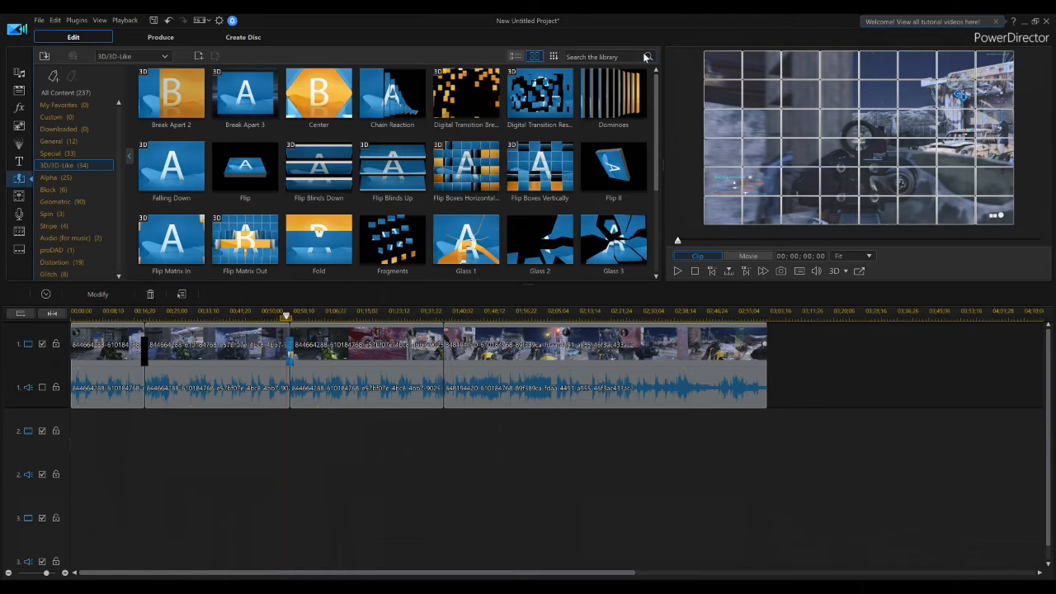
Step: Examine the default transition behavior and duration settings in the Editing preferences, and close the preferences without changes
{"action": "left_click", "coordinate": [220, 21]}
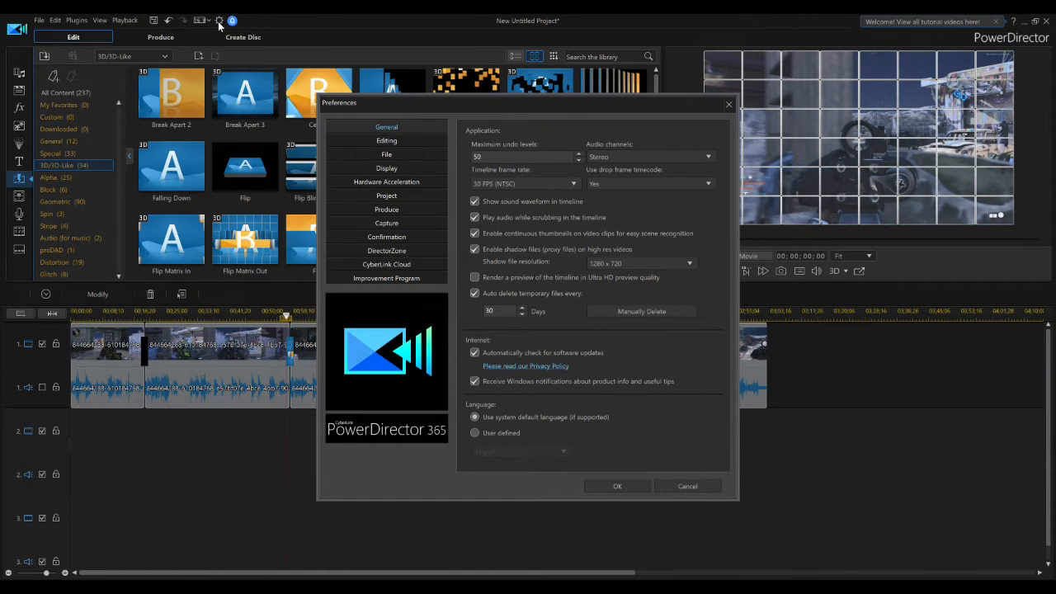
{"action": "left_click", "coordinate": [388, 141]}
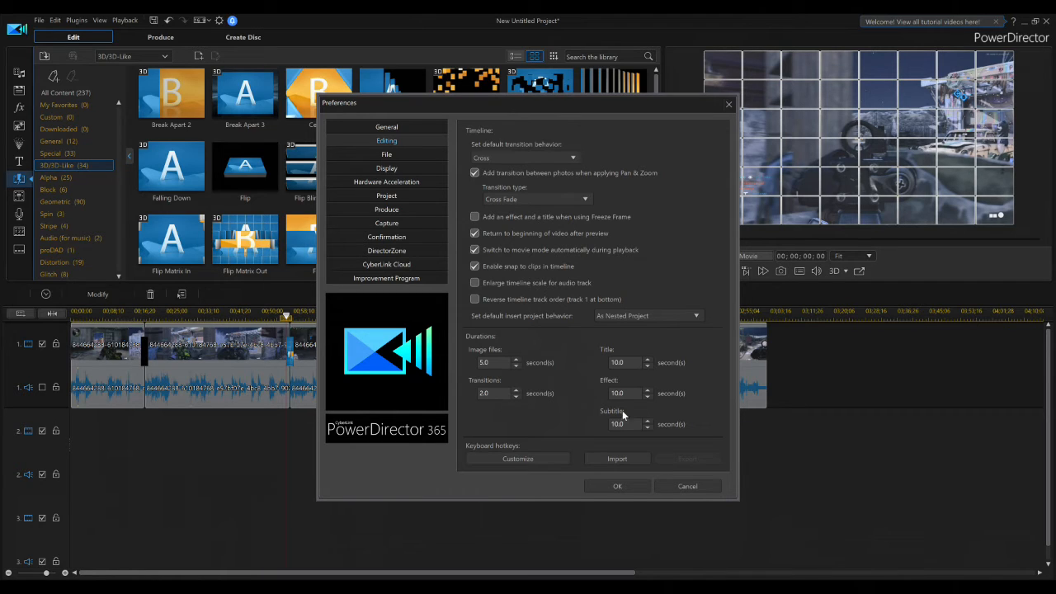
{"action": "left_click", "coordinate": [692, 487]}
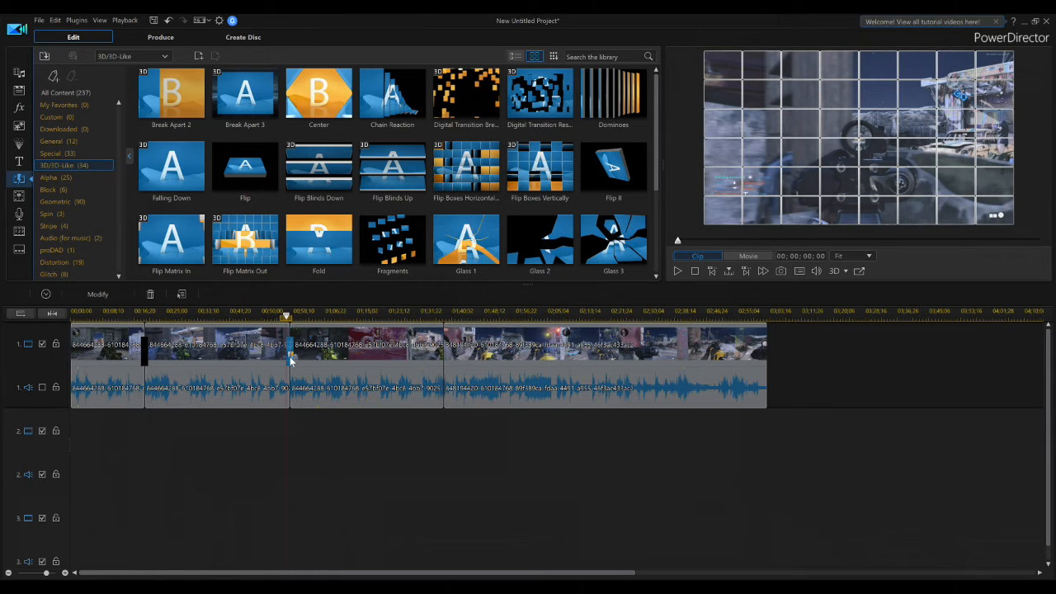
Step: Remove the Flip Matrix Out and Flip transitions from the cuts on track 1
{"action": "left_click", "coordinate": [150, 296]}
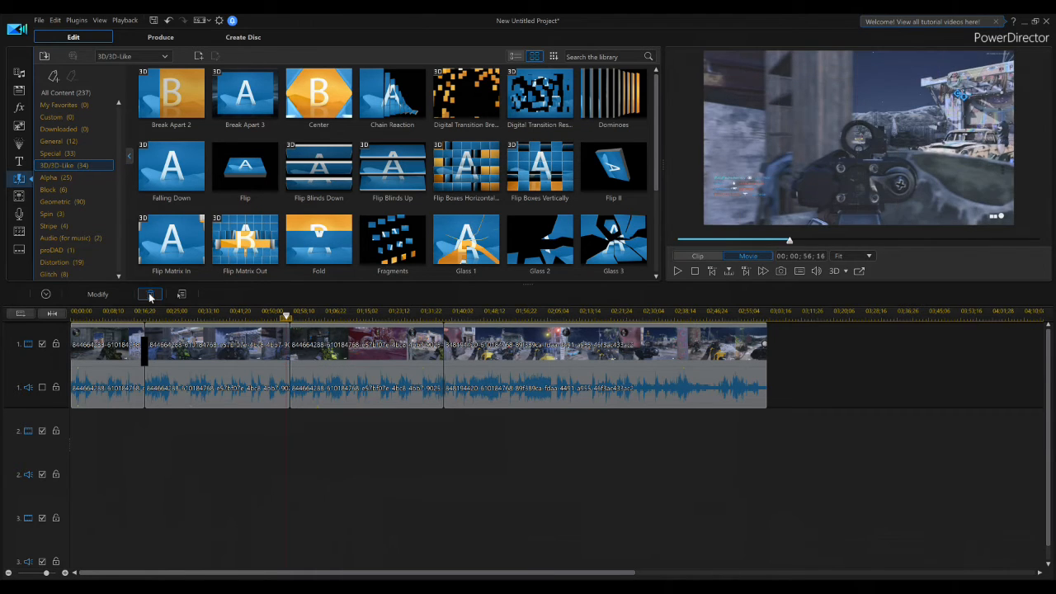
{"action": "left_click", "coordinate": [144, 353]}
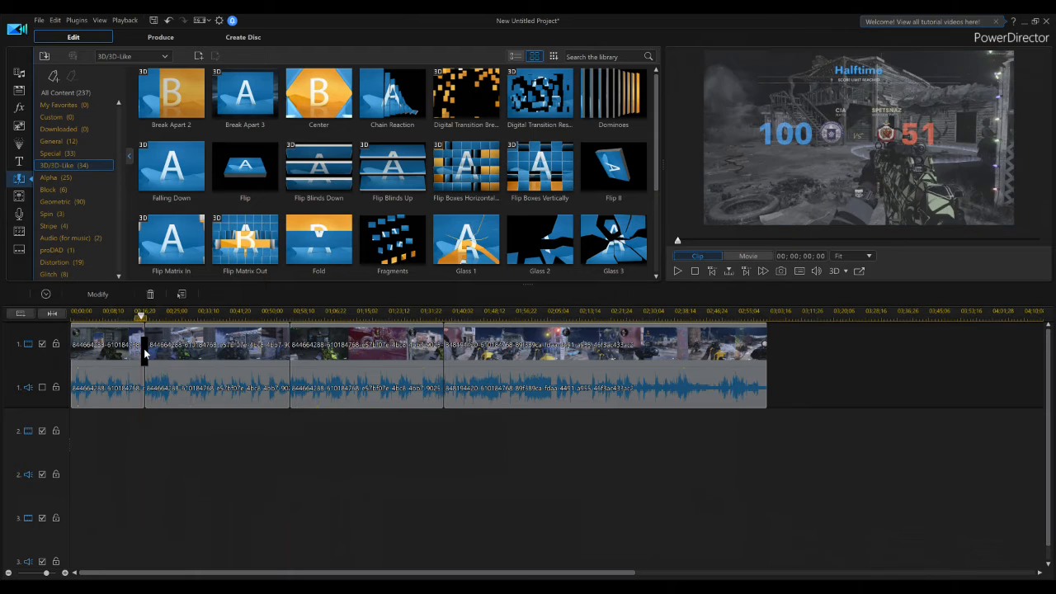
{"action": "left_click", "coordinate": [172, 413]}
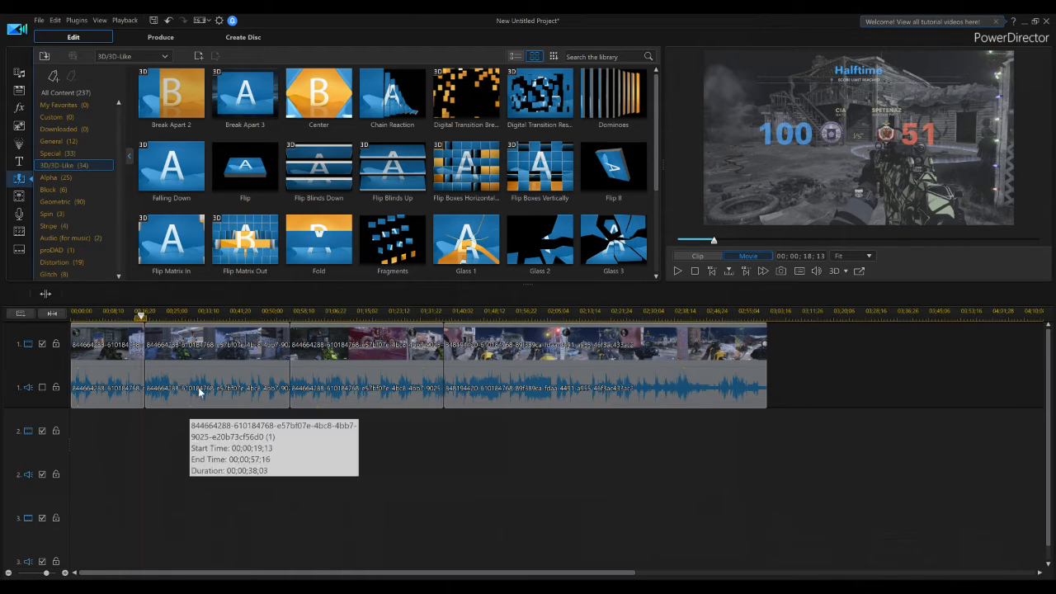
Step: Overlap the second segment slightly onto the first as a crossfade and play back the join from about 00;00;15;06
{"action": "left_click_drag", "start_coordinate": [208, 368], "coordinate": [208, 366]}
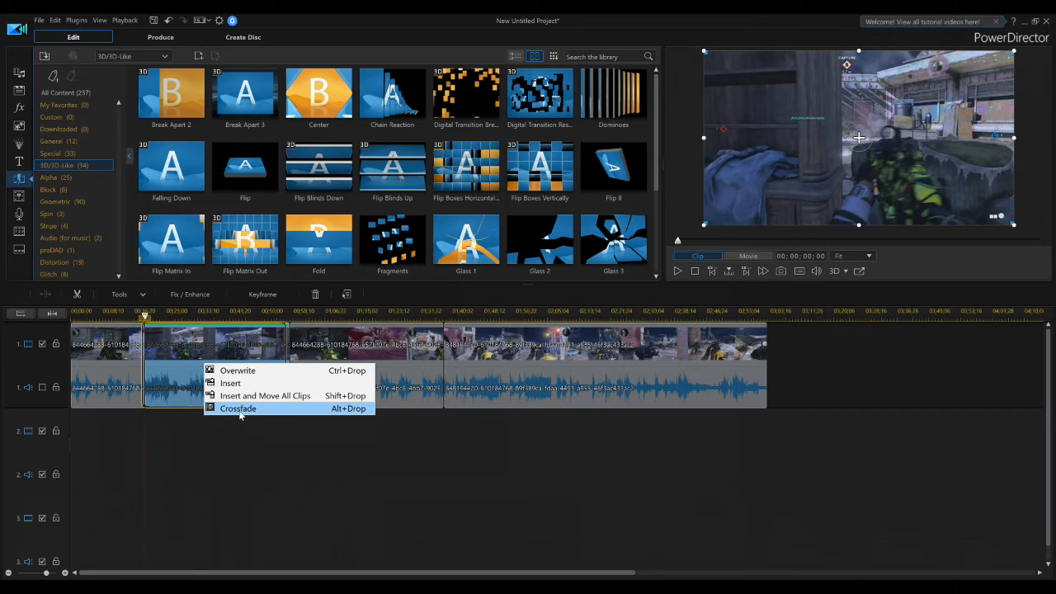
{"action": "left_click", "coordinate": [239, 409]}
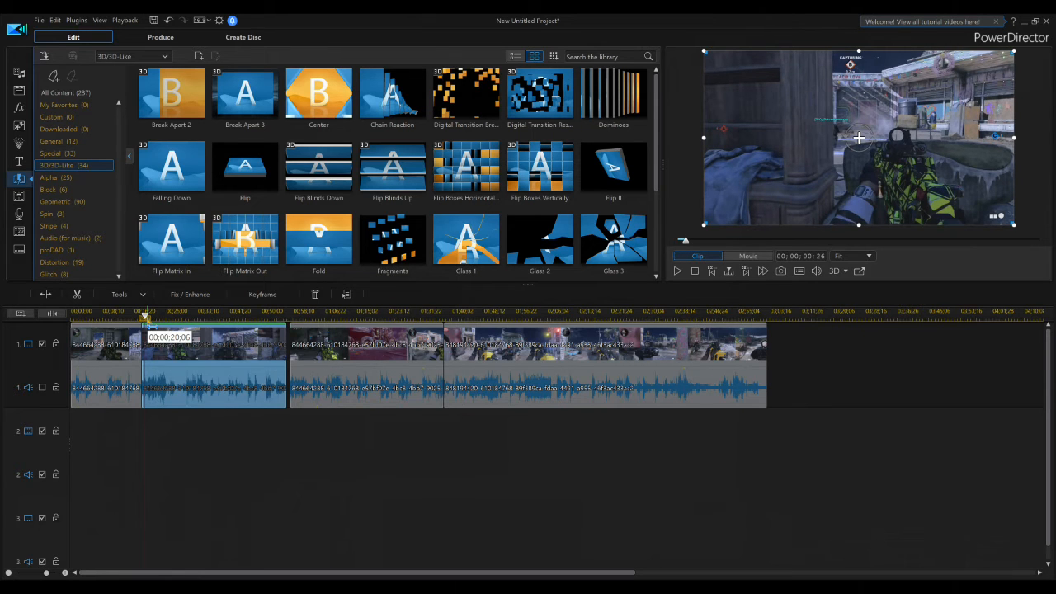
{"action": "left_click_drag", "start_coordinate": [146, 317], "coordinate": [129, 317]}
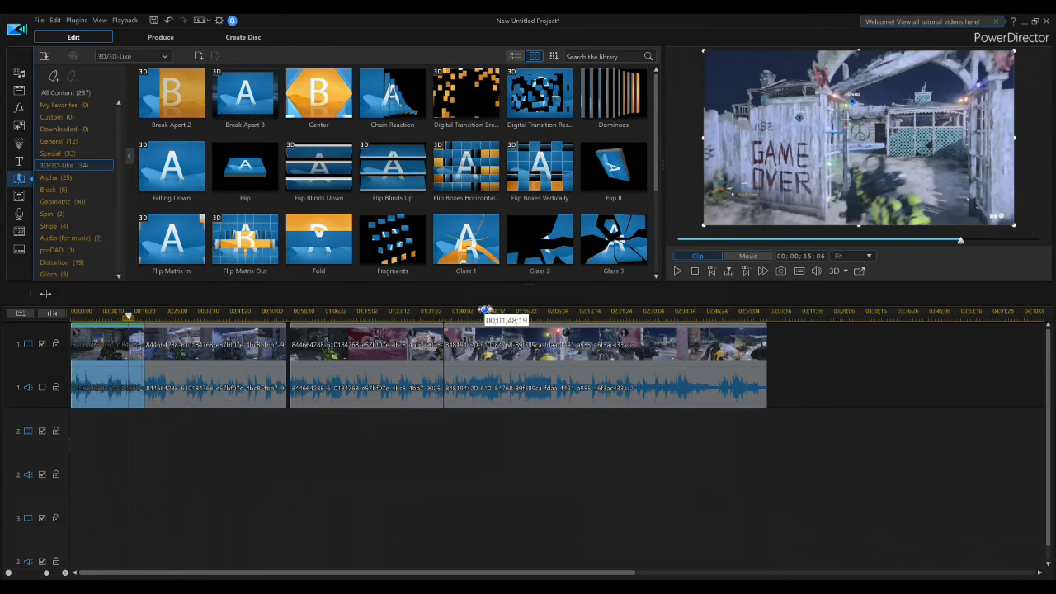
{"action": "left_click", "coordinate": [682, 272]}
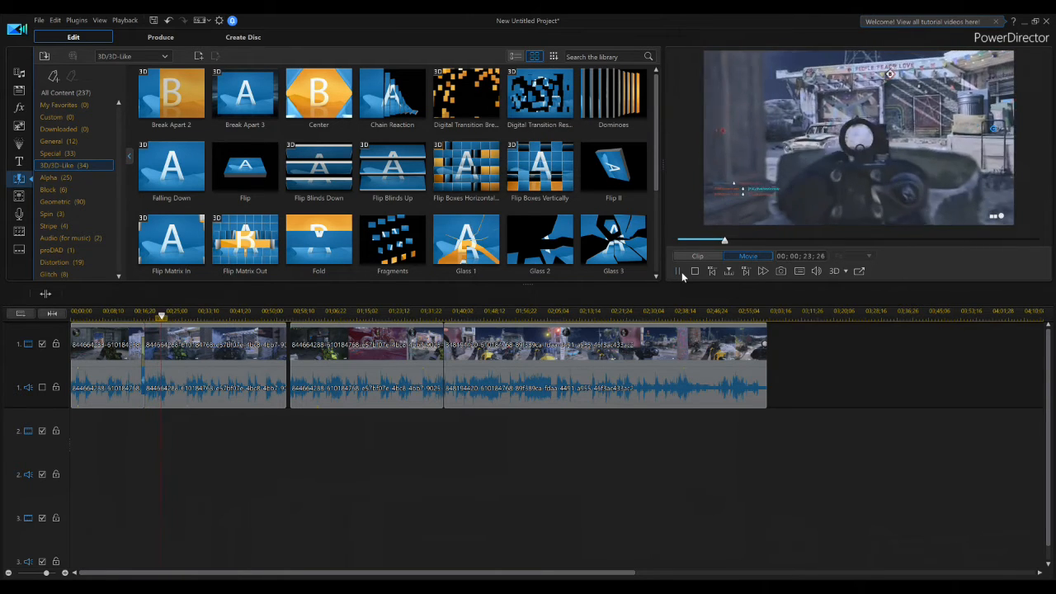
{"action": "left_click", "coordinate": [679, 273]}
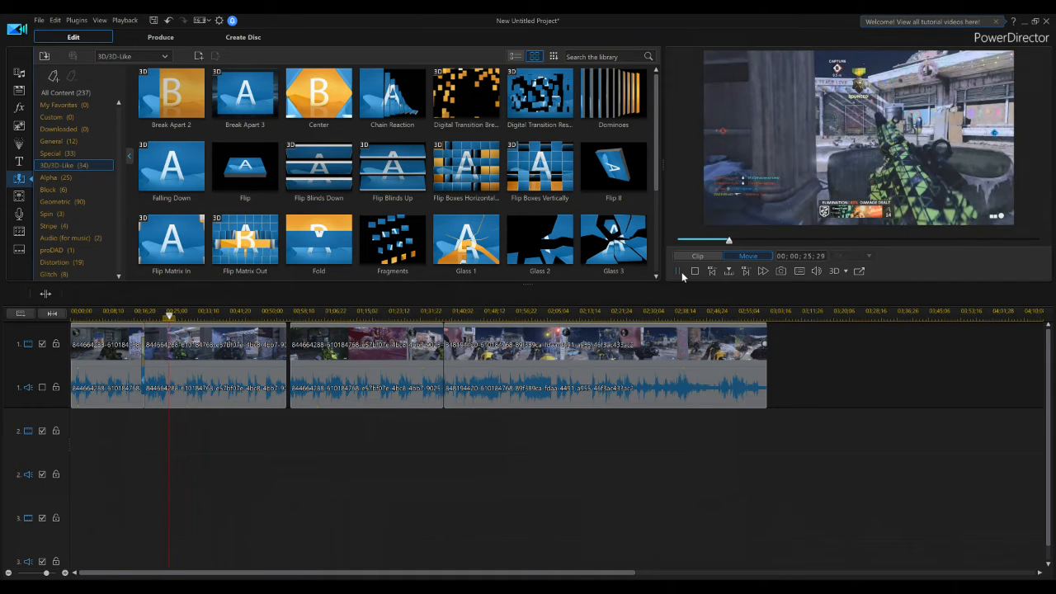
Step: Move the third segment up to the second and overlap them by about 00;00;01;05 as a crossfade
{"action": "left_click", "coordinate": [373, 378]}
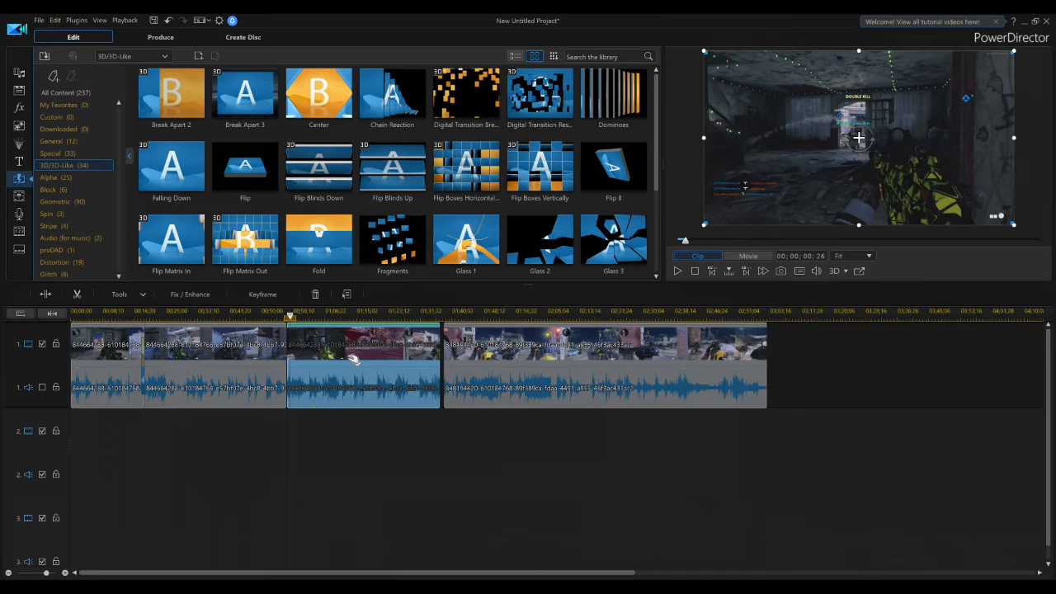
{"action": "left_click_drag", "start_coordinate": [353, 360], "coordinate": [348, 363]}
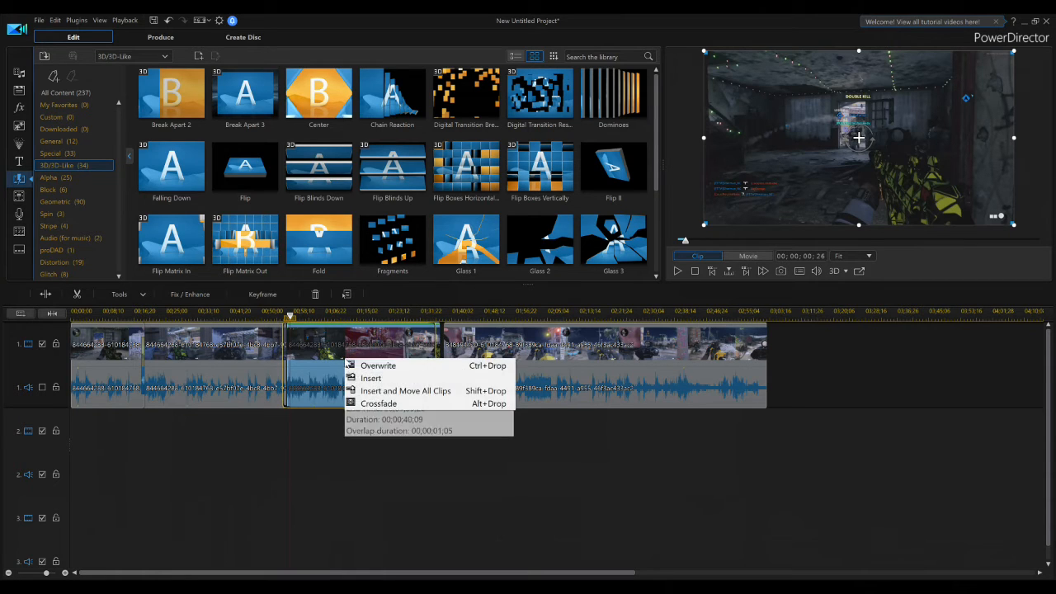
{"action": "left_click", "coordinate": [373, 403]}
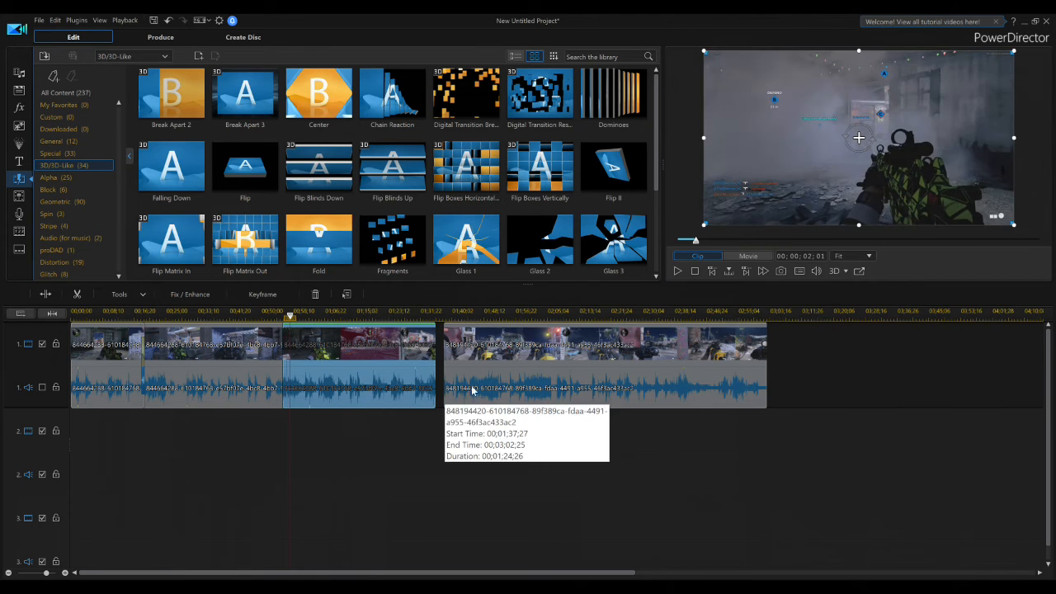
Step: Overlap the second gameplay clip onto the end of the third segment as a crossfade and play back the join
{"action": "mouse_move", "coordinate": [493, 368]}
{"action": "left_mouse_down"}
{"action": "mouse_move", "coordinate": [468, 366]}
{"action": "mouse_move", "coordinate": [480, 364]}
{"action": "left_mouse_up"}
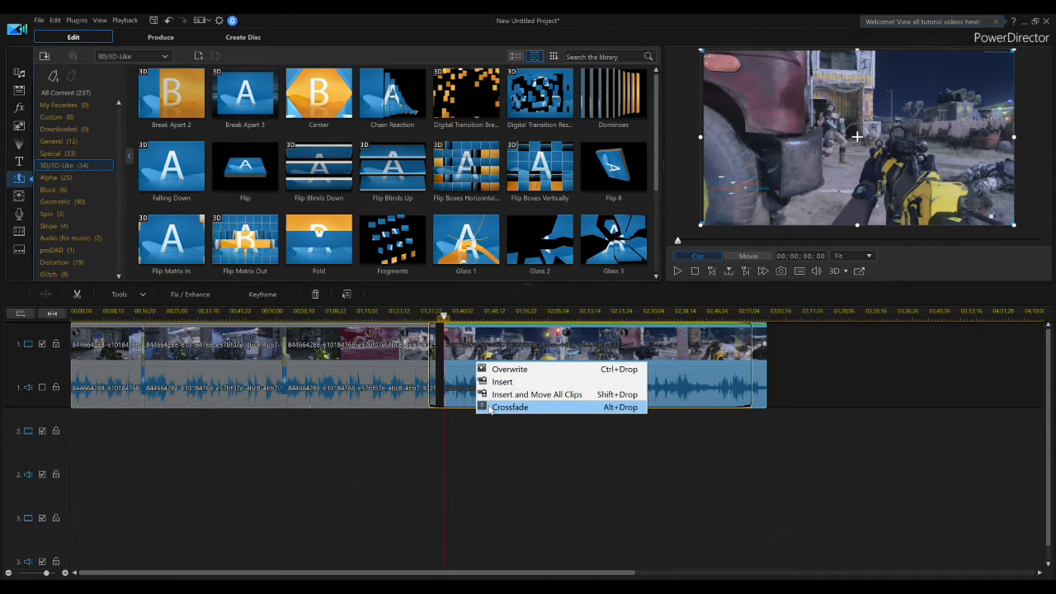
{"action": "left_click", "coordinate": [491, 406]}
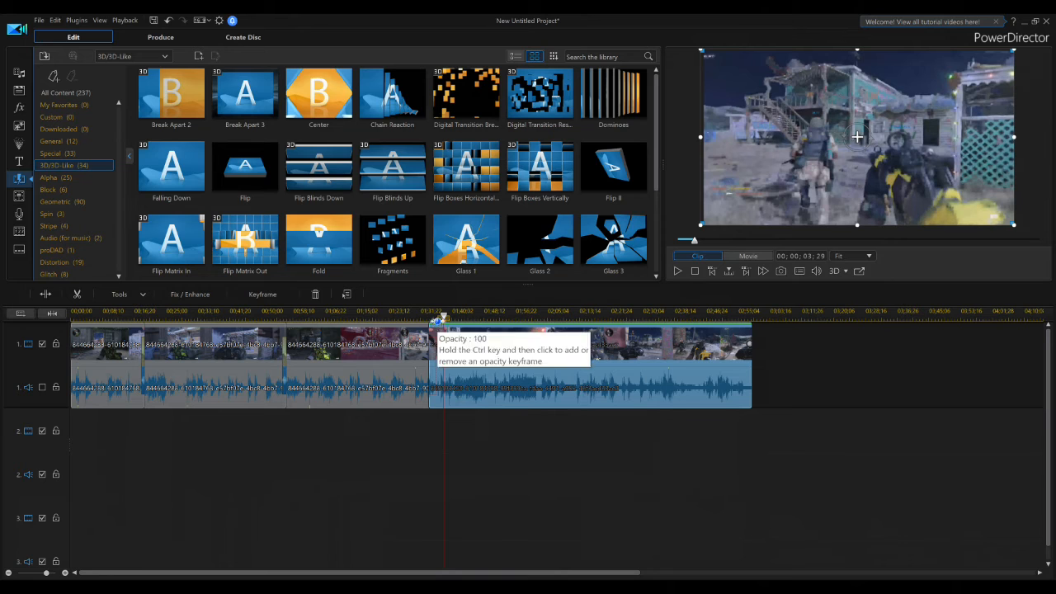
{"action": "left_click_drag", "start_coordinate": [445, 316], "coordinate": [425, 318]}
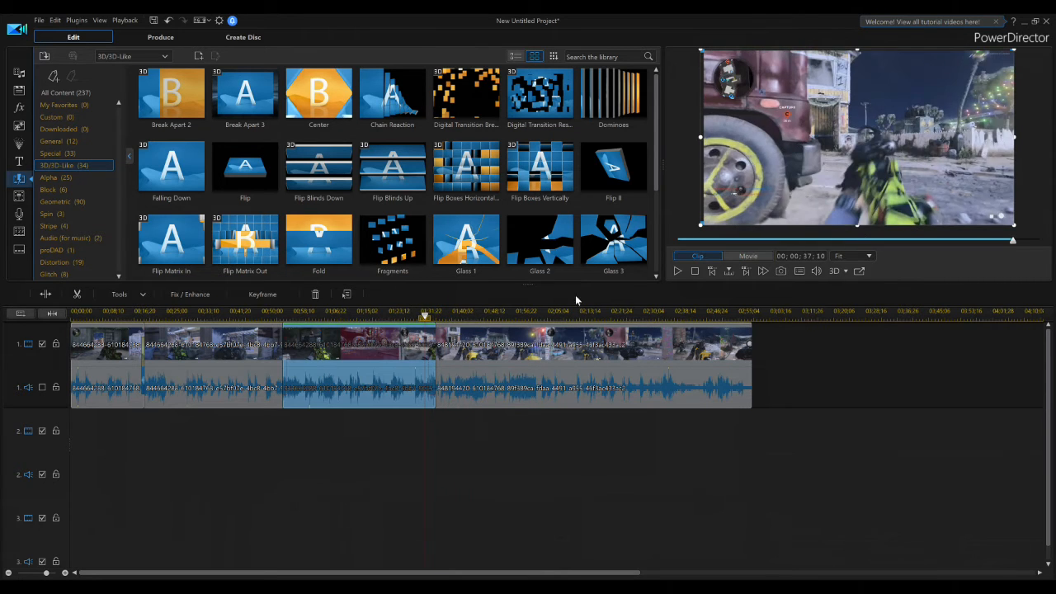
{"action": "left_click", "coordinate": [678, 271]}
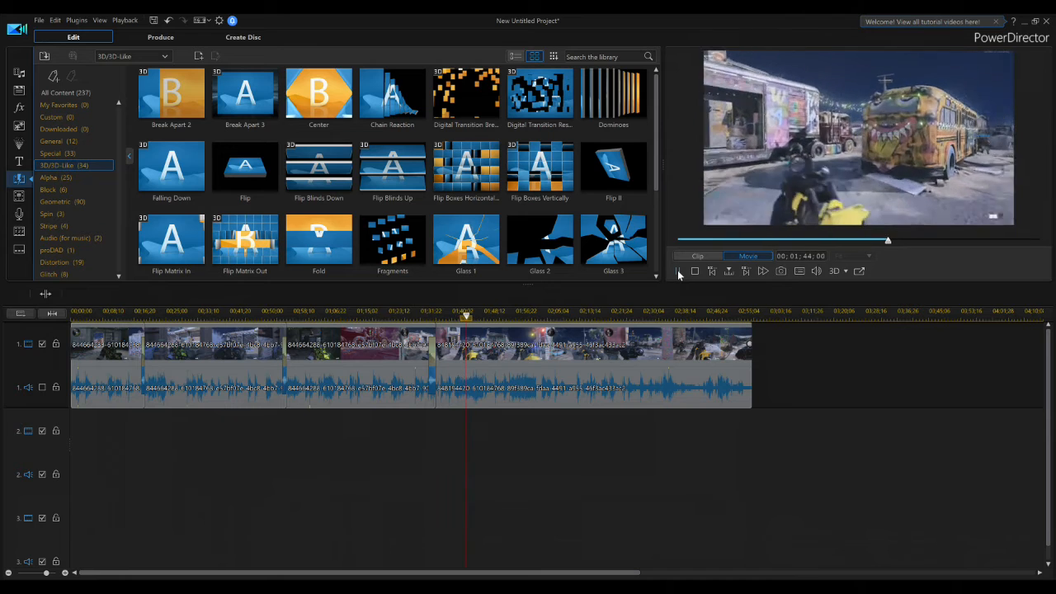
{"action": "left_click", "coordinate": [677, 271]}
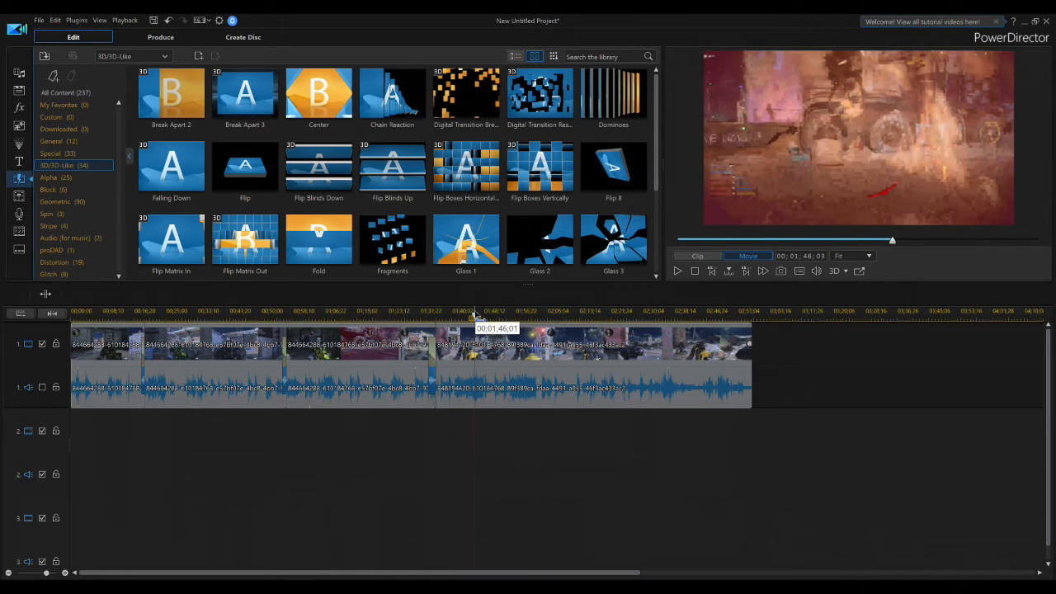
Step: Insert the Default text-only title at the start of track 1, moving all clips back to make room
{"action": "left_click_drag", "start_coordinate": [475, 318], "coordinate": [72, 318]}
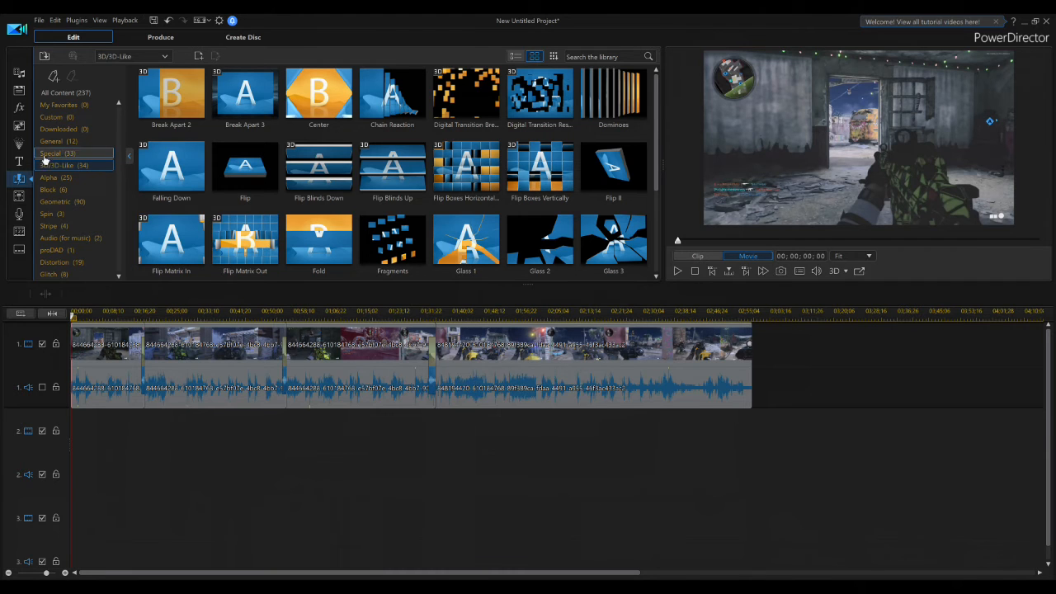
{"action": "left_click", "coordinate": [18, 162]}
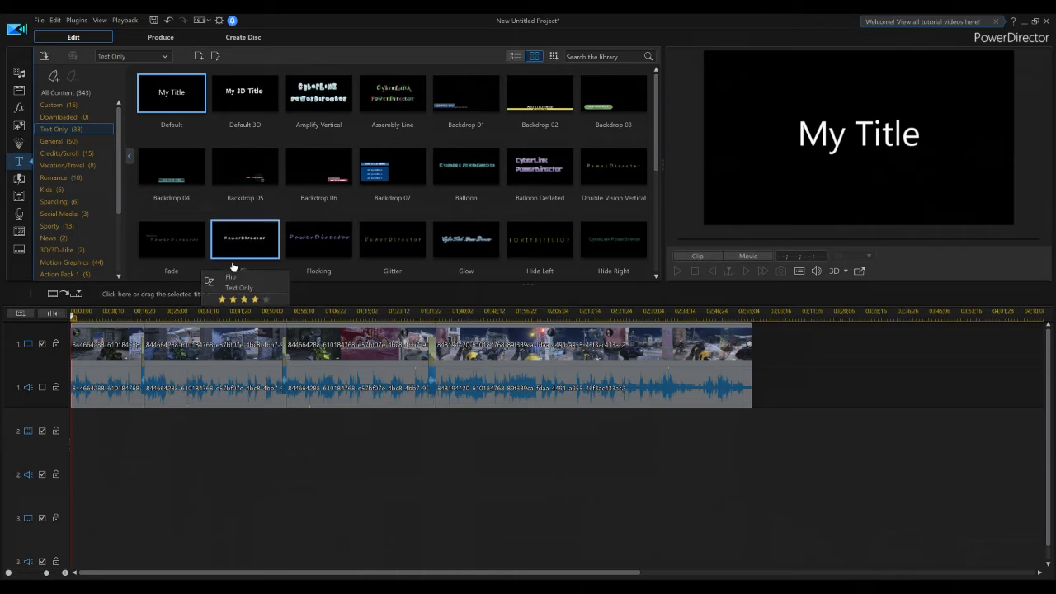
{"action": "left_click_drag", "start_coordinate": [150, 86], "coordinate": [63, 360]}
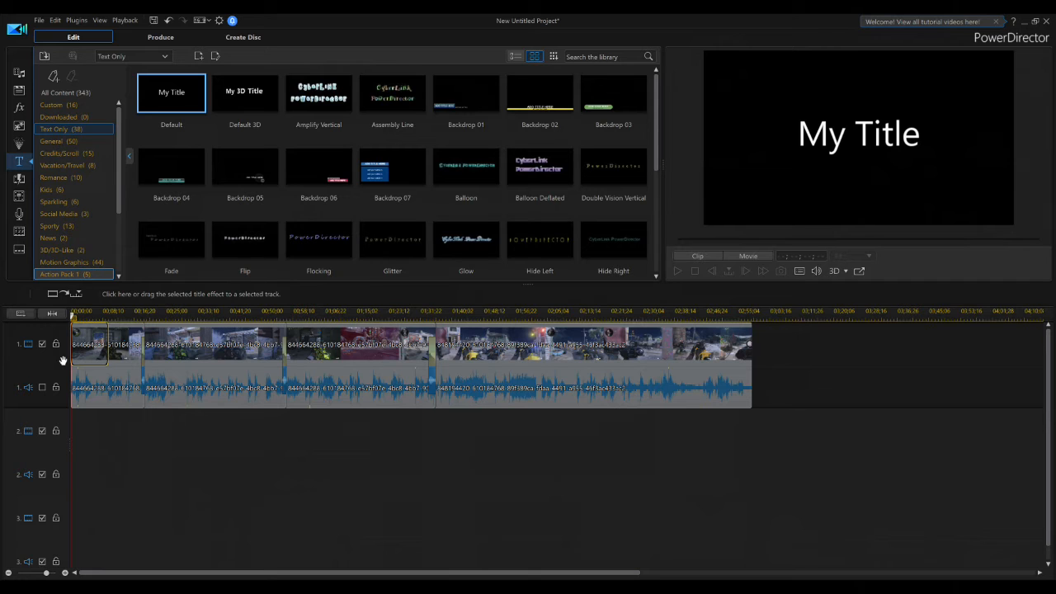
{"action": "left_click_drag", "start_coordinate": [63, 360], "coordinate": [64, 362]}
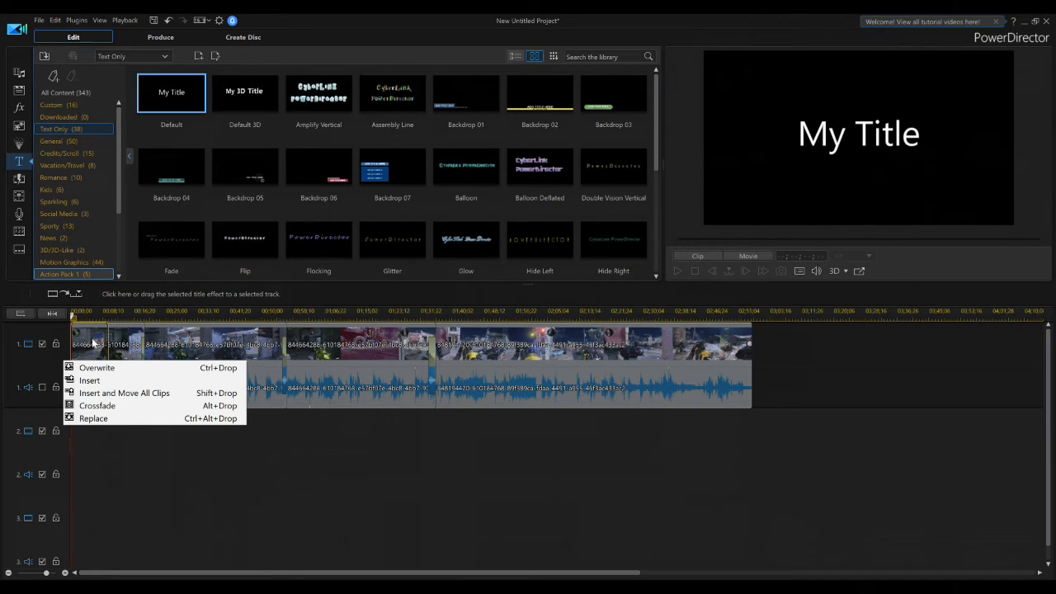
{"action": "left_click", "coordinate": [113, 393]}
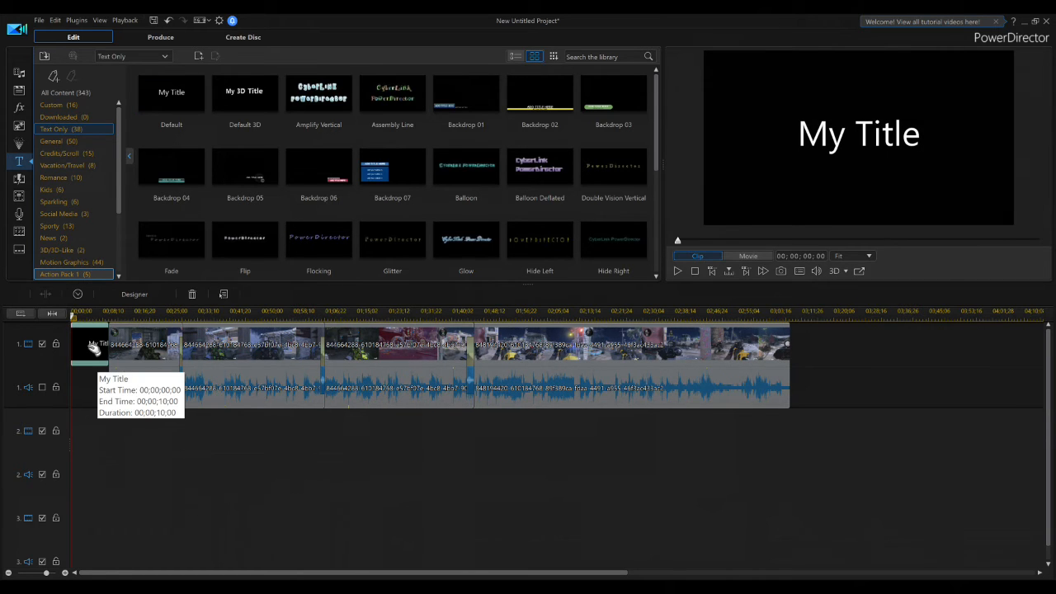
Step: View the My Title clip in the Title Designer and close it without changes
{"action": "double_click", "coordinate": [93, 349]}
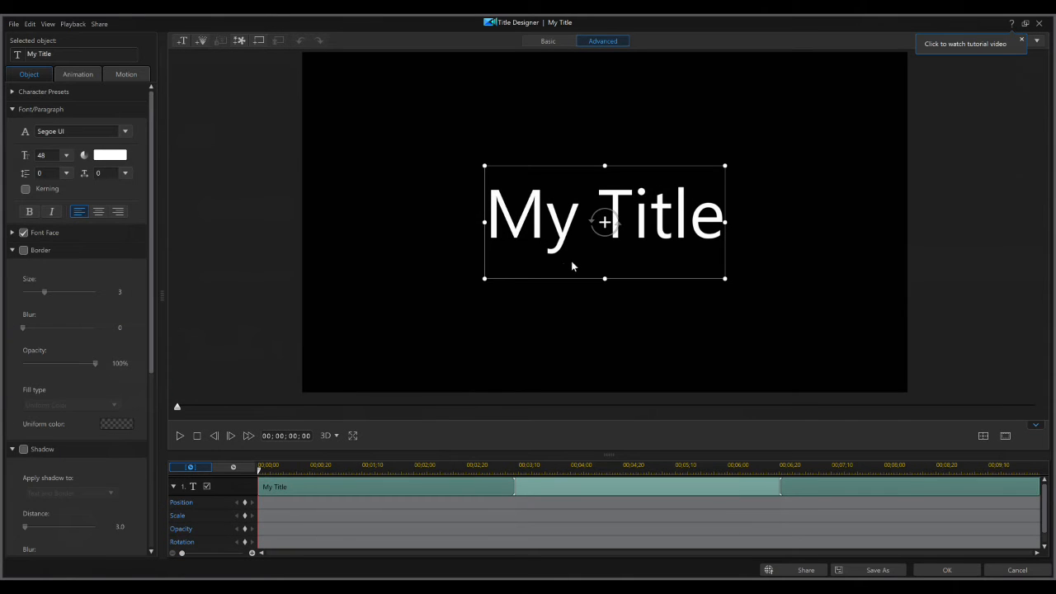
{"action": "left_click", "coordinate": [1039, 24]}
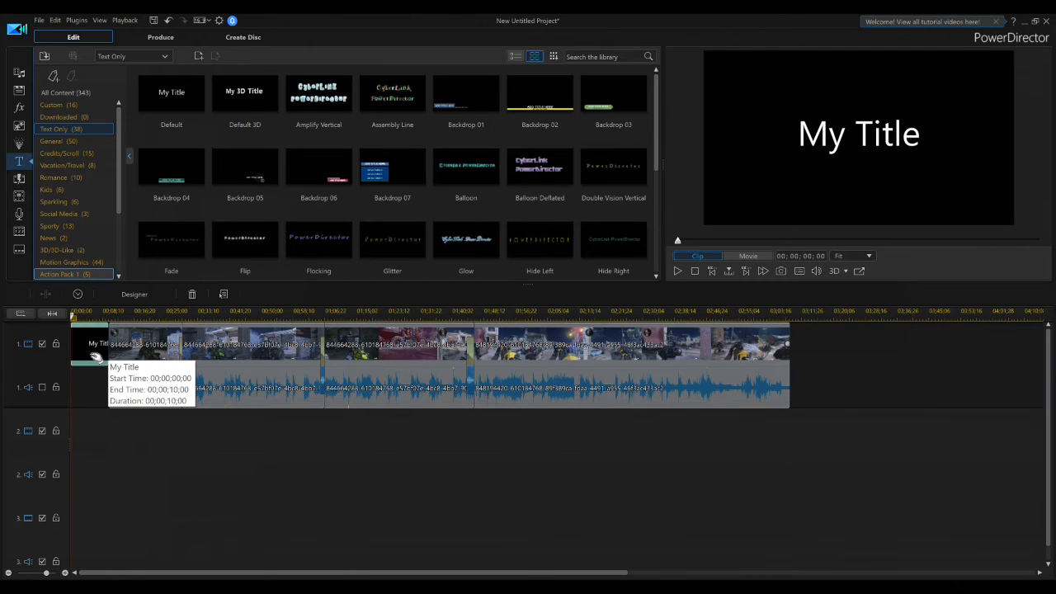
Step: Shift the My Title clip about 00;00;01;11 along track 1 so it overlaps the first gameplay segment as a crossfade
{"action": "left_click", "coordinate": [17, 180]}
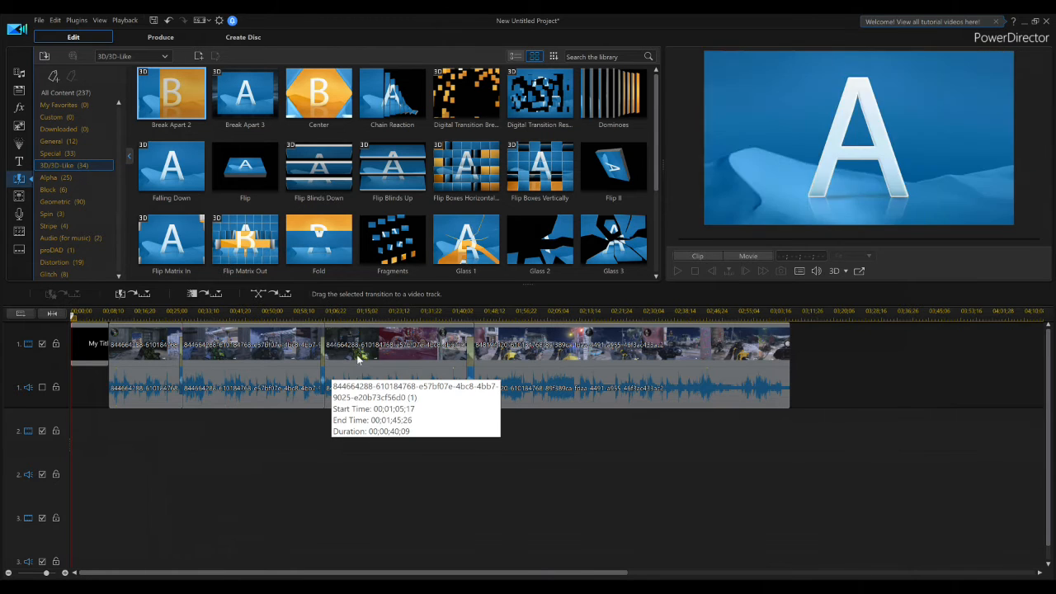
{"action": "left_click", "coordinate": [98, 348]}
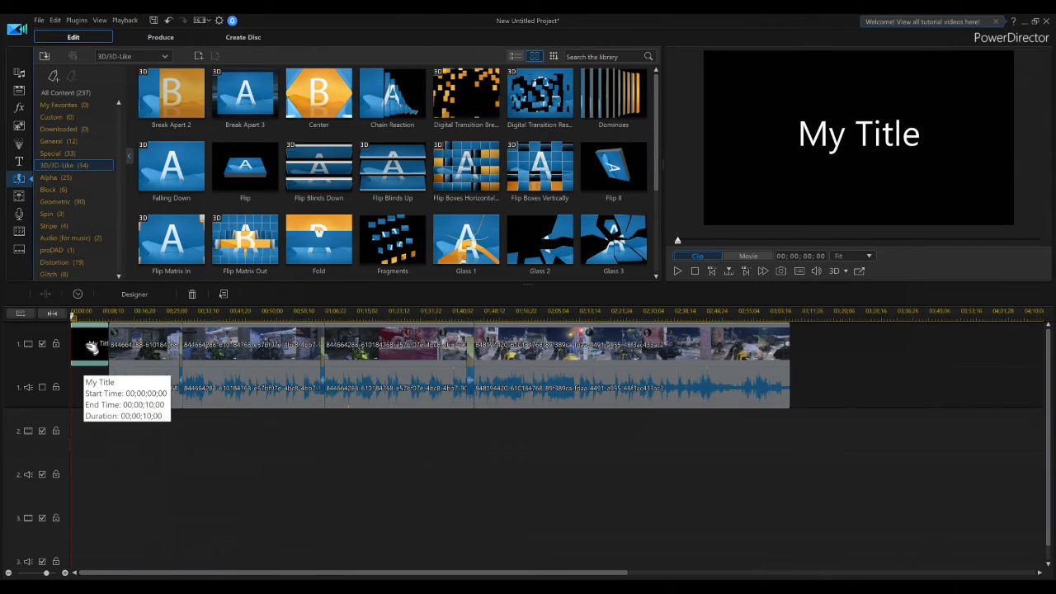
{"action": "left_click_drag", "start_coordinate": [94, 347], "coordinate": [98, 345]}
{"action": "left_click", "coordinate": [124, 404]}
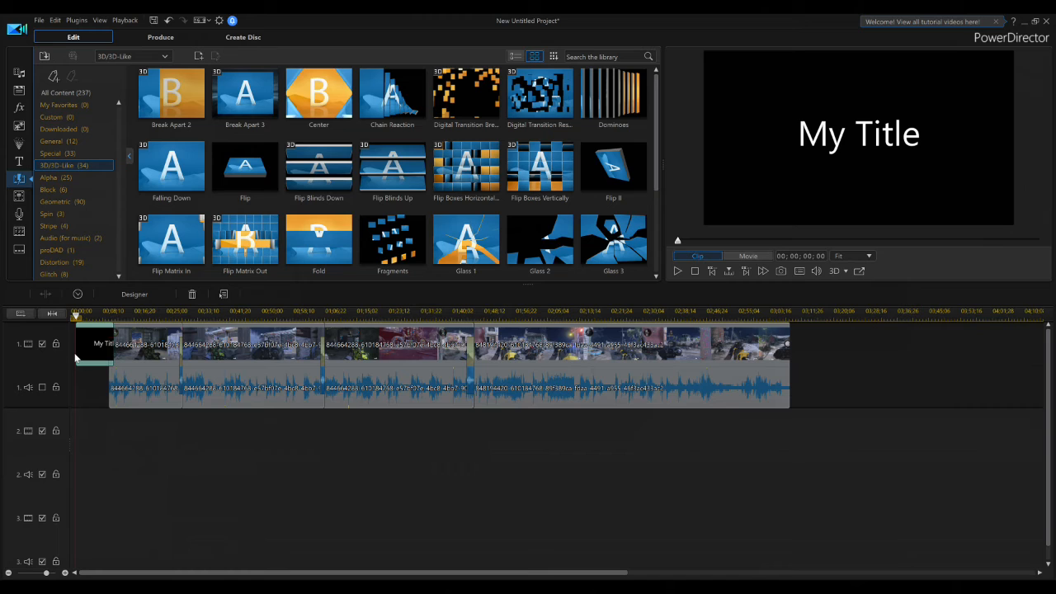
Step: Remove the gap before the title on track 1 and move all timeline clips forward to close it
{"action": "left_click", "coordinate": [74, 357]}
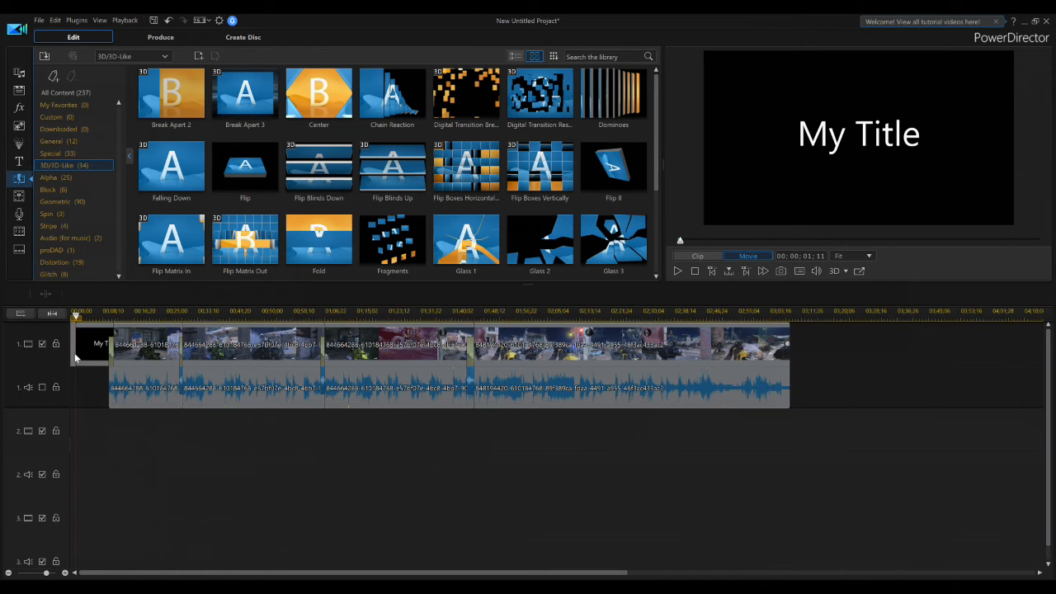
{"action": "right_click", "coordinate": [74, 357]}
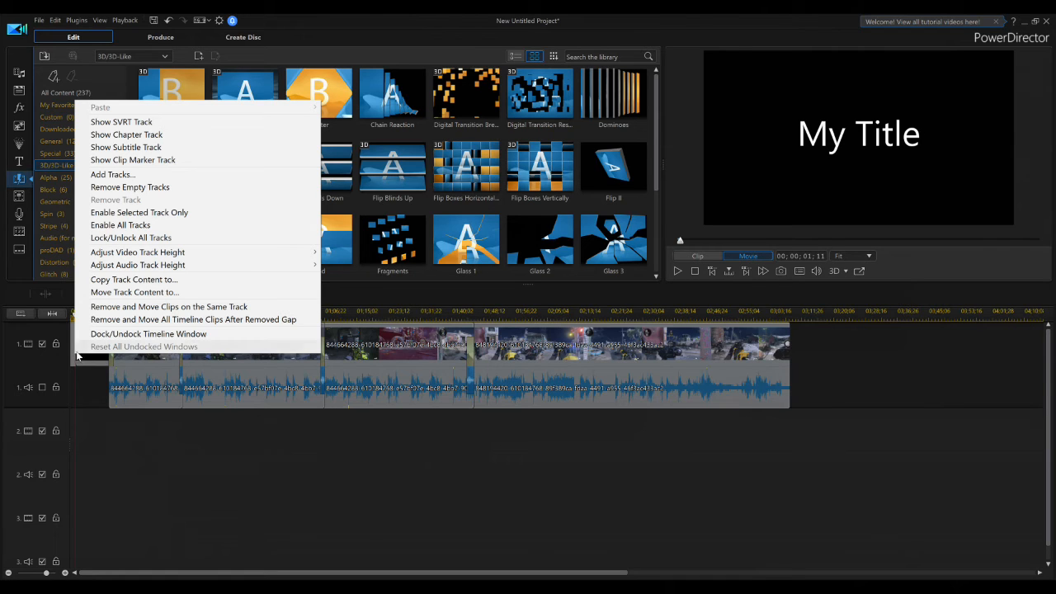
{"action": "left_click", "coordinate": [137, 321]}
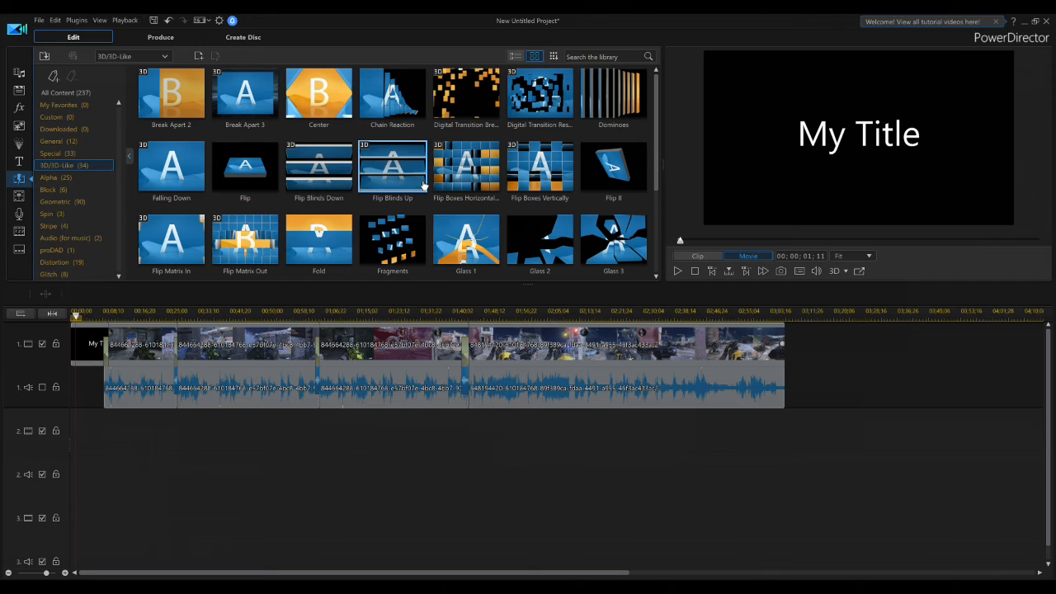
Step: Go to the movie production settings and examine the file extension choices and export location, leaving both unchanged
{"action": "left_click", "coordinate": [165, 39]}
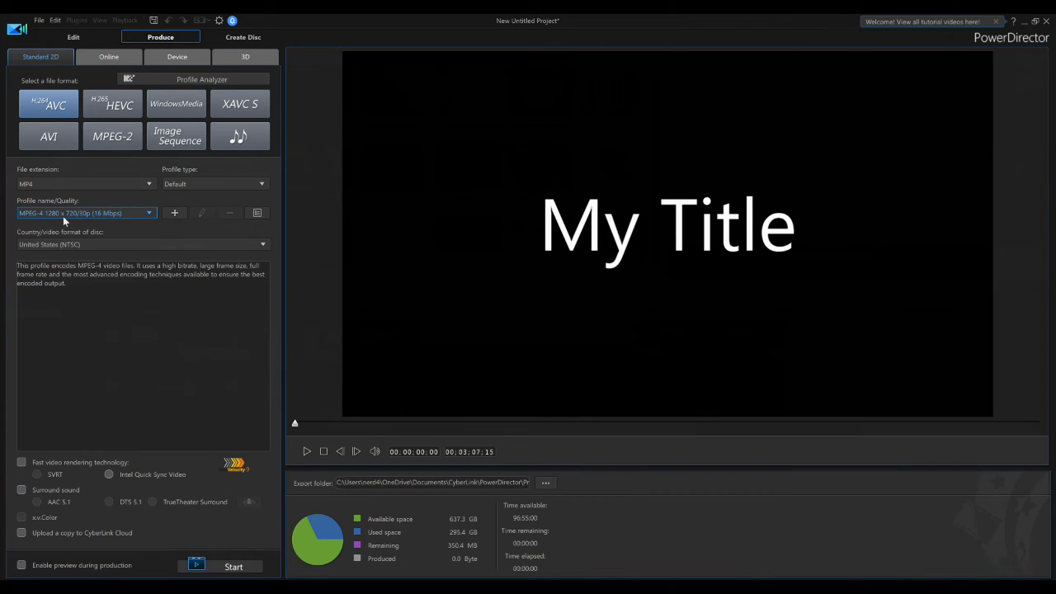
{"action": "left_click", "coordinate": [150, 187]}
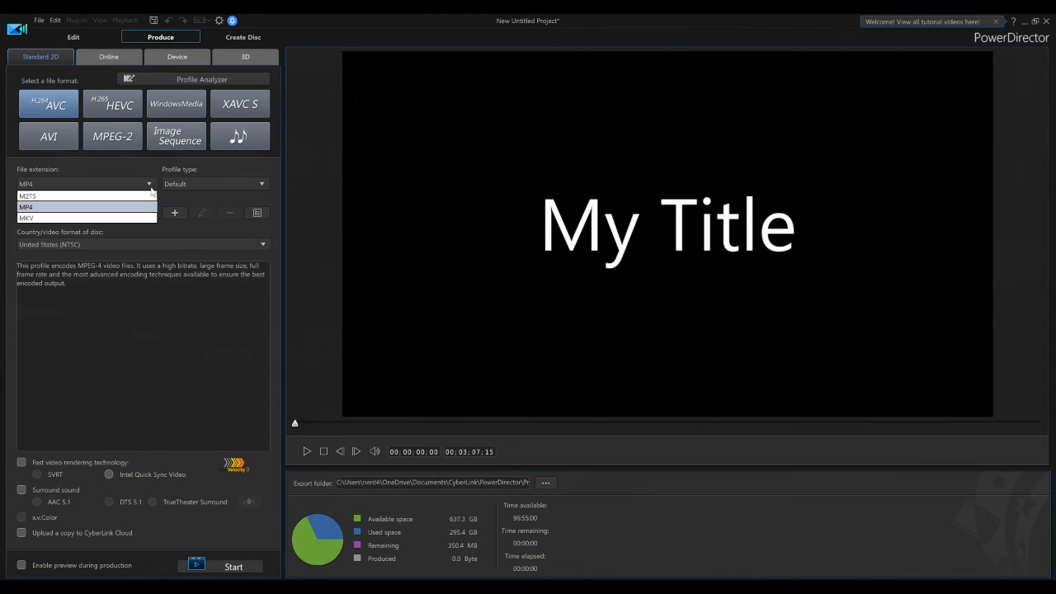
{"action": "left_click", "coordinate": [151, 190]}
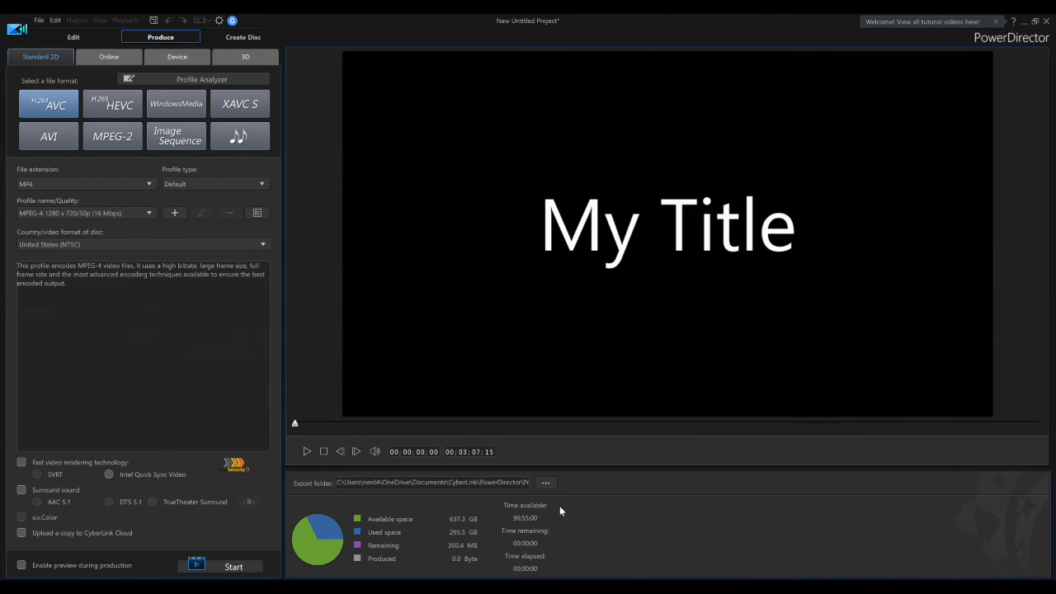
{"action": "left_click", "coordinate": [546, 484]}
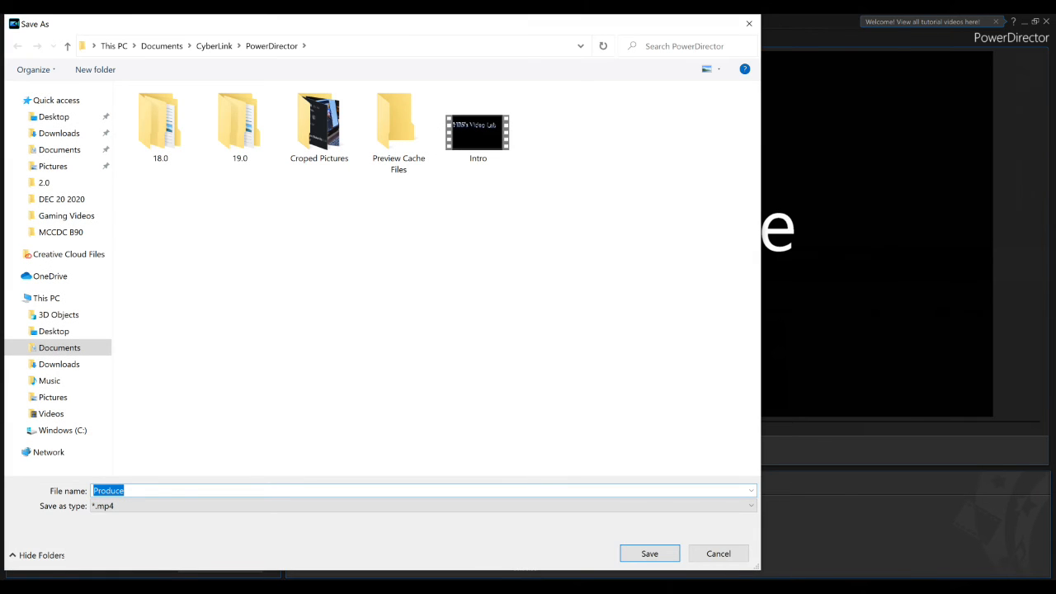
{"action": "left_click", "coordinate": [718, 554]}
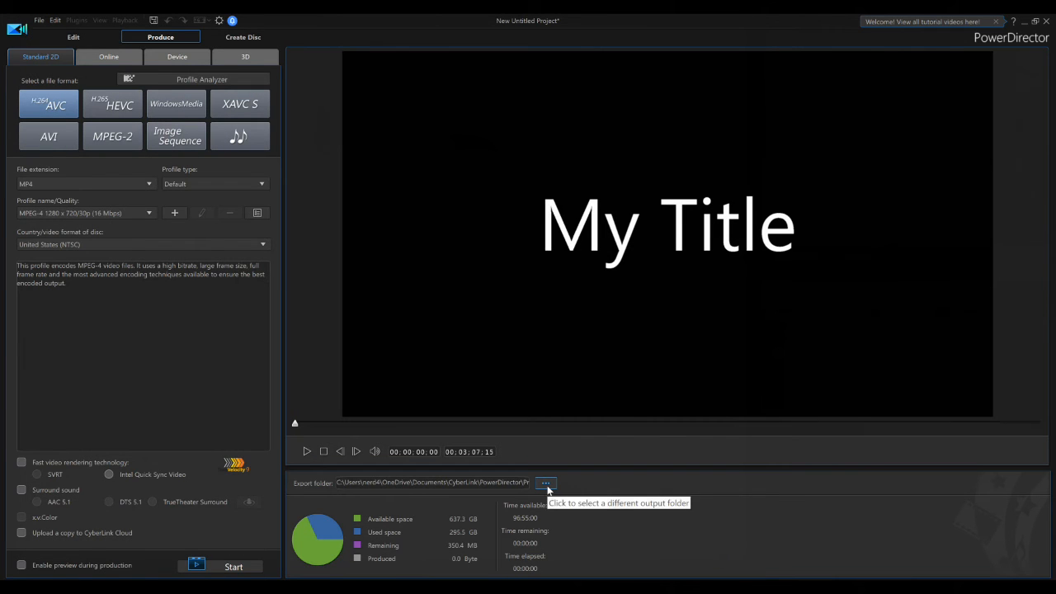
Step: Name the export file Test in the PowerDirector documents folder and start producing the MP4 movie
{"action": "left_click", "coordinate": [547, 484]}
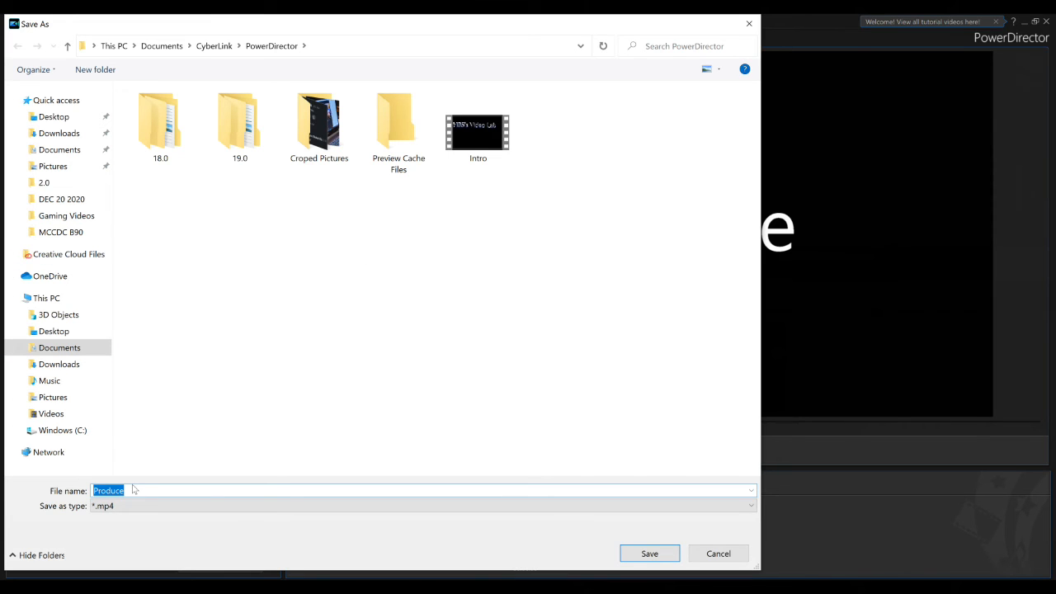
{"action": "key", "text": "BackSpace"}
{"action": "type", "text": "Test"}
{"action": "left_click", "coordinate": [649, 553]}
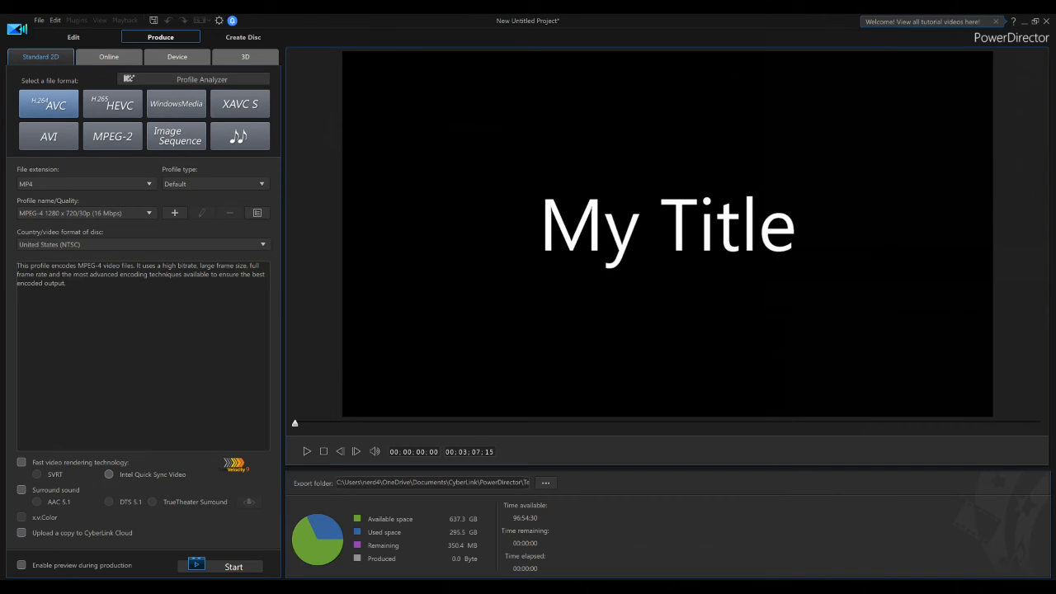
{"action": "left_click", "coordinate": [232, 568]}
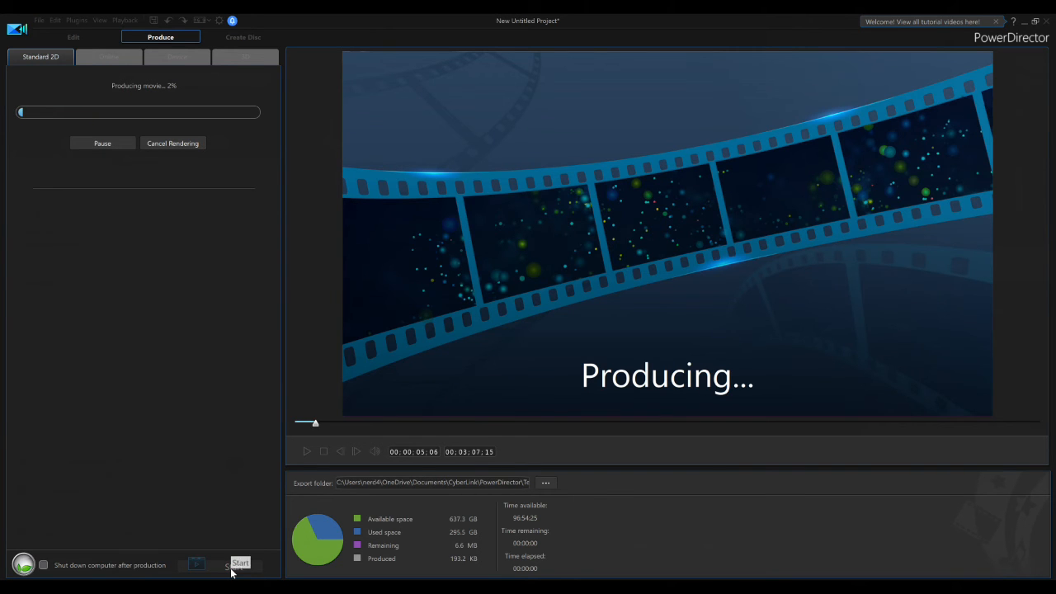